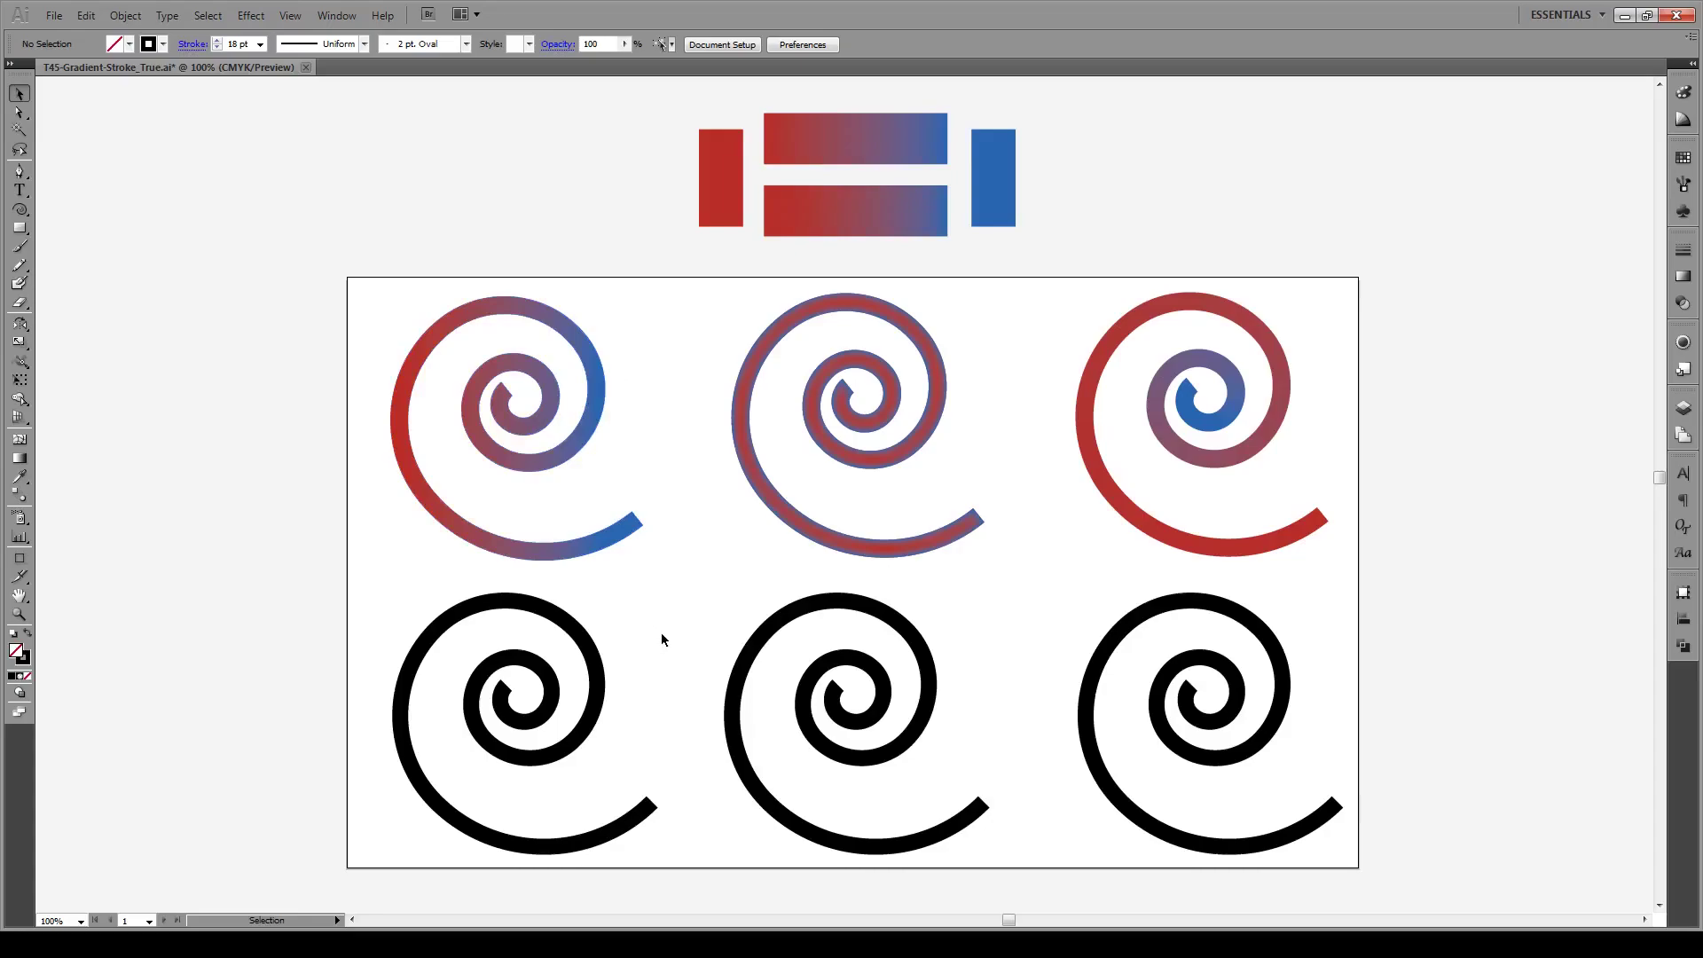
- Expand the bottom-left black spiral's stroke into a filled outline shape via Object > Expand
left_click(565, 622)
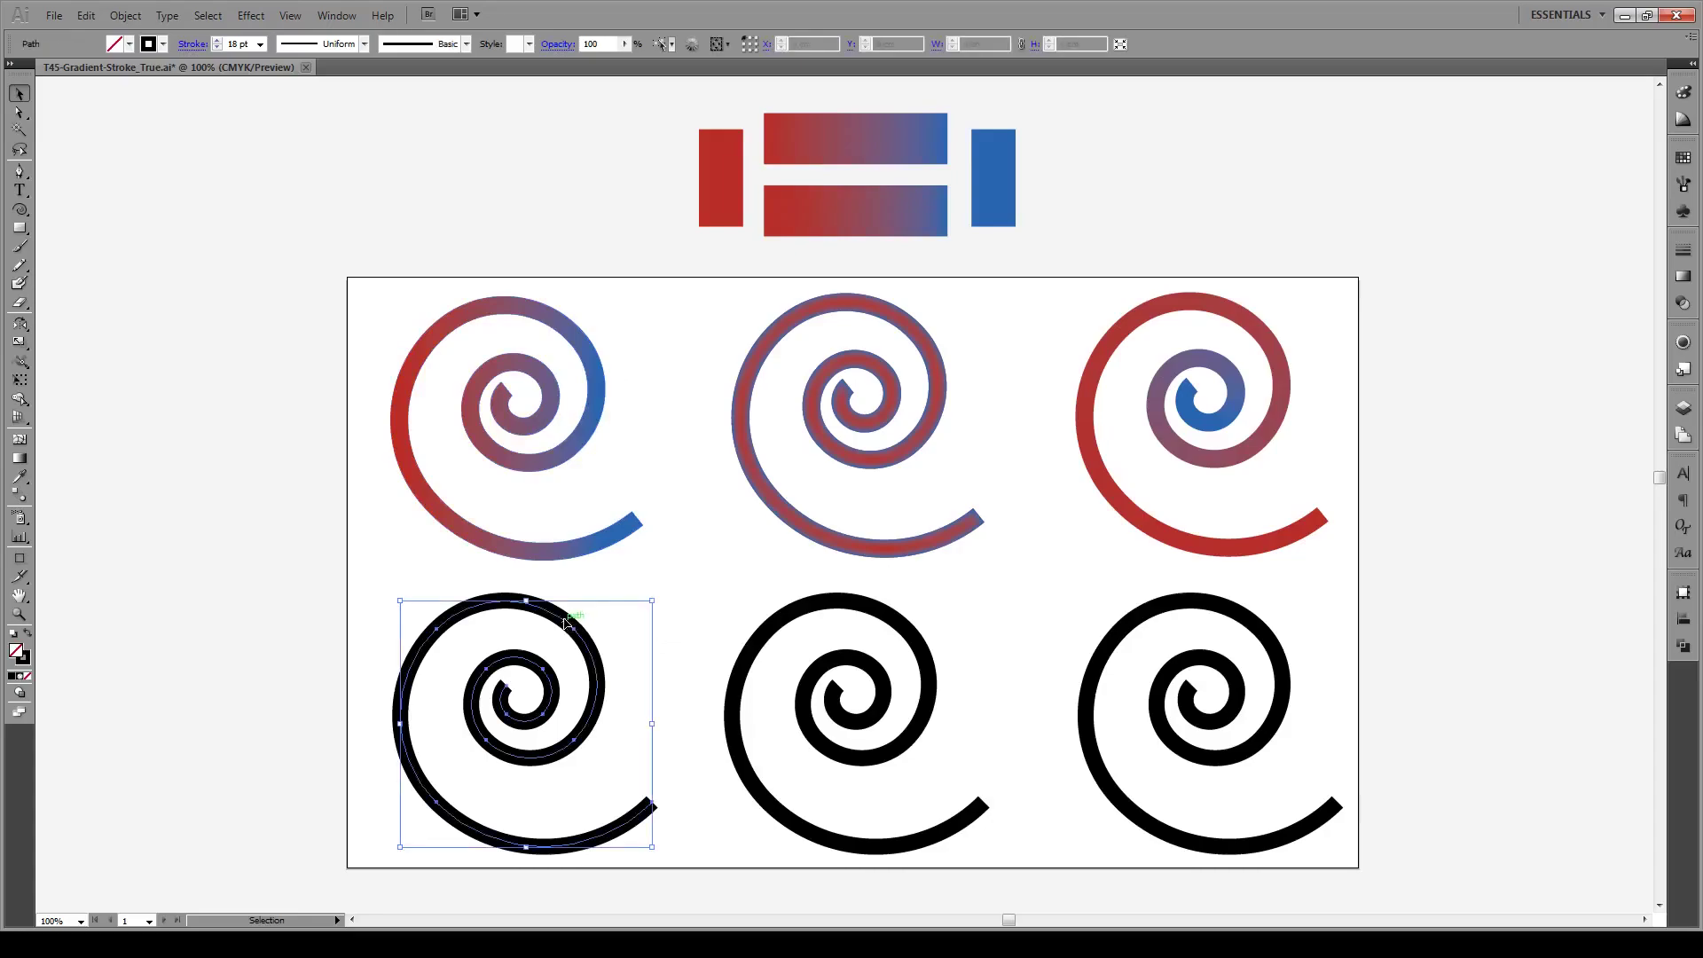
left_click(22, 211)
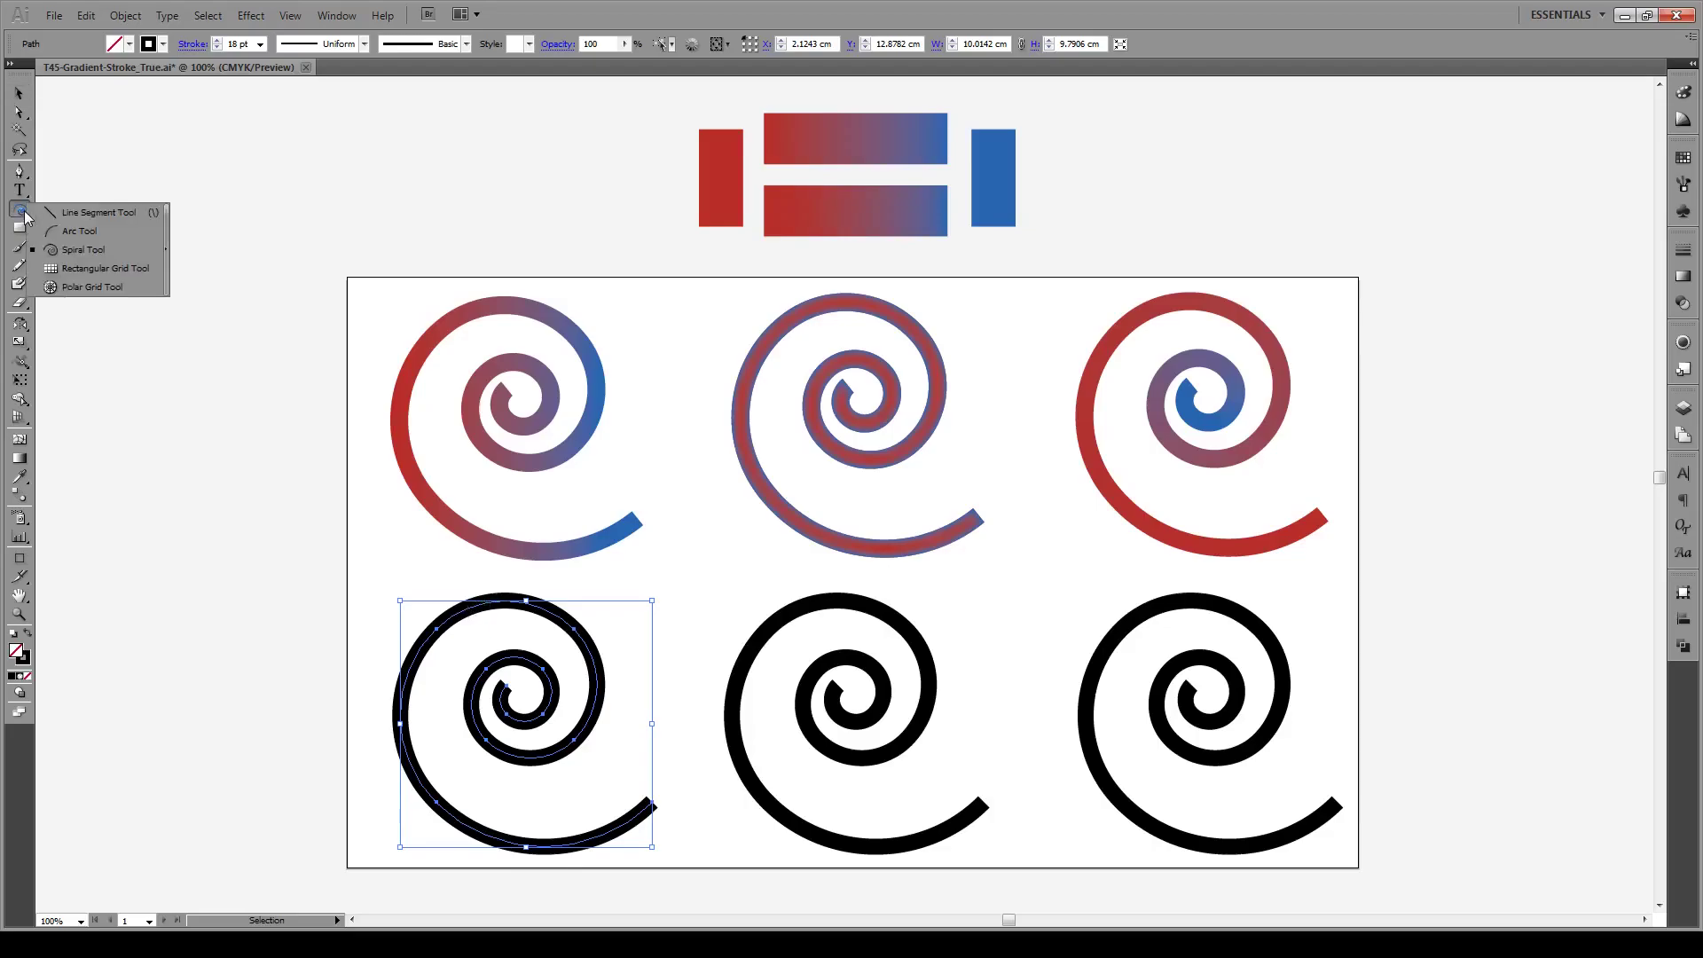
left_click(67, 249)
key("v")
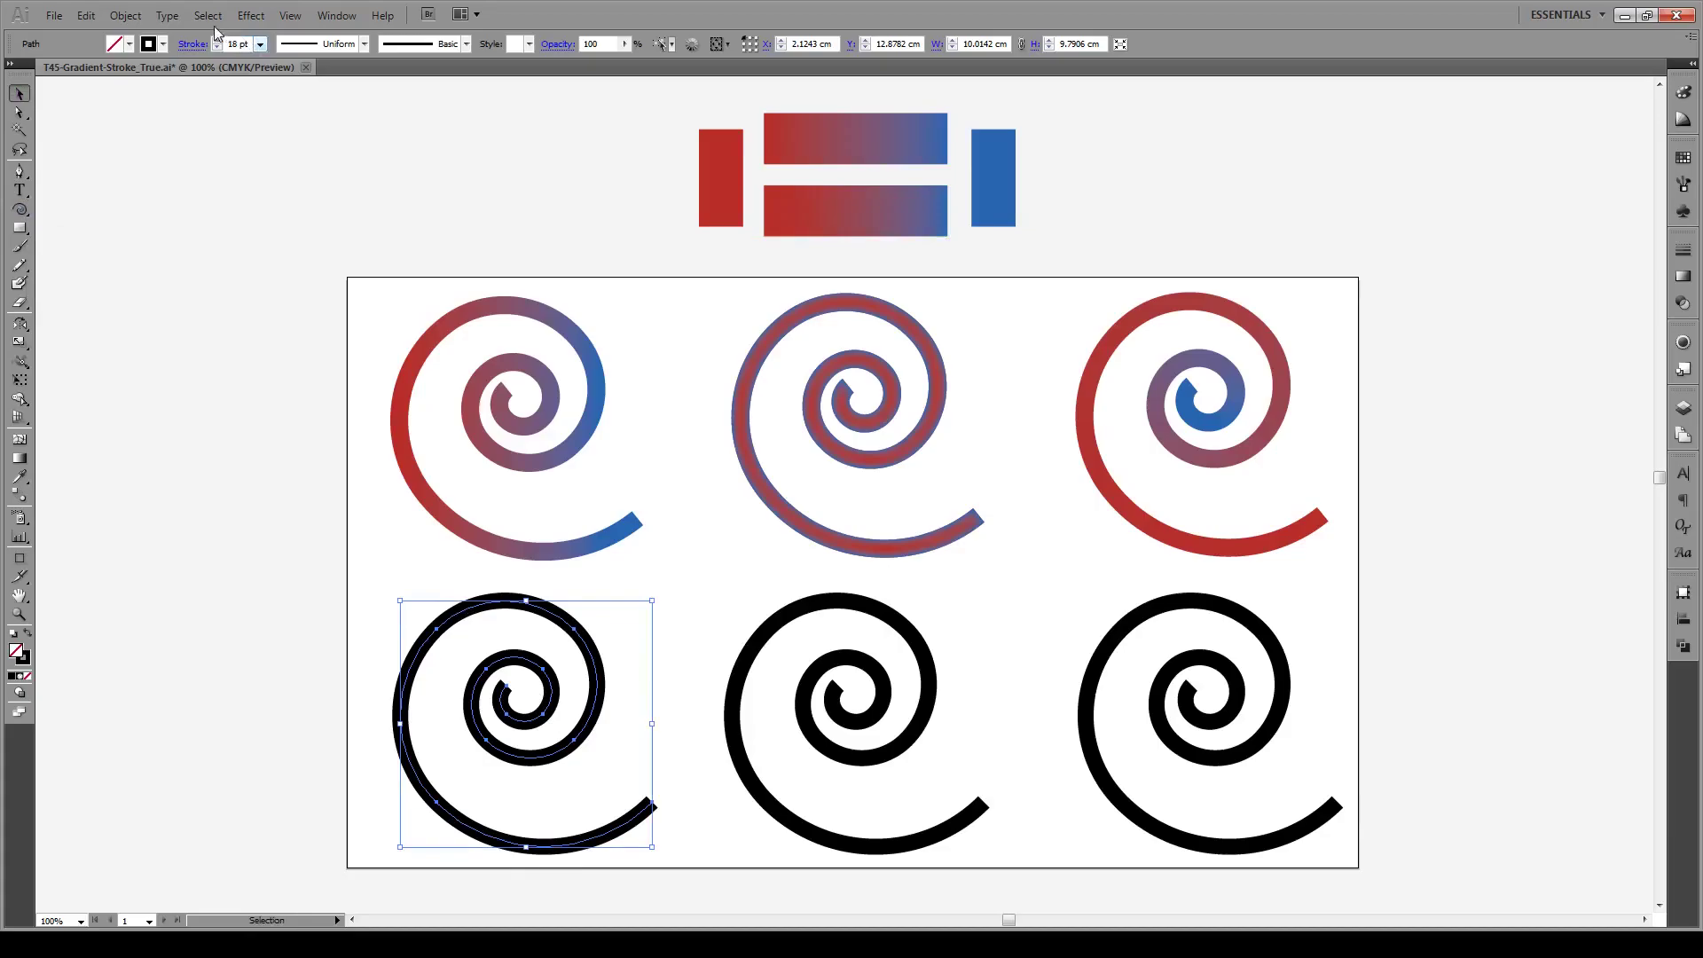
left_click(125, 16)
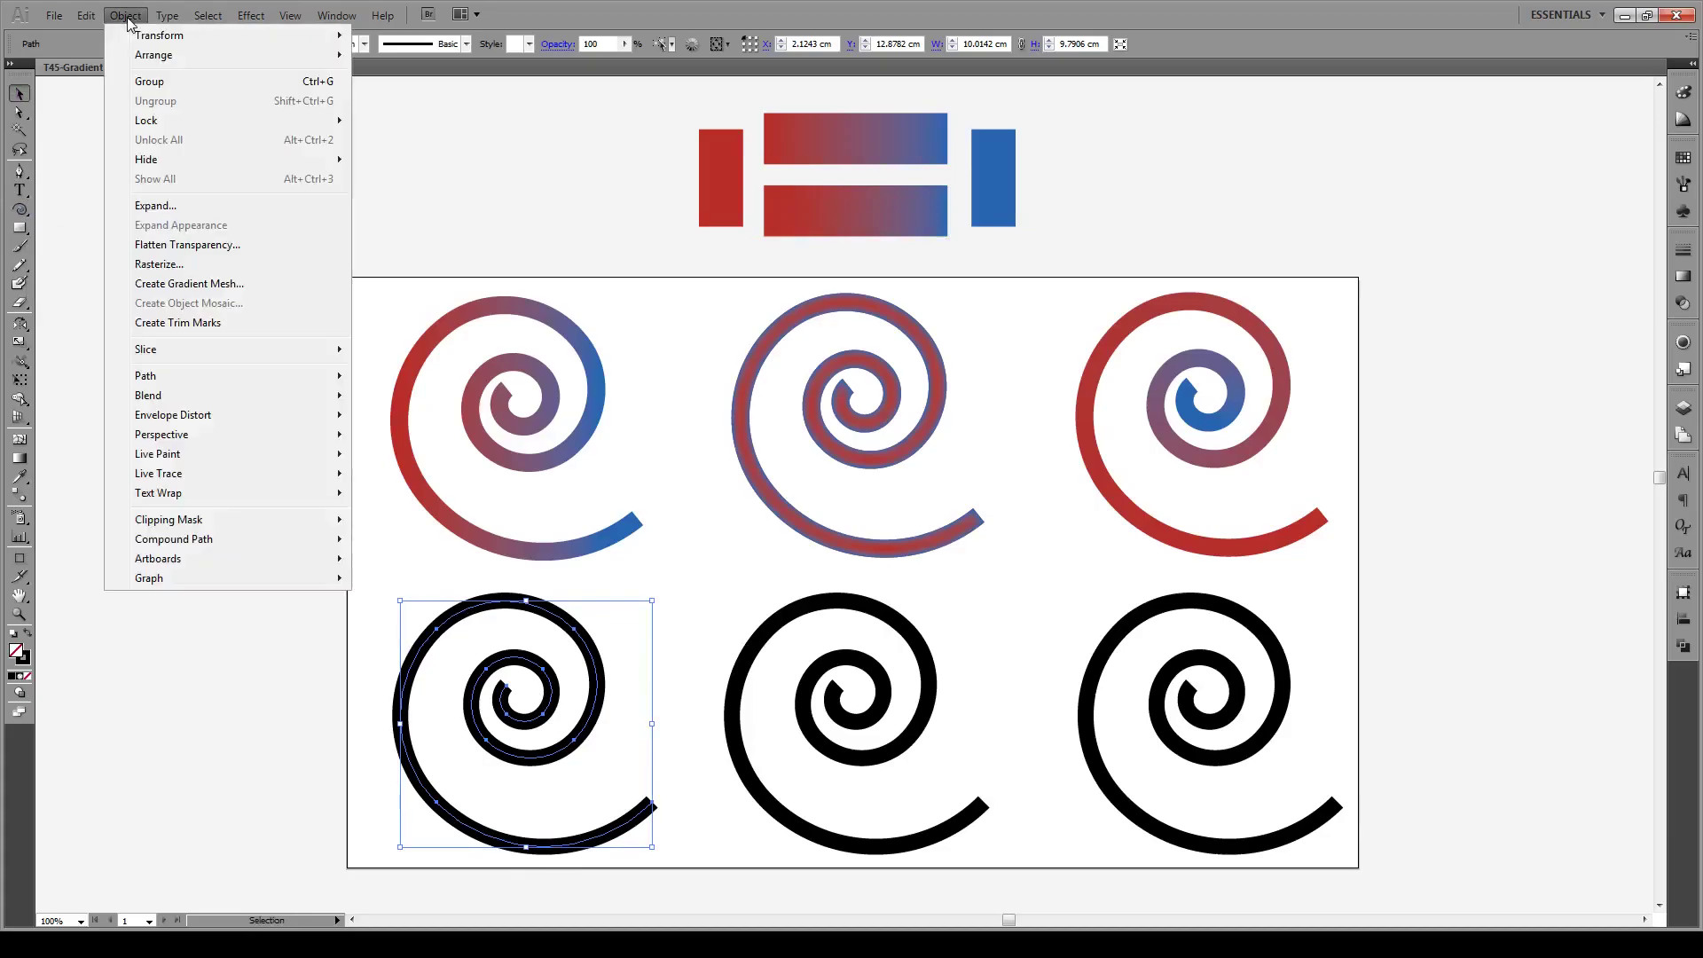
left_click(209, 208)
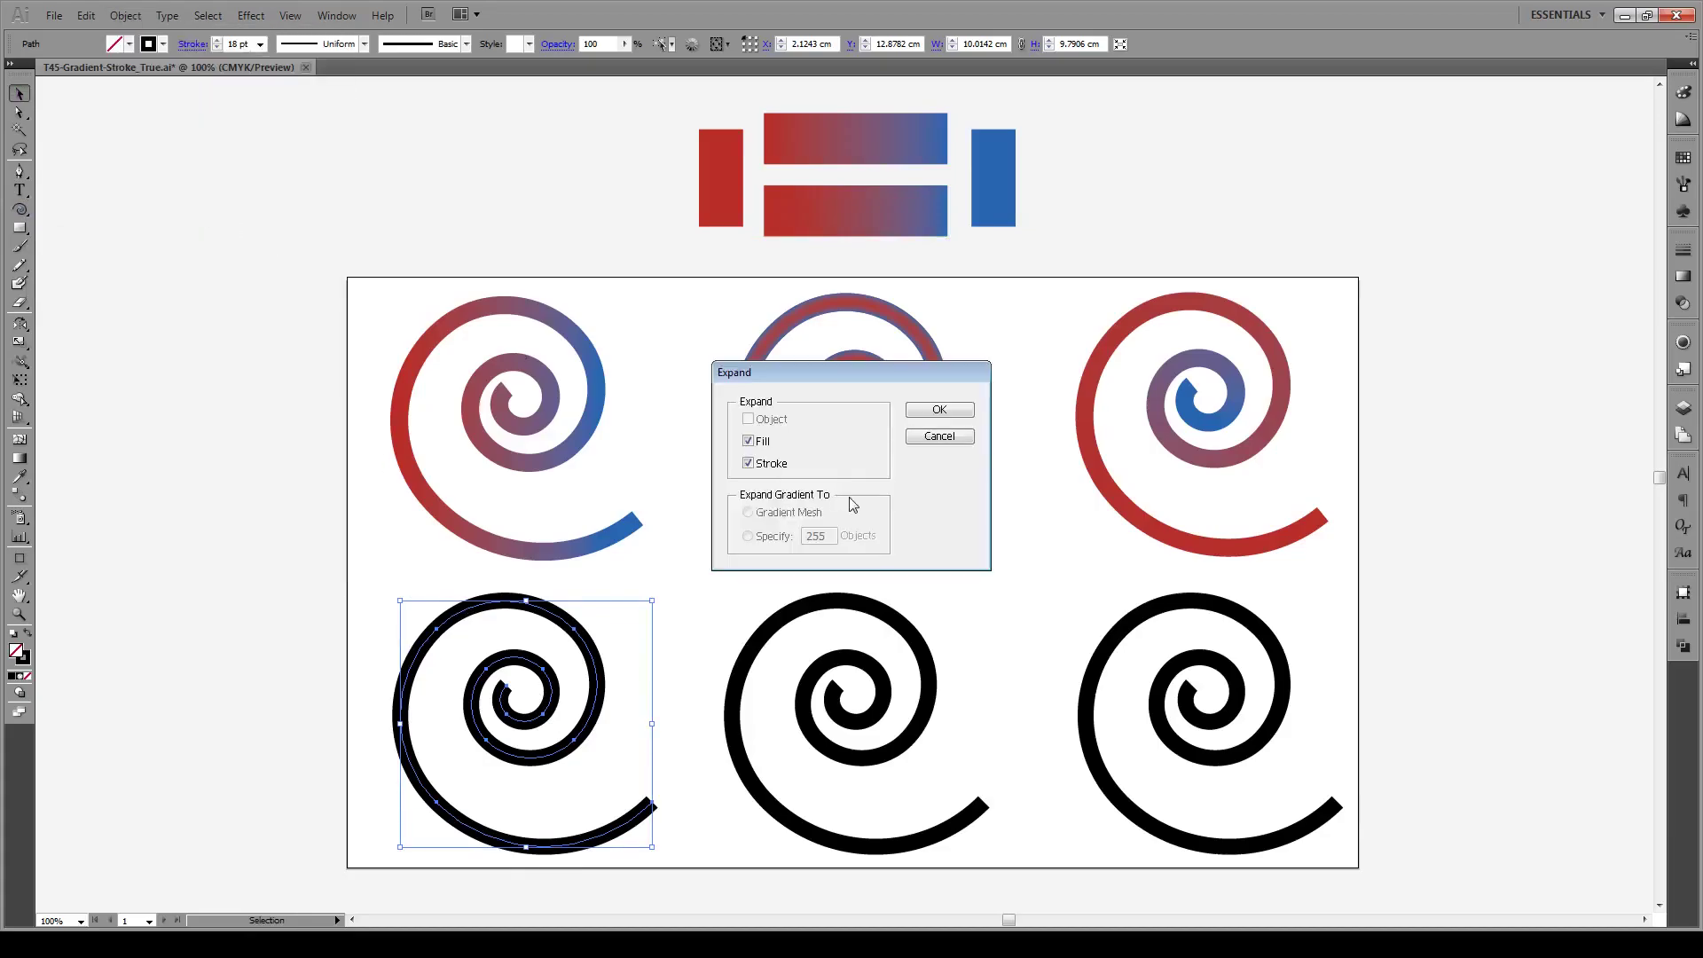
left_click(921, 409)
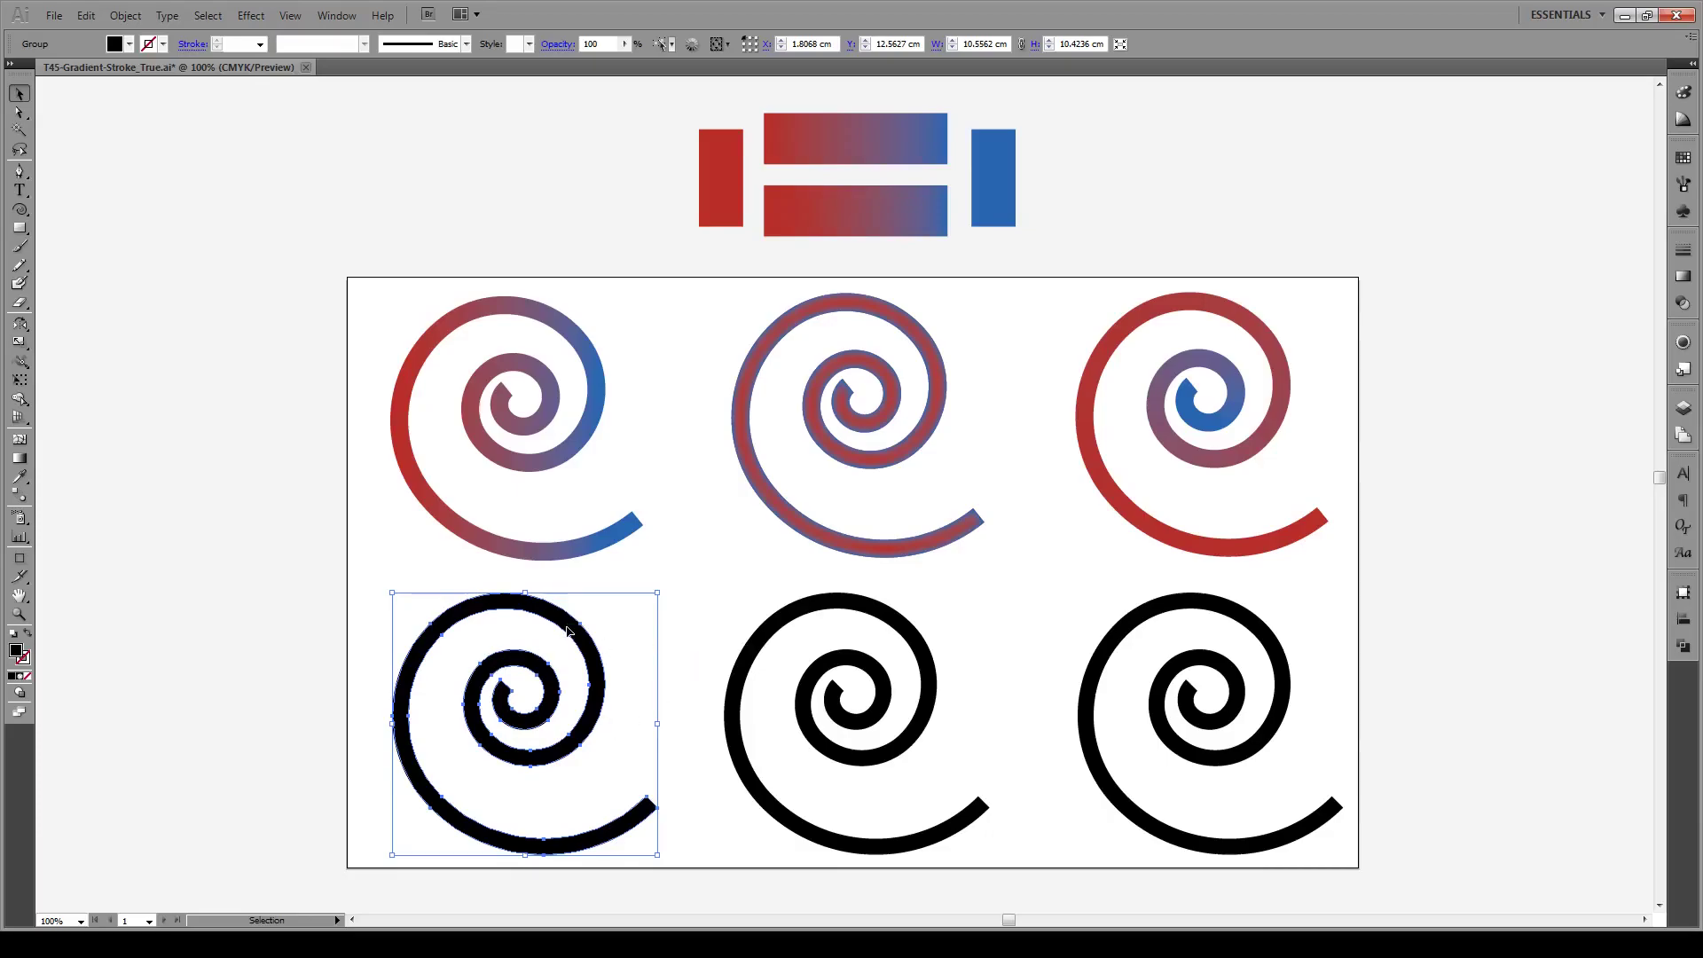
- Eyedropper the top-left spiral's red-to-blue linear gradient onto the expanded bottom-left spiral
key("i")
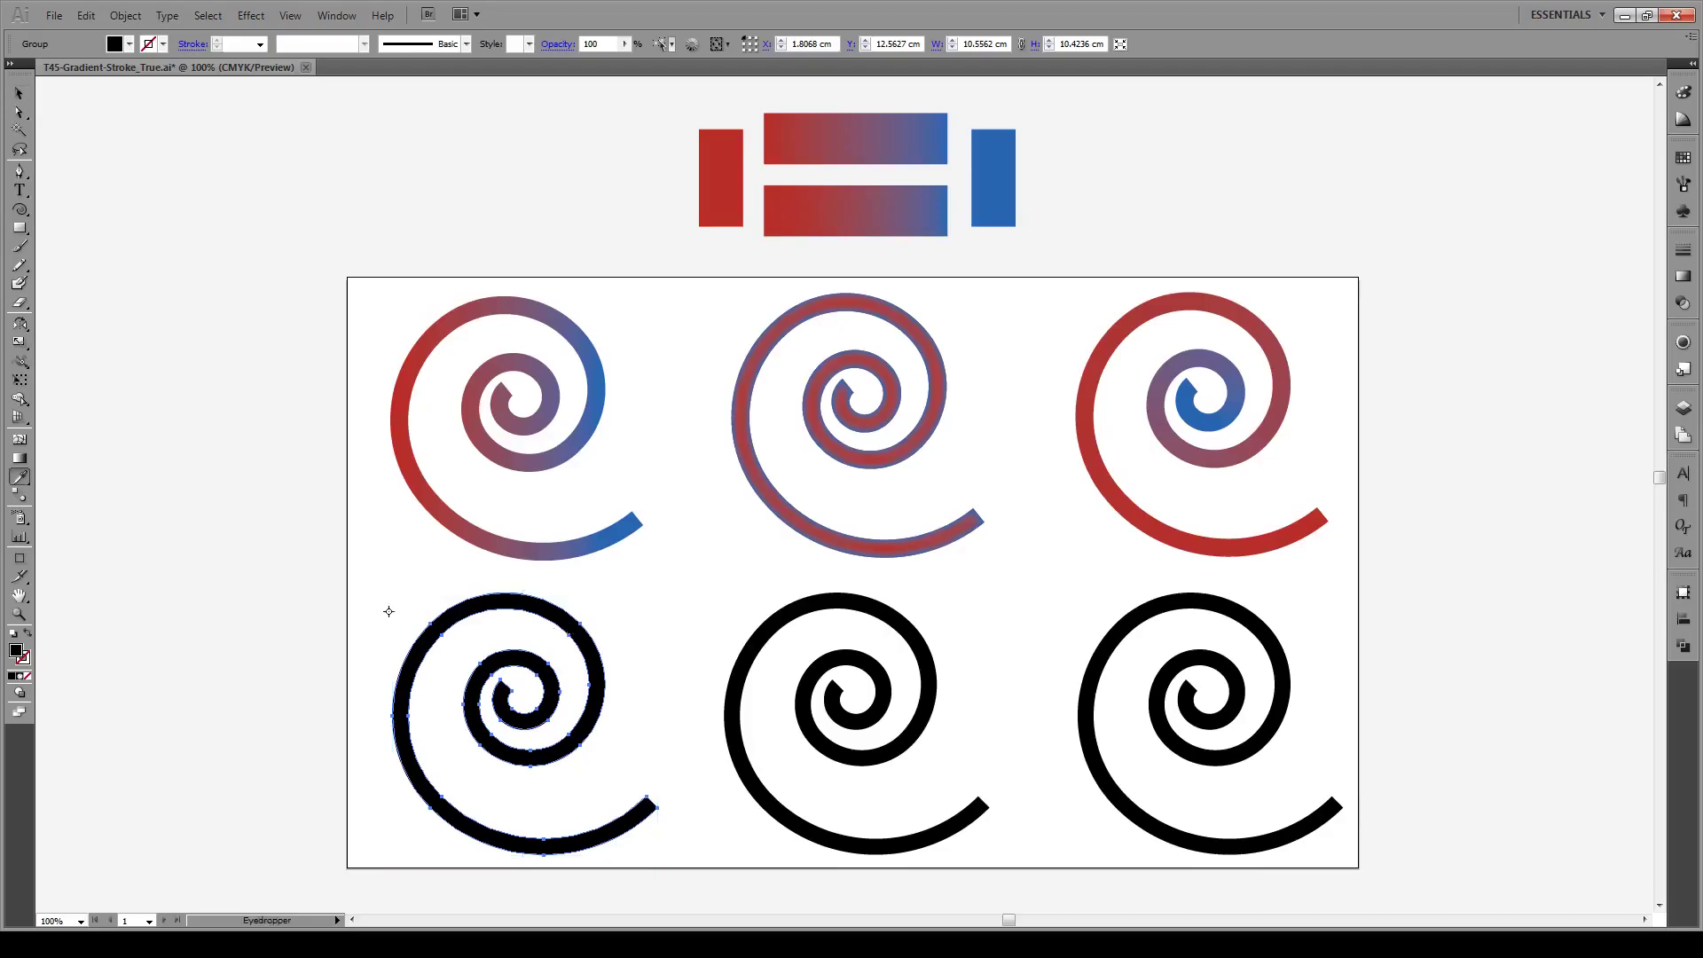
left_click(900, 223)
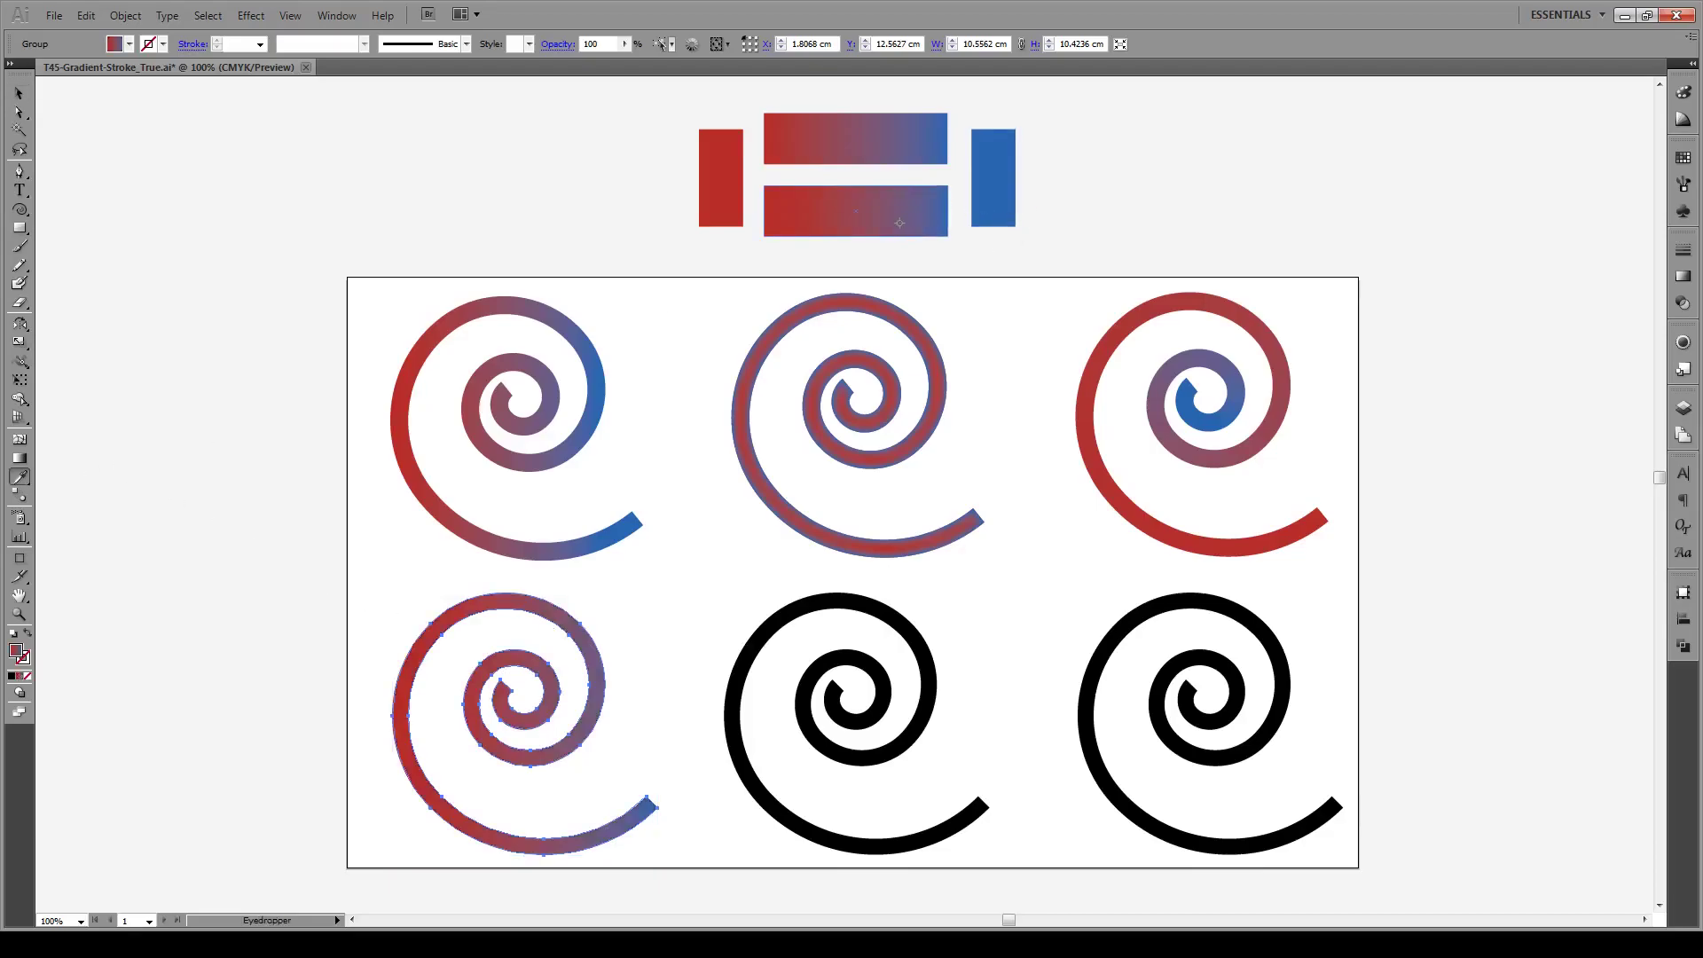
key("v")
left_click(1681, 277)
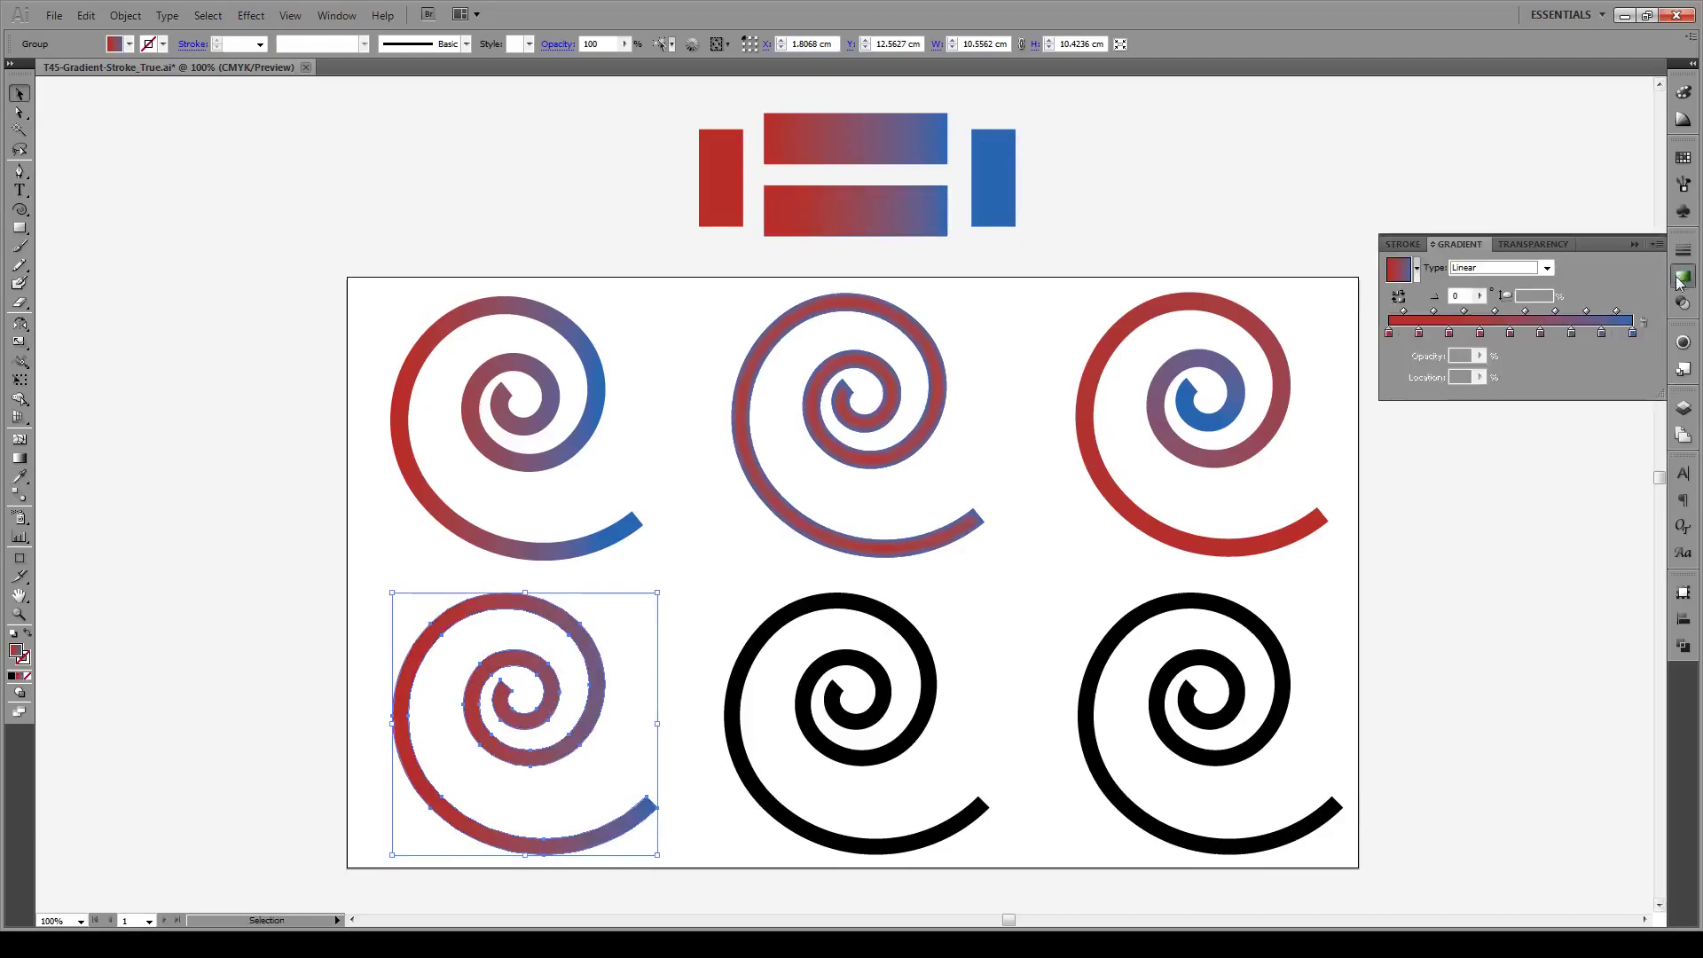
left_click(1416, 268)
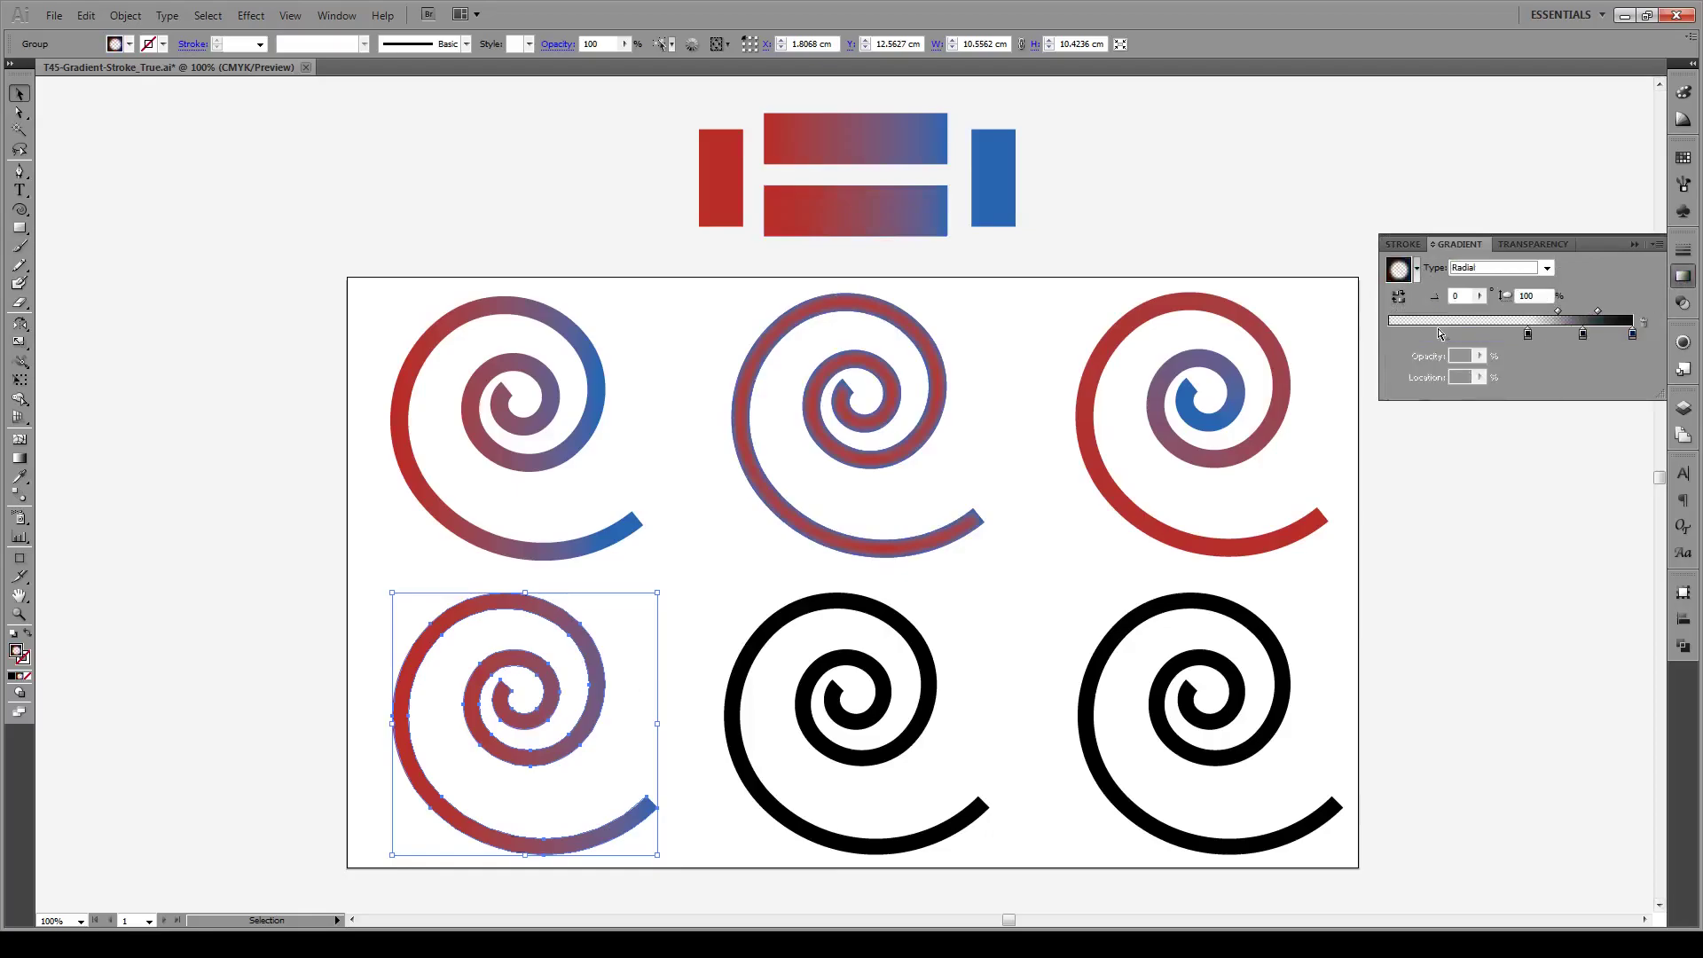
left_click(1440, 334)
left_click(629, 723)
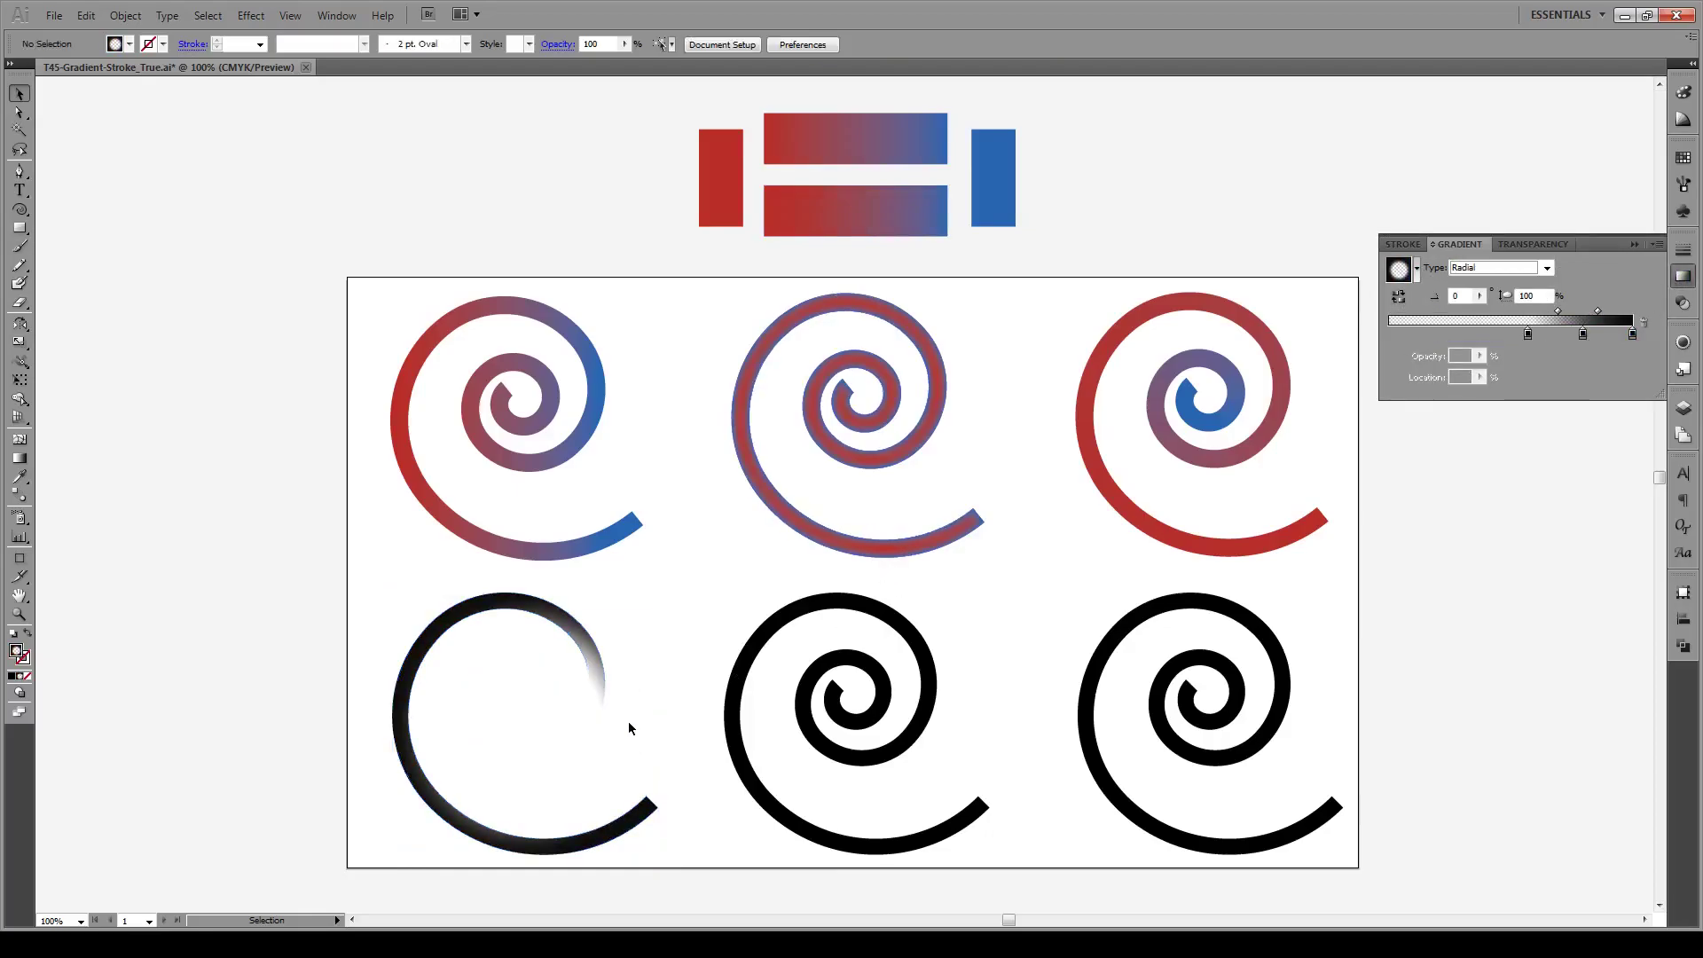
left_click(589, 648)
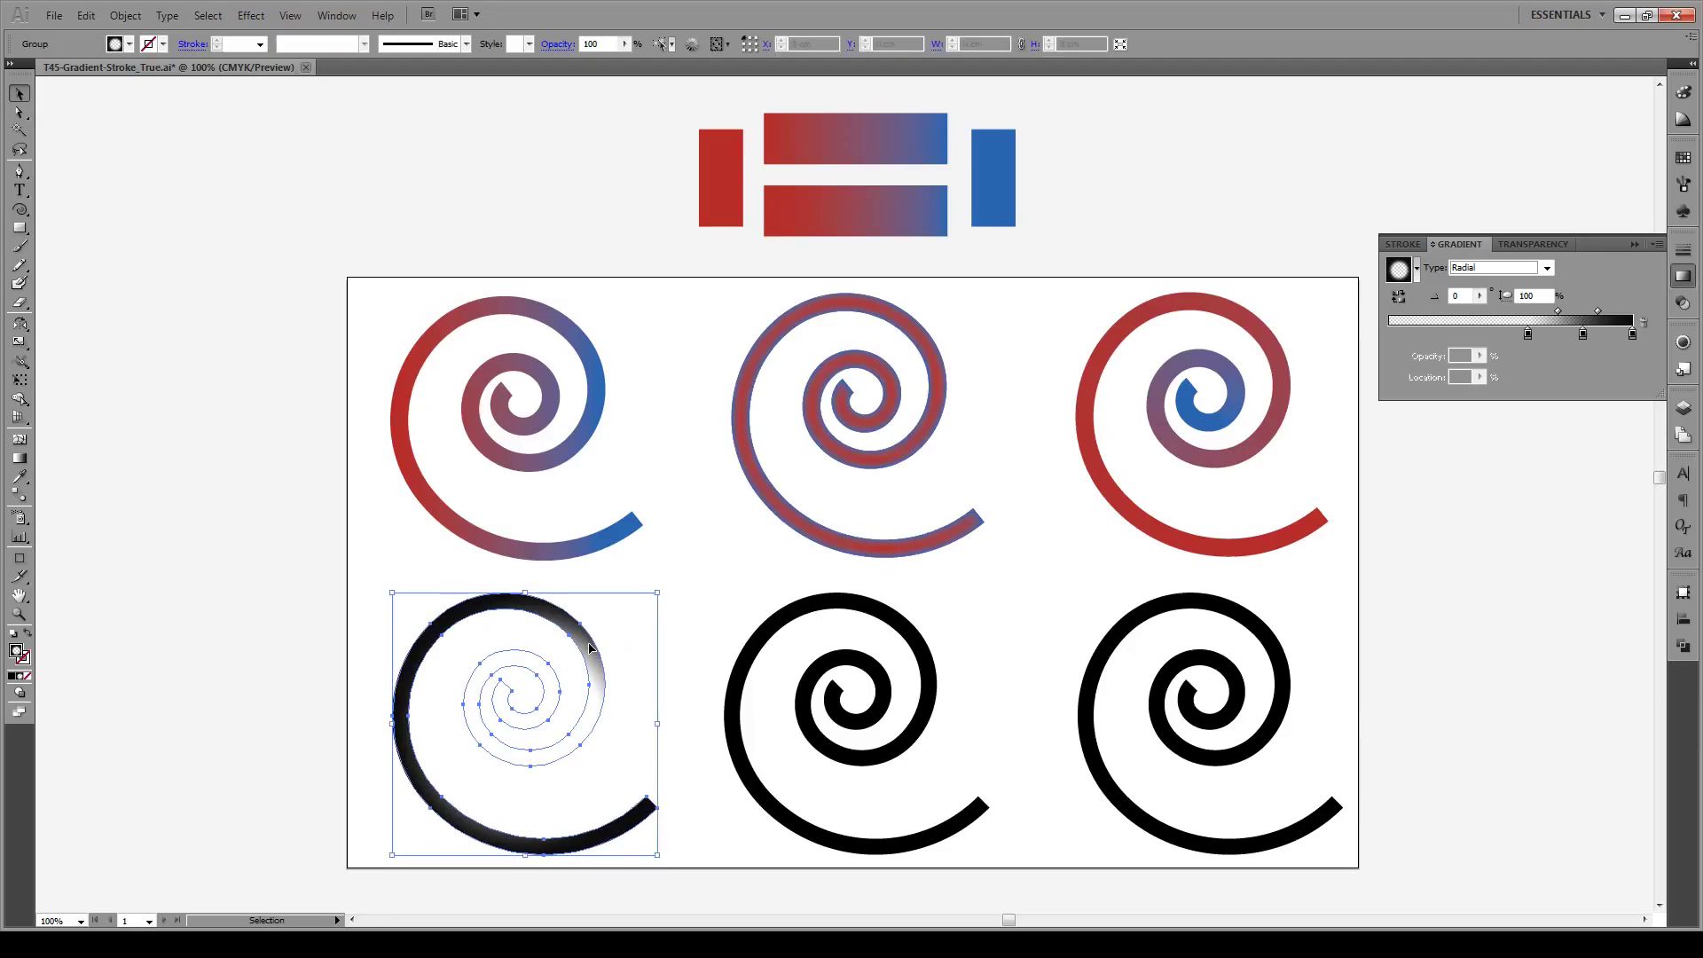
key("i")
left_click(561, 550)
- Expand the bottom-middle black spiral's stroke into a filled outline, then deselect and zoom in
key("v")
left_click(681, 553)
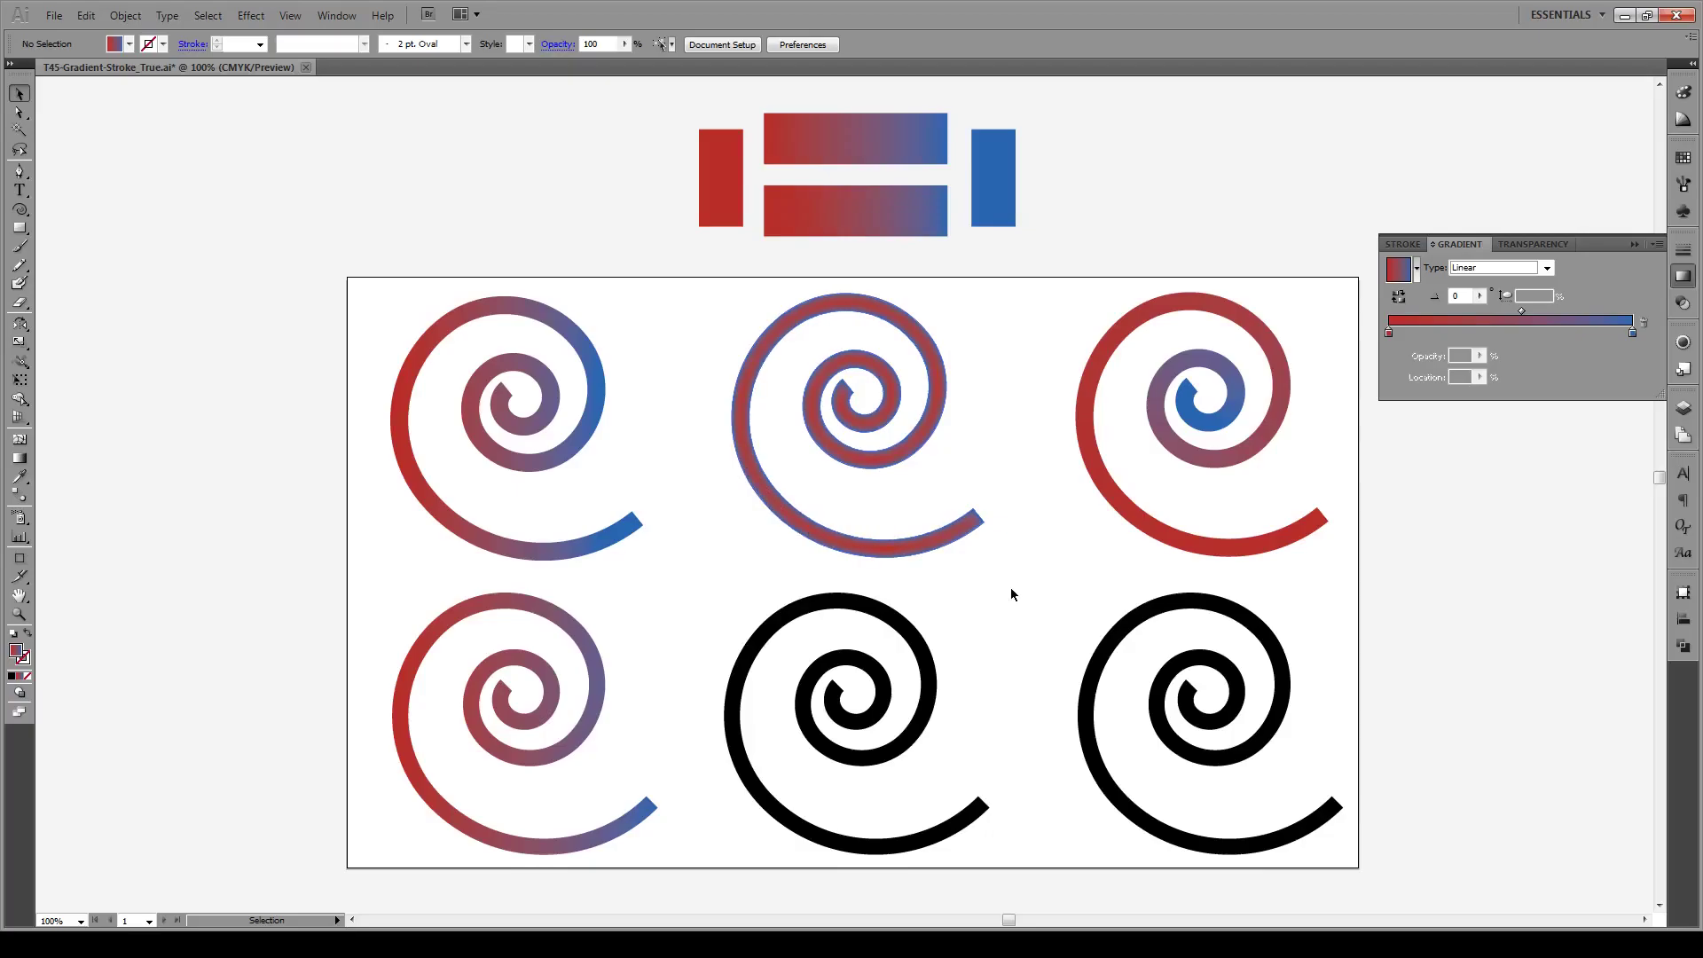
left_click(888, 618)
left_click(125, 15)
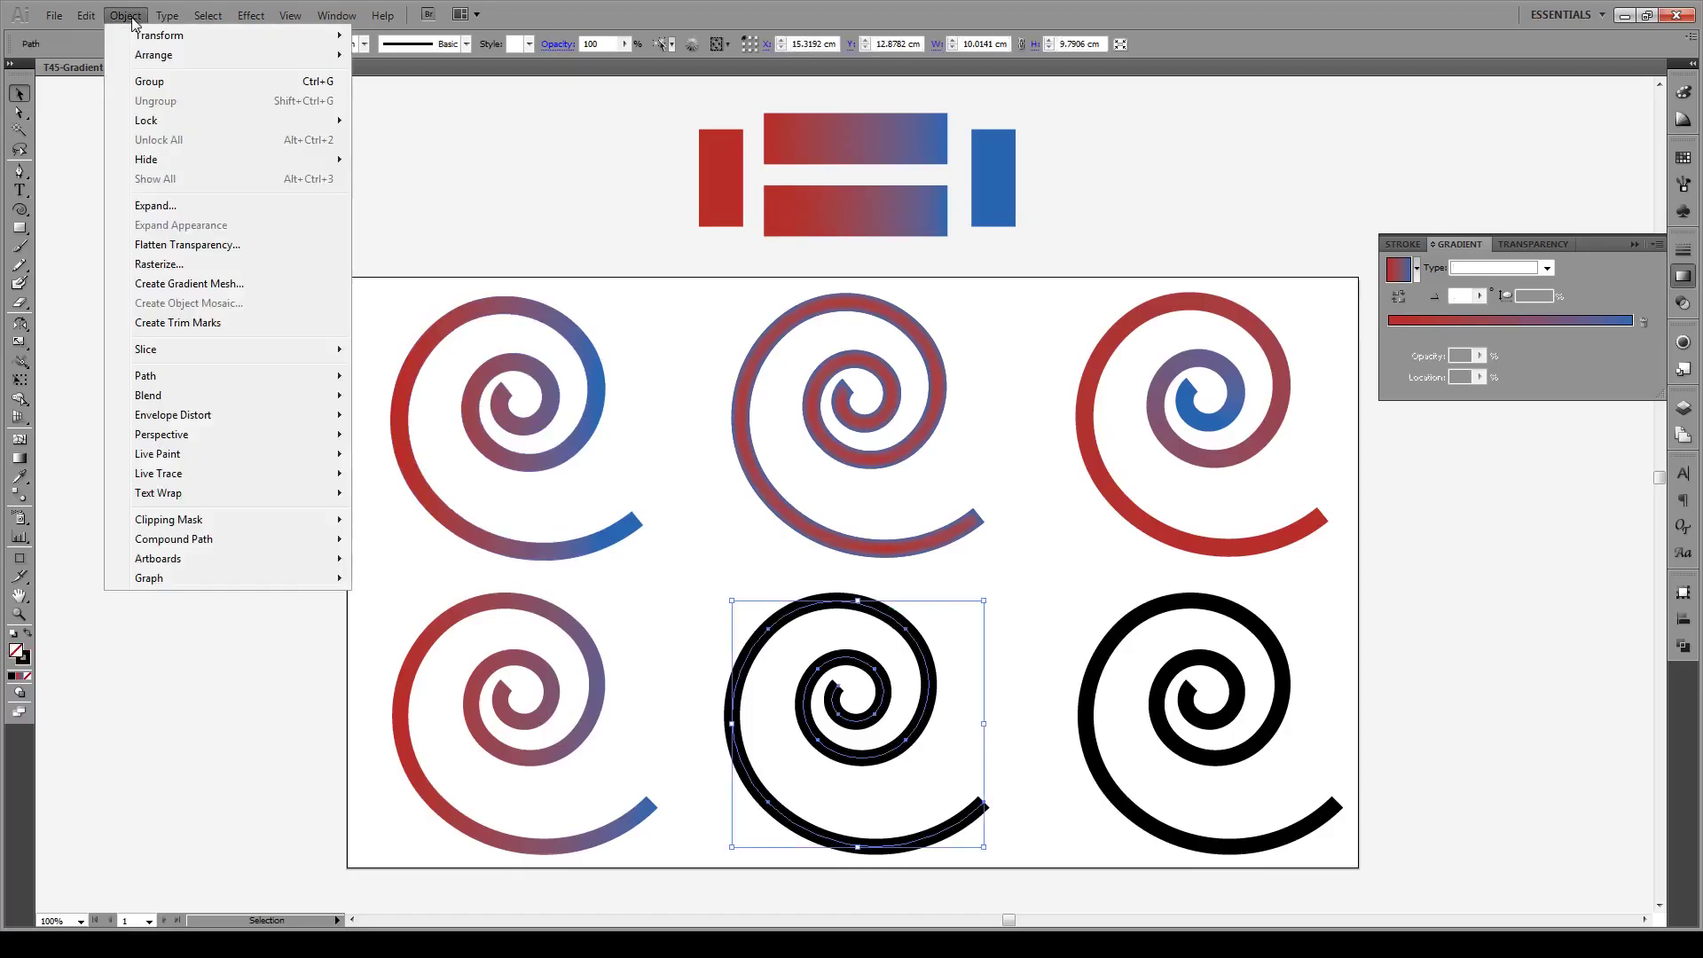
left_click(155, 204)
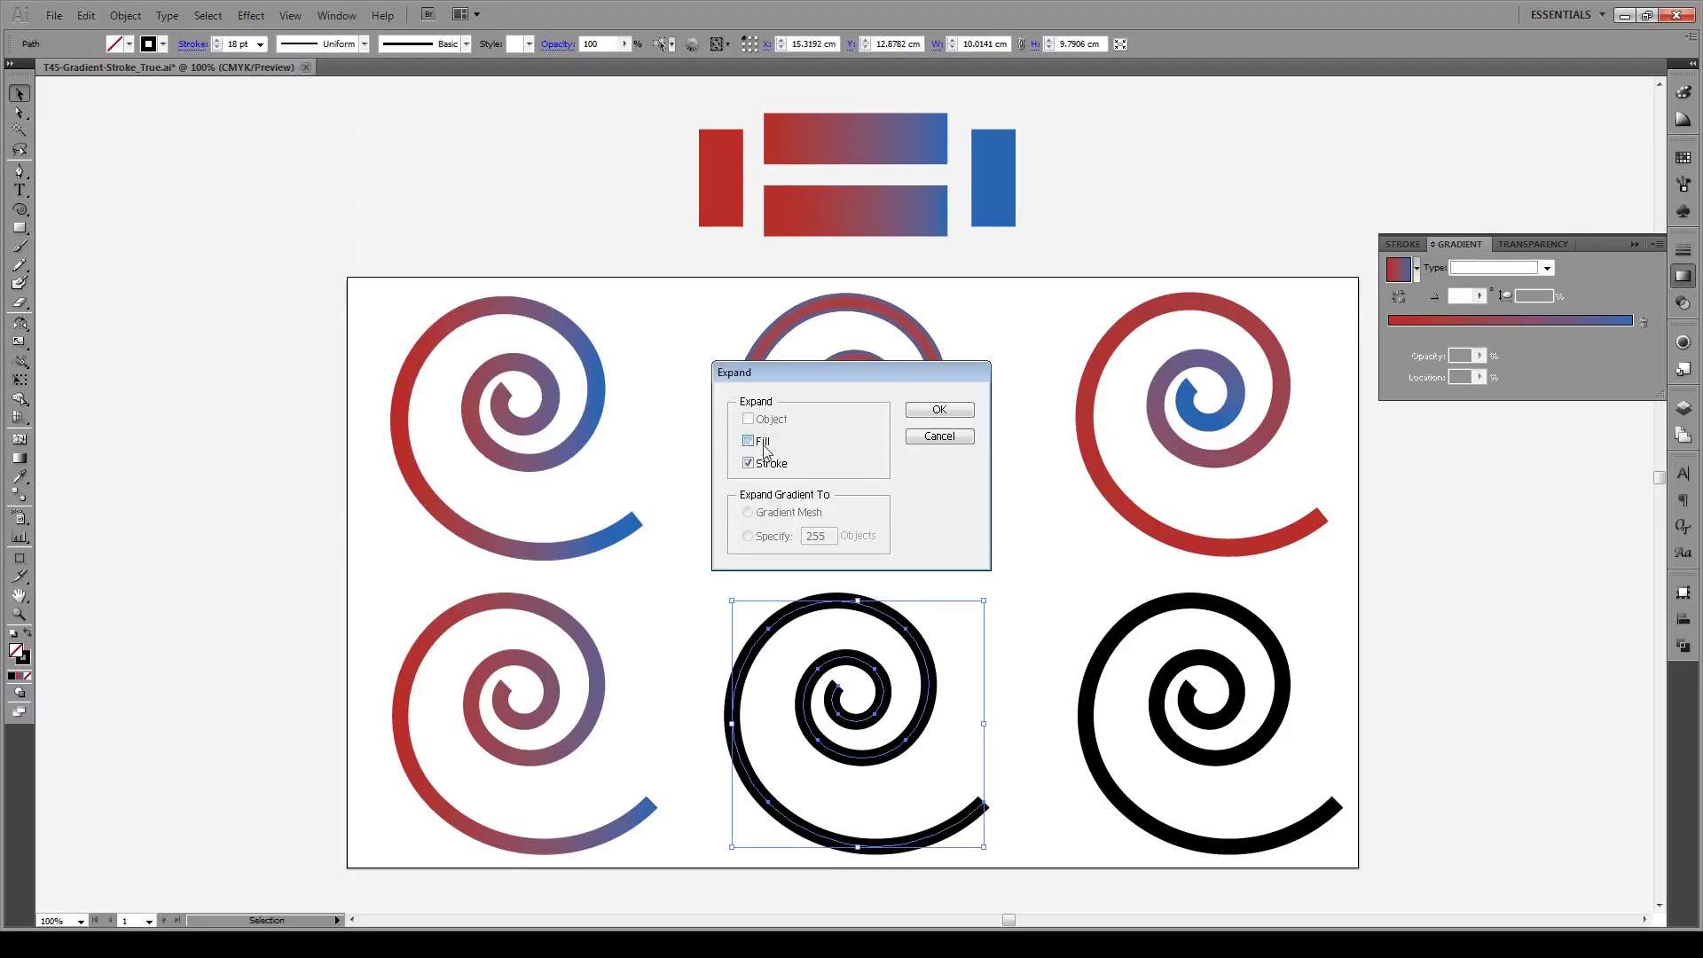
left_click(929, 413)
left_click(858, 805)
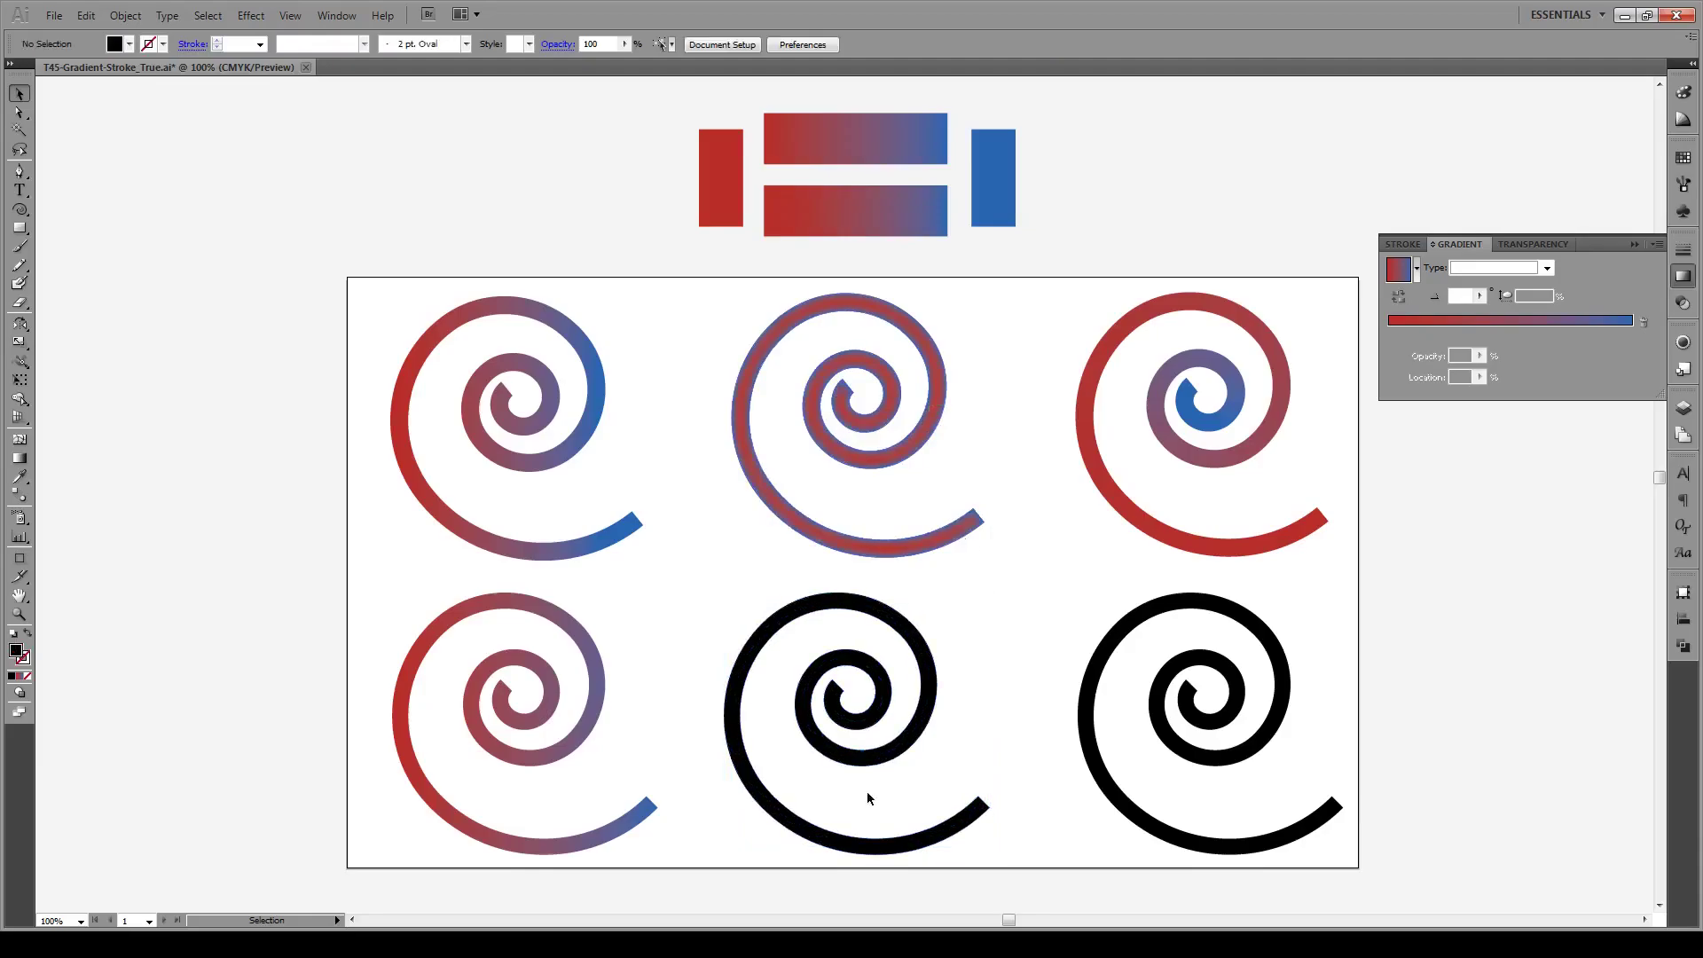
scroll(854, 847, "up", 2)
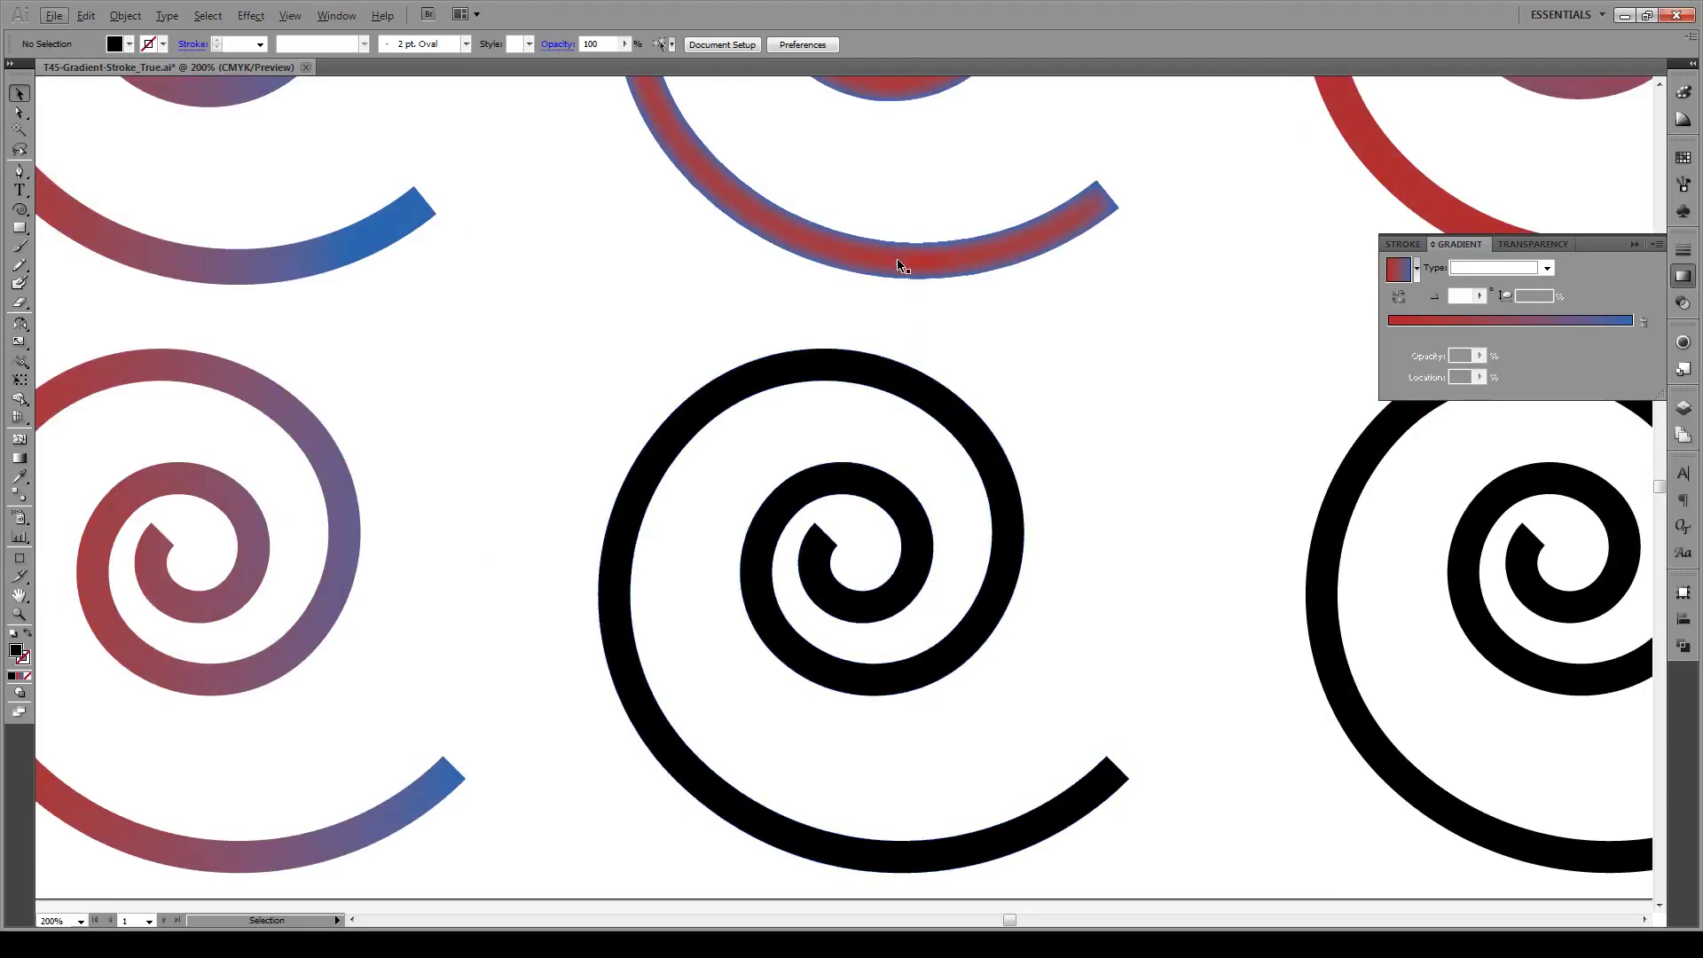
- Fill the expanded bottom-middle spiral with solid red FF0049 in the Color Picker
left_click(920, 406)
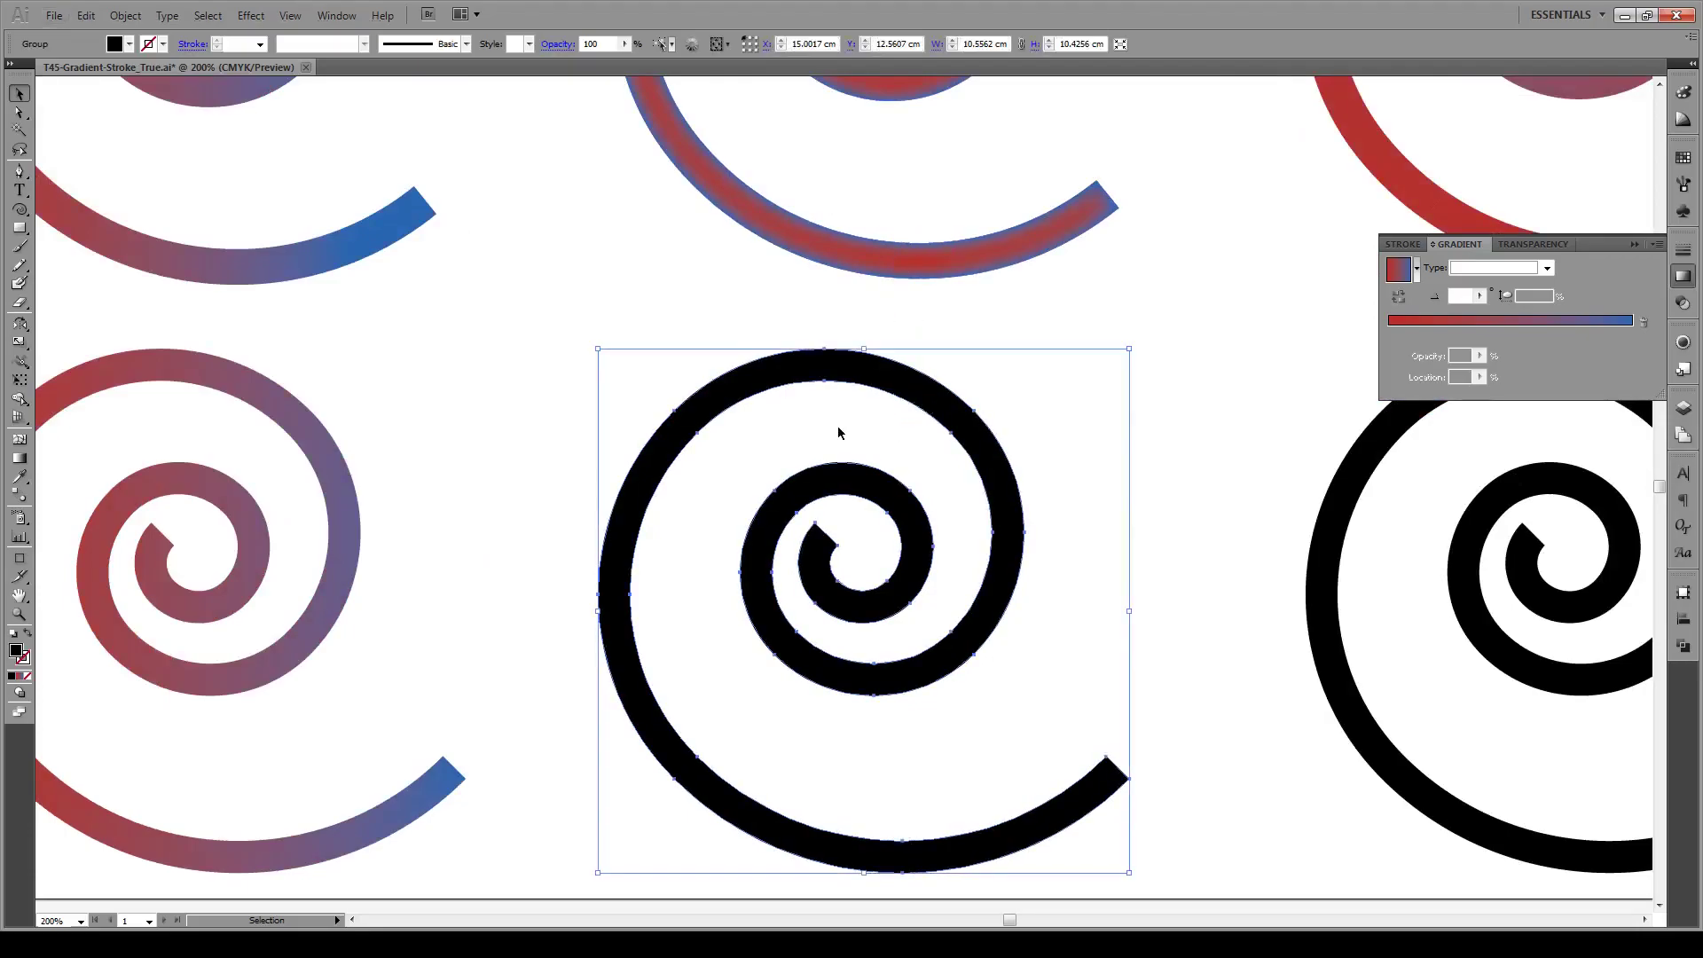
double_click(16, 652)
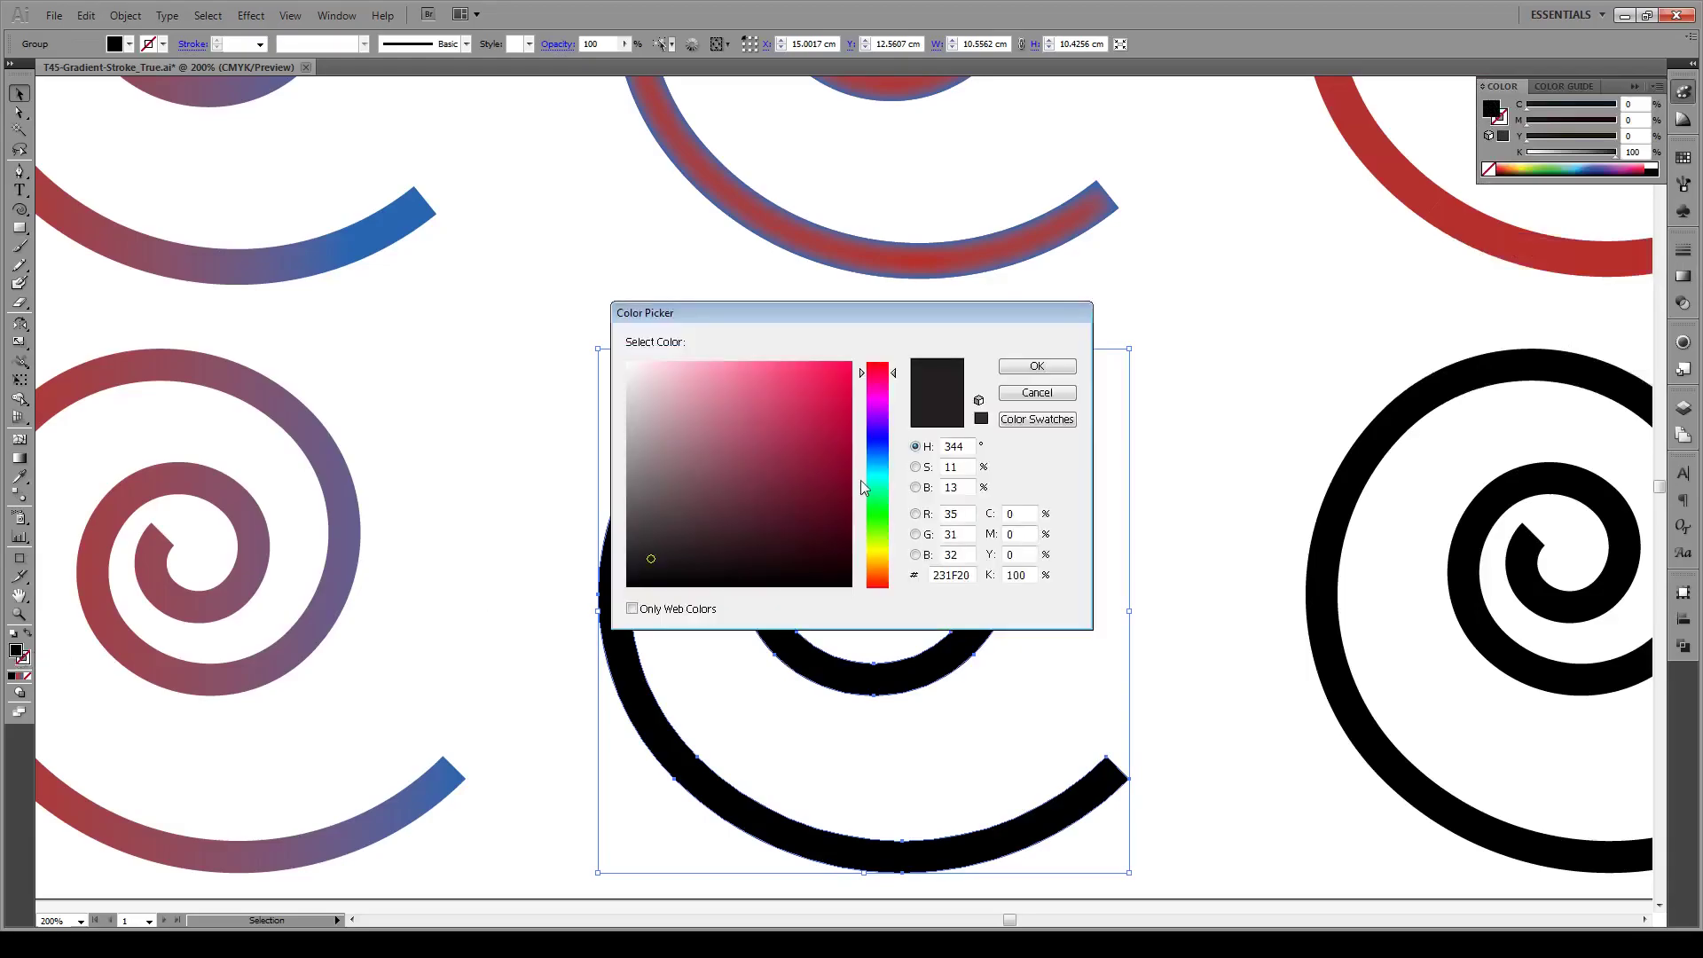
type("FF0049")
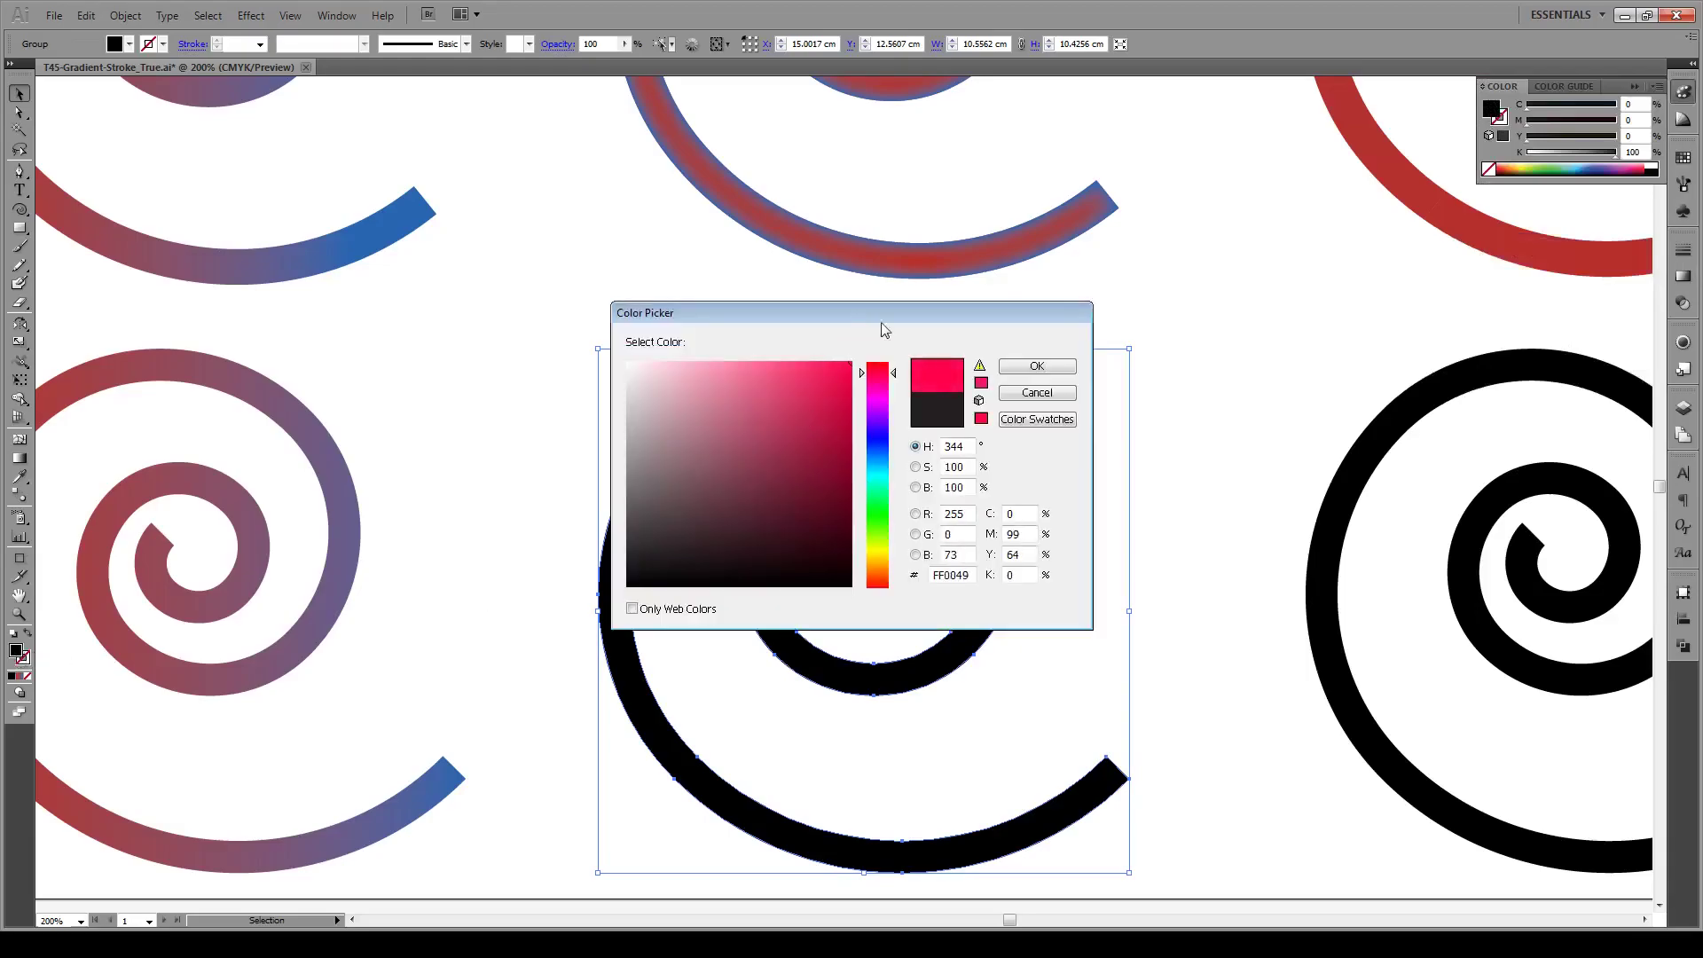
left_click(1036, 366)
left_click(1200, 296)
left_click(959, 410)
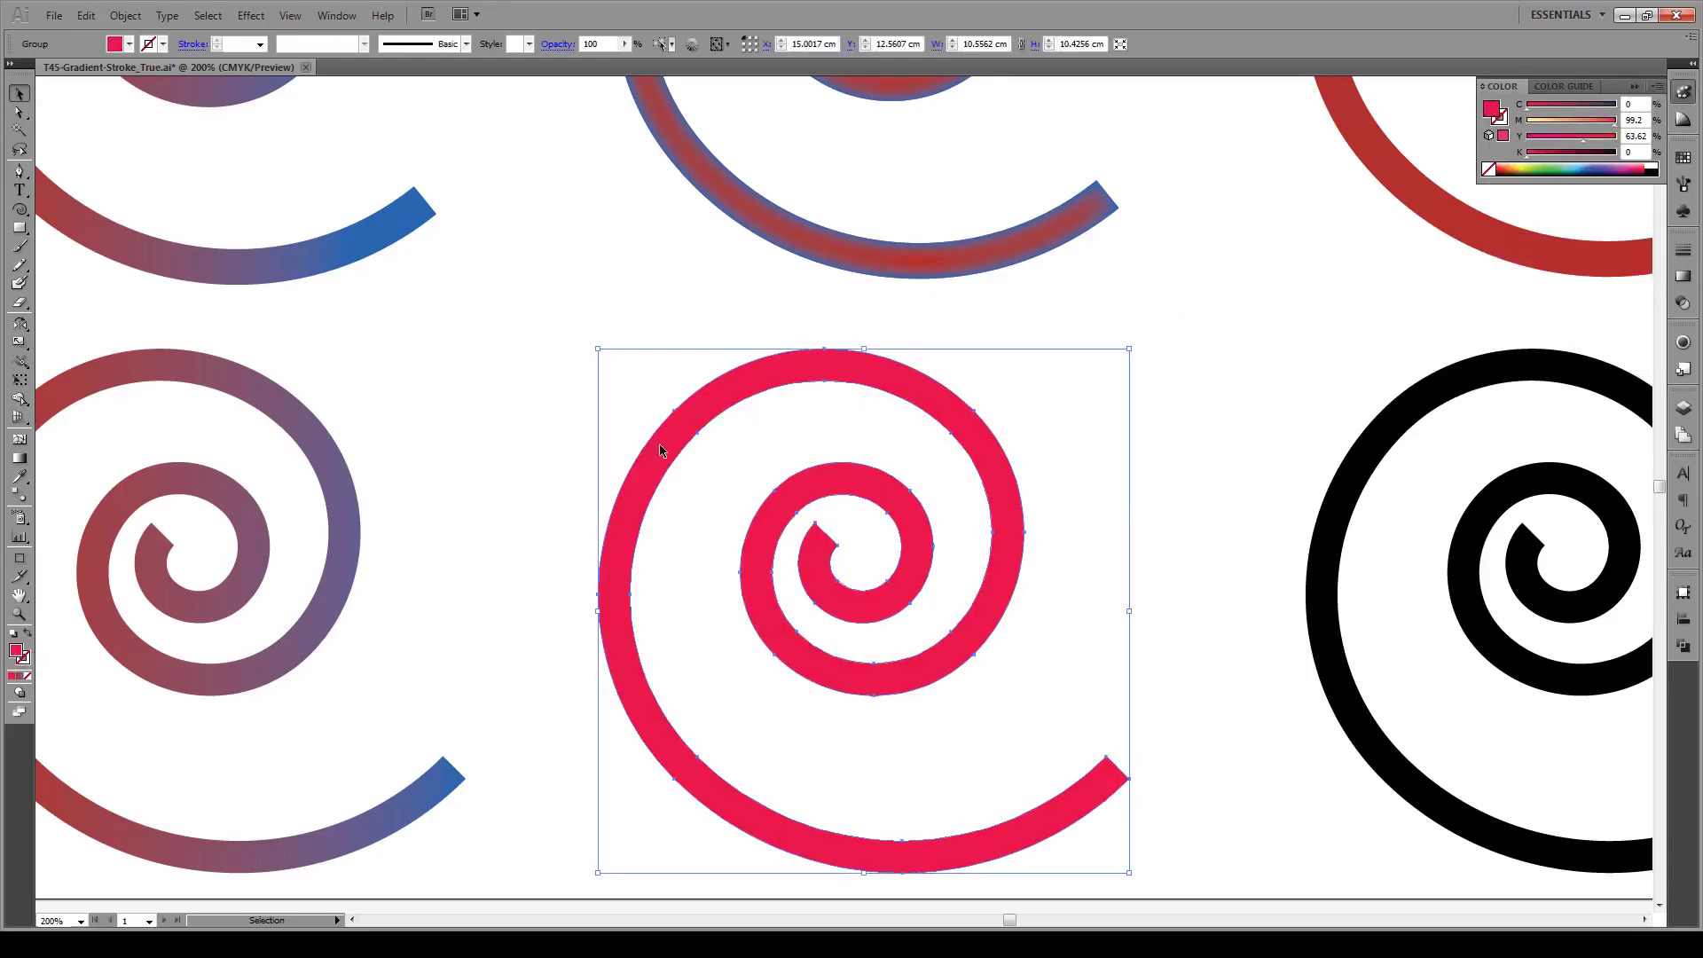
left_click(251, 16)
- Preview an Inner Glow on the red spiral with the glow colour set to green 00FF48
mouse_move(314, 216)
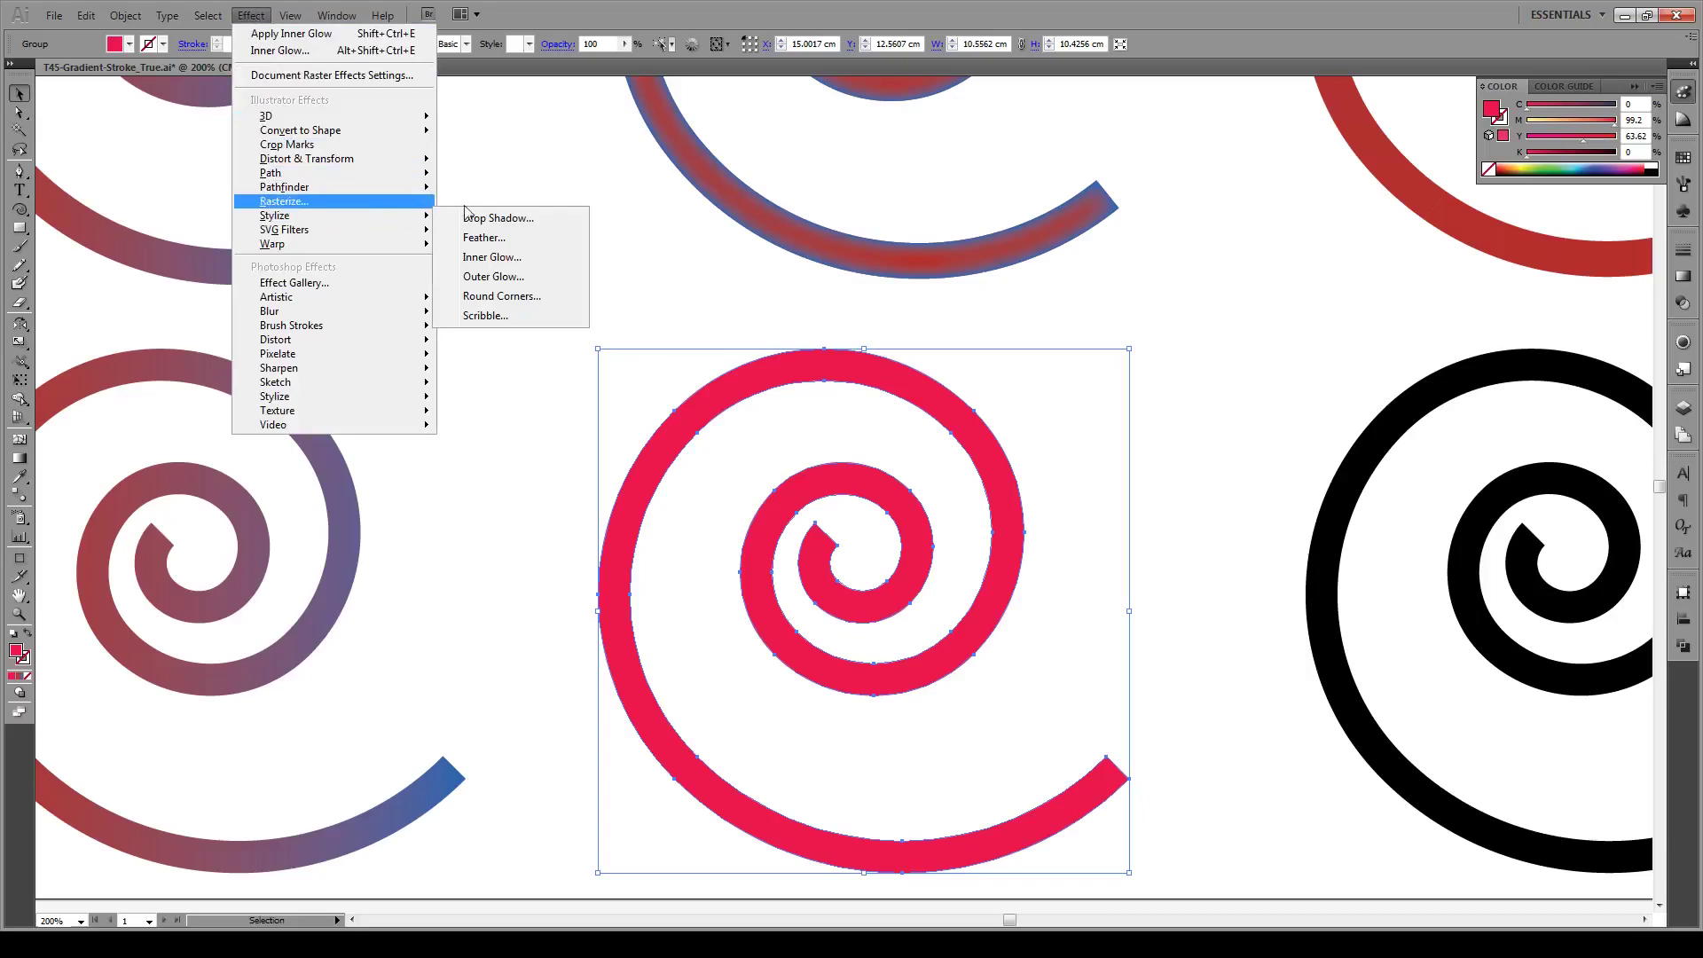
left_click(538, 264)
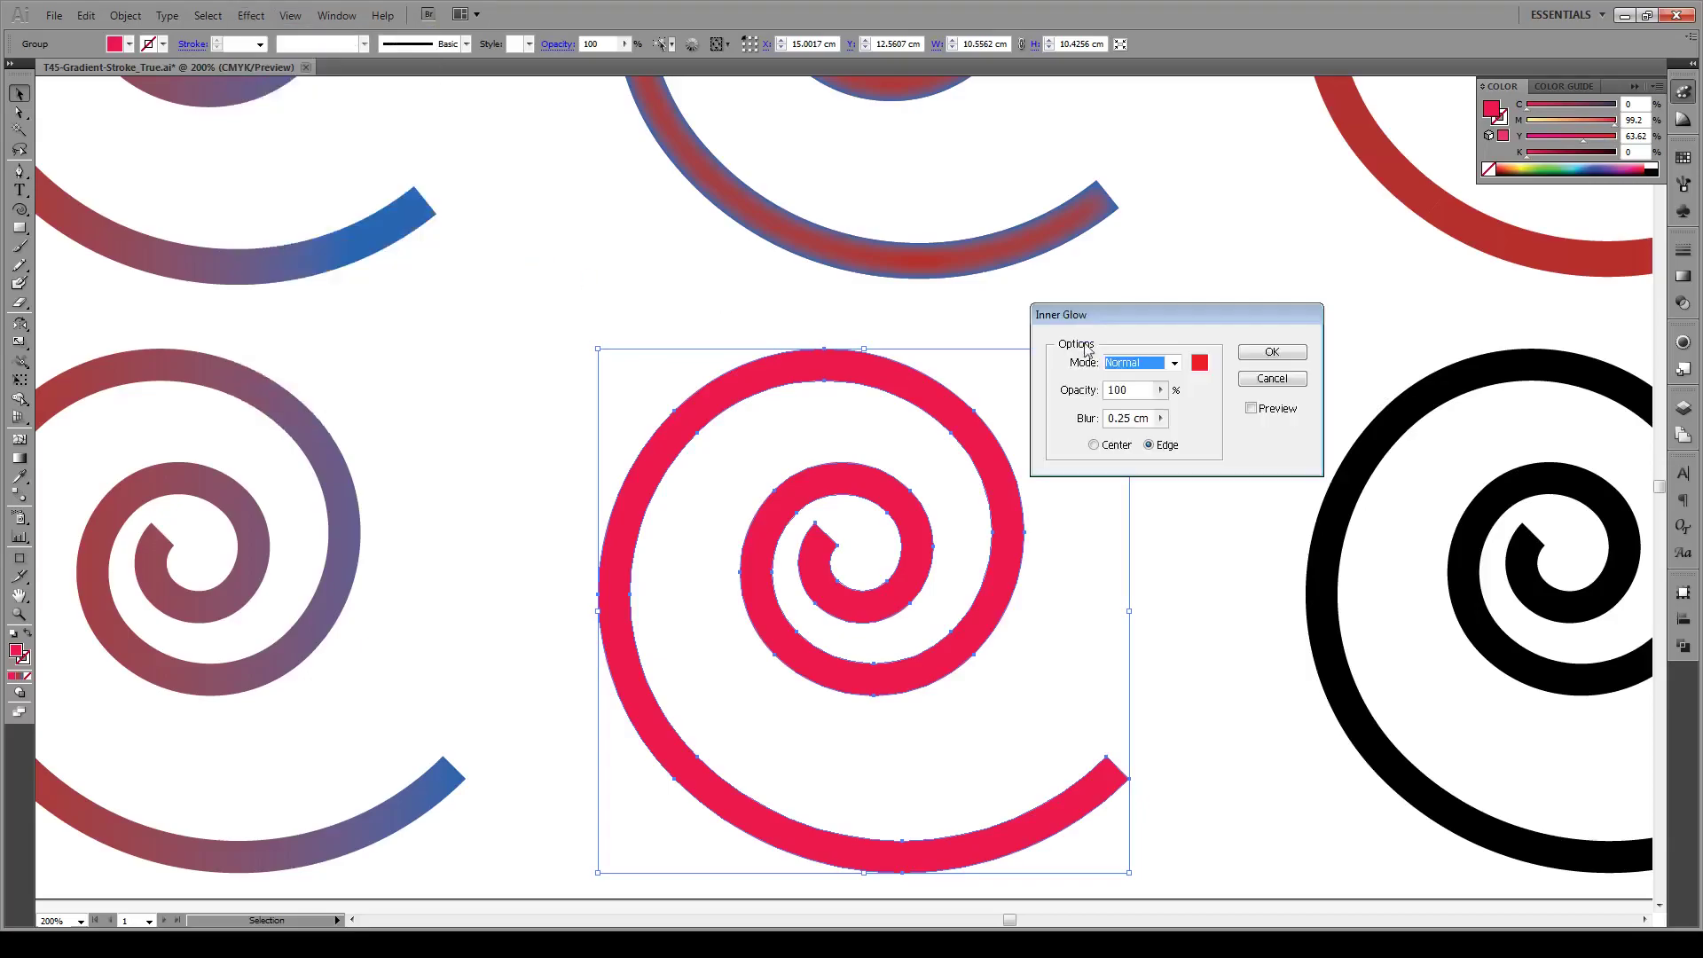
left_click_drag(1168, 311, 1224, 238)
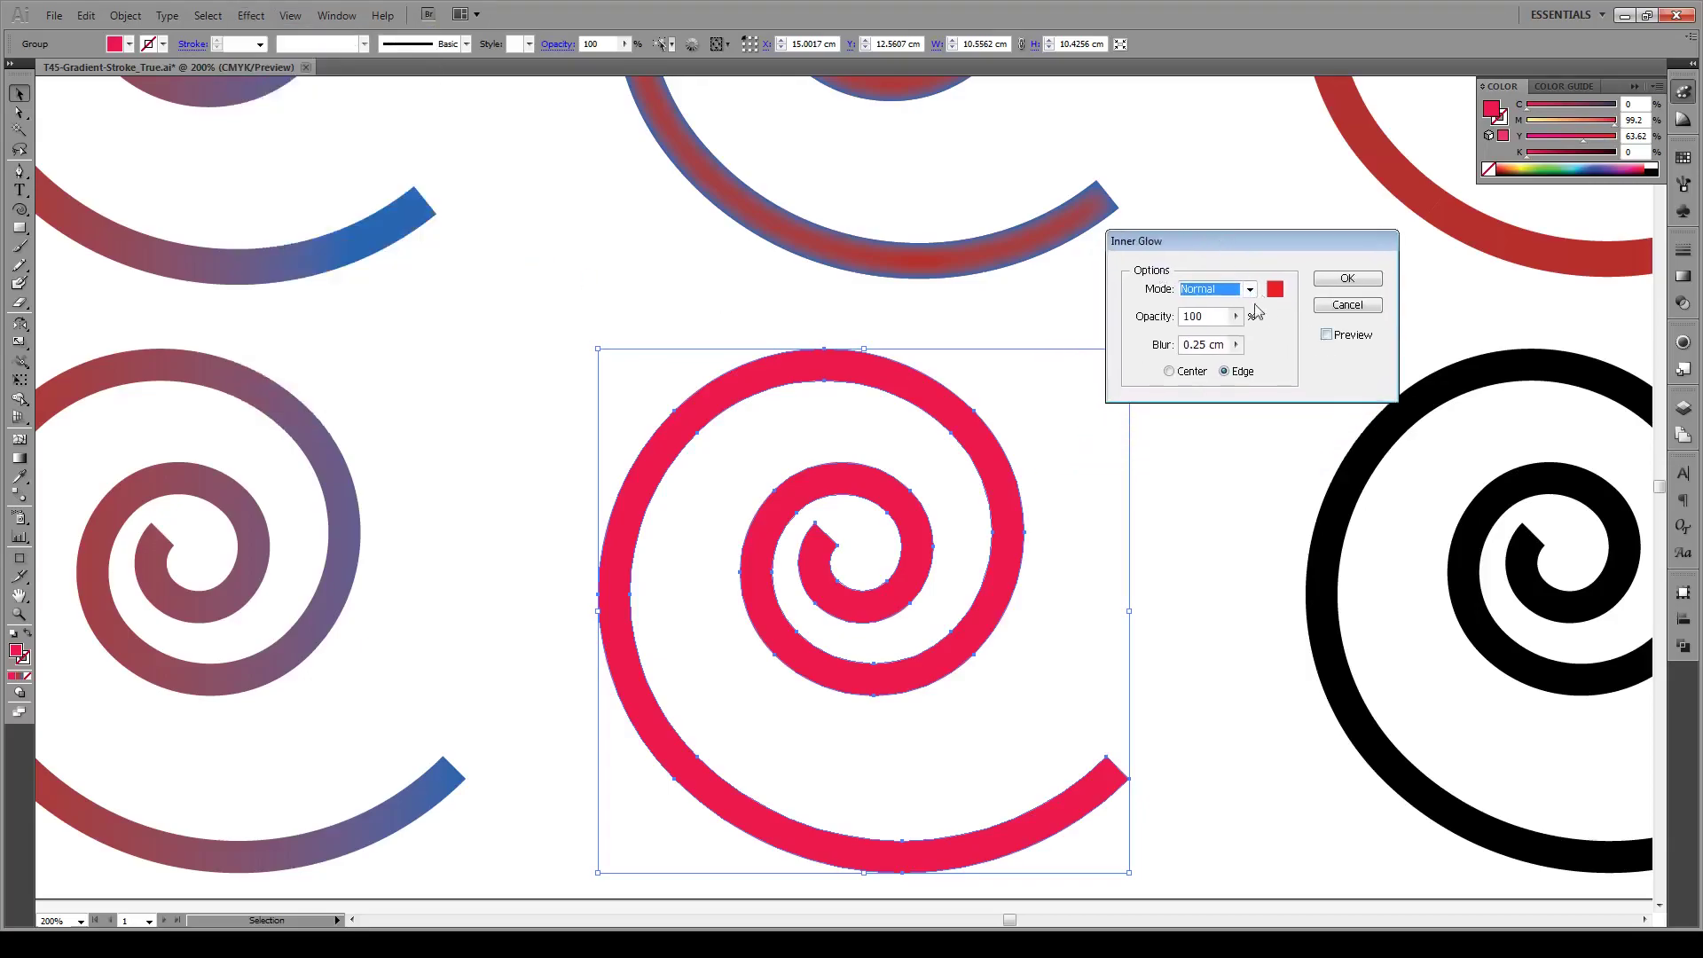
left_click(1249, 290)
left_click(1222, 345)
left_click(1326, 335)
left_click(1275, 290)
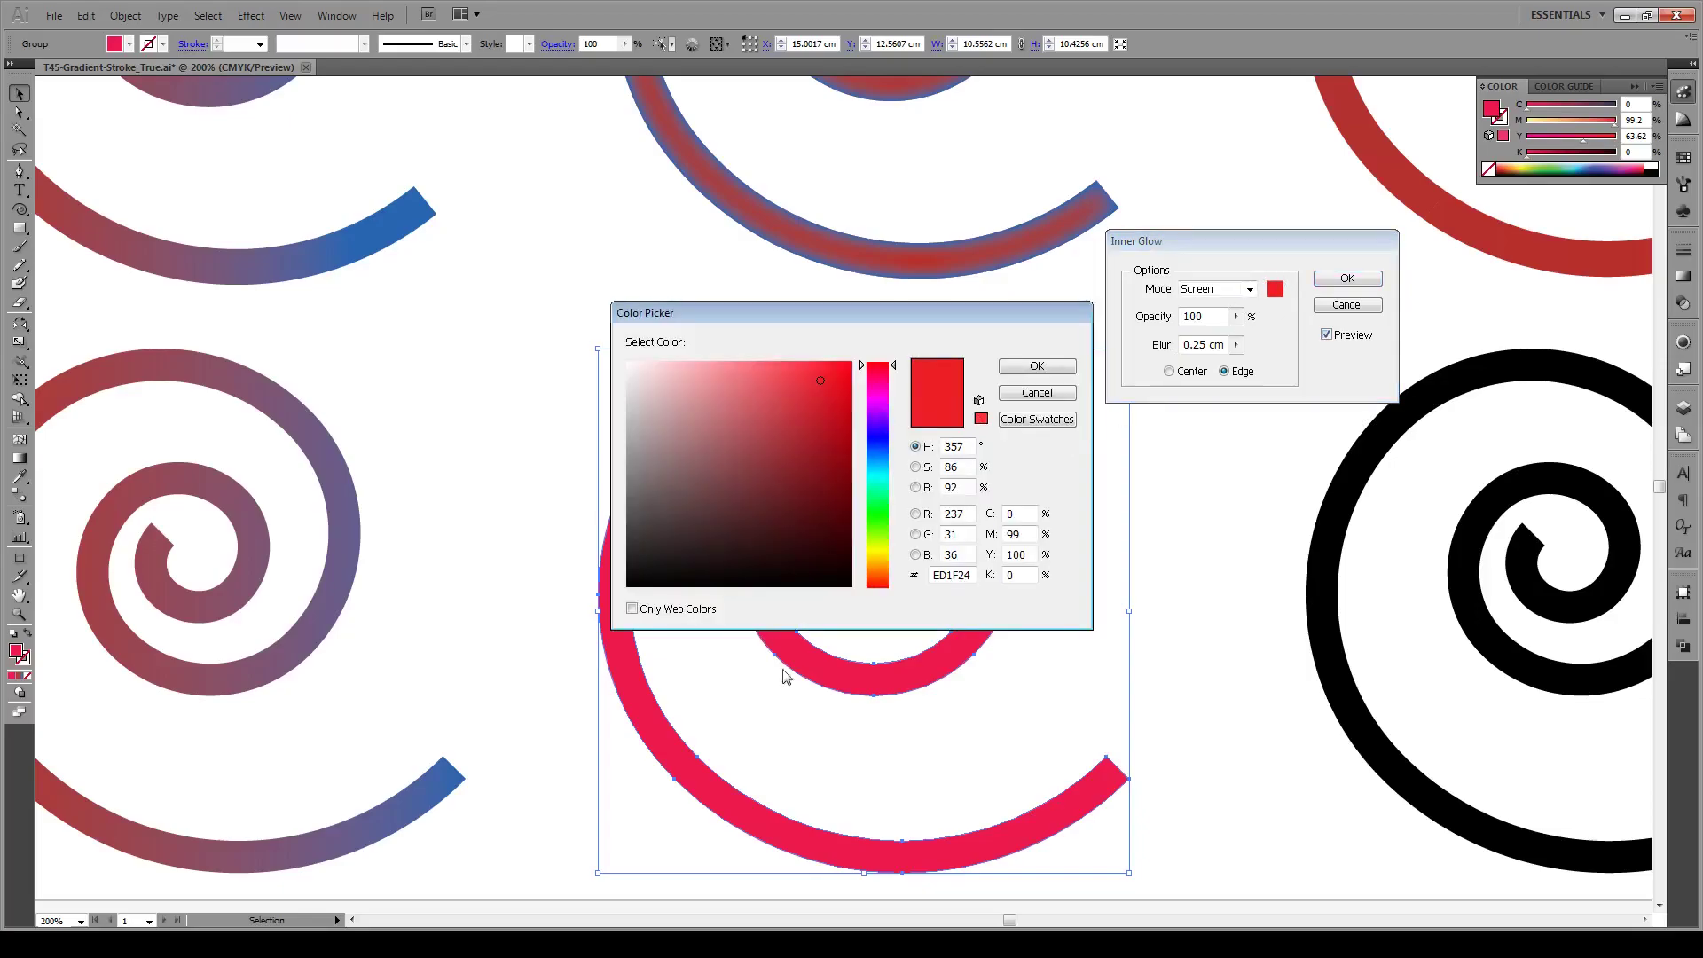
left_click(877, 501)
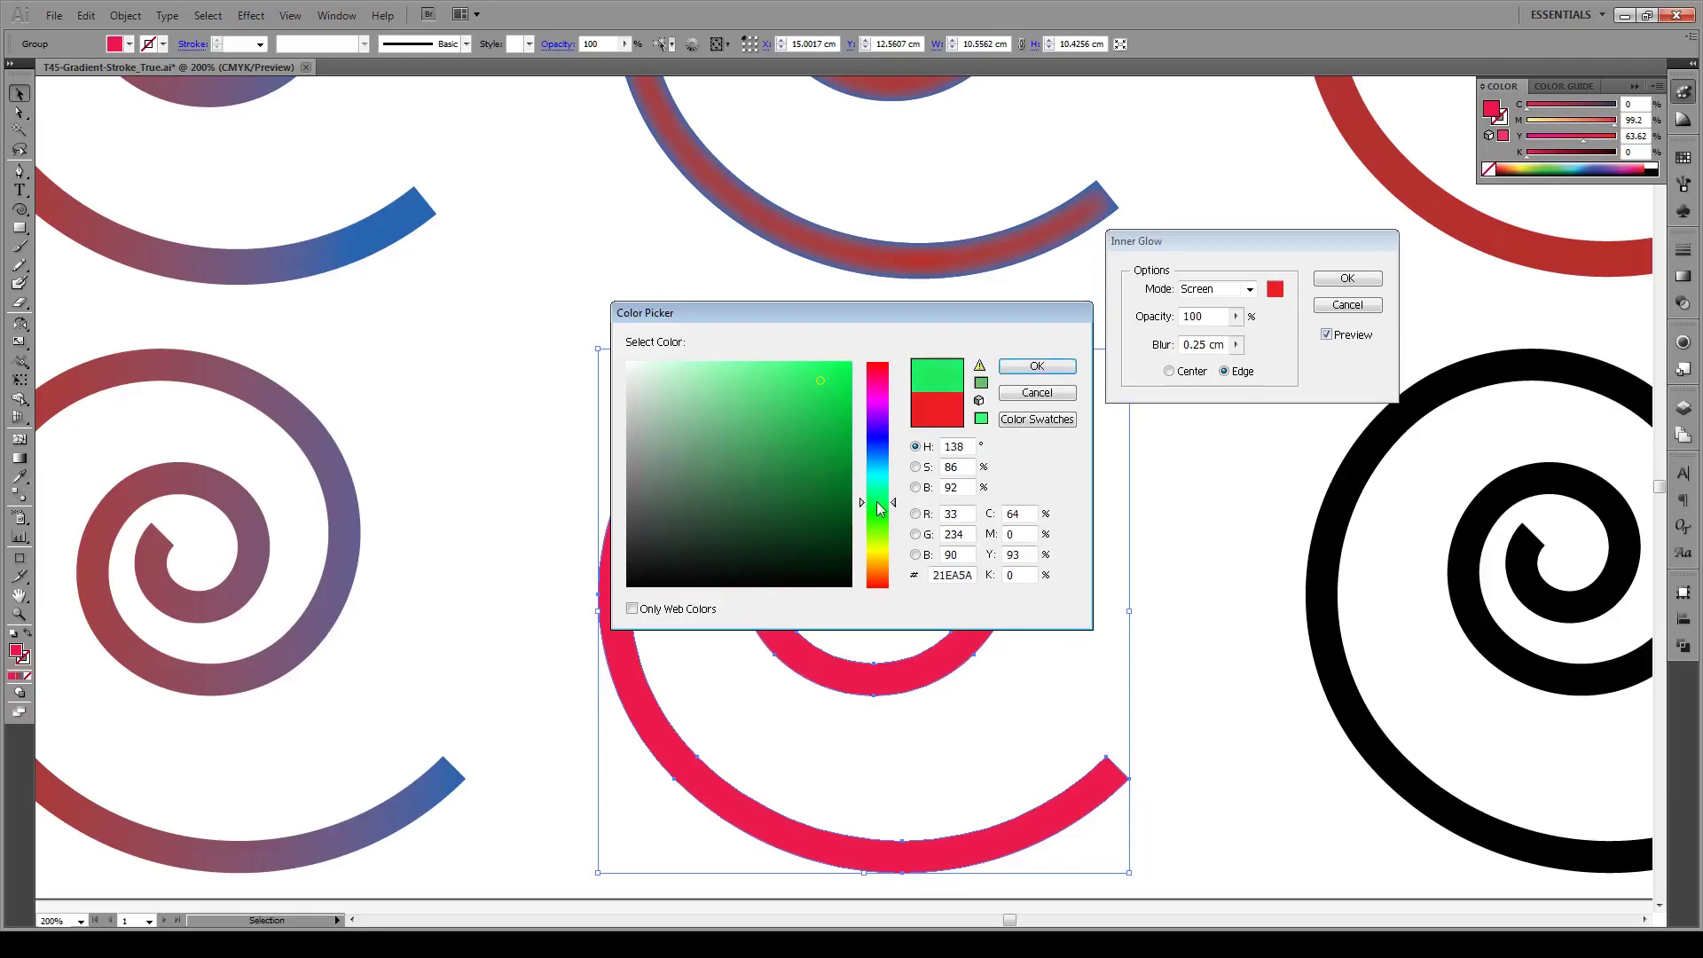
left_click_drag(847, 468, 851, 362)
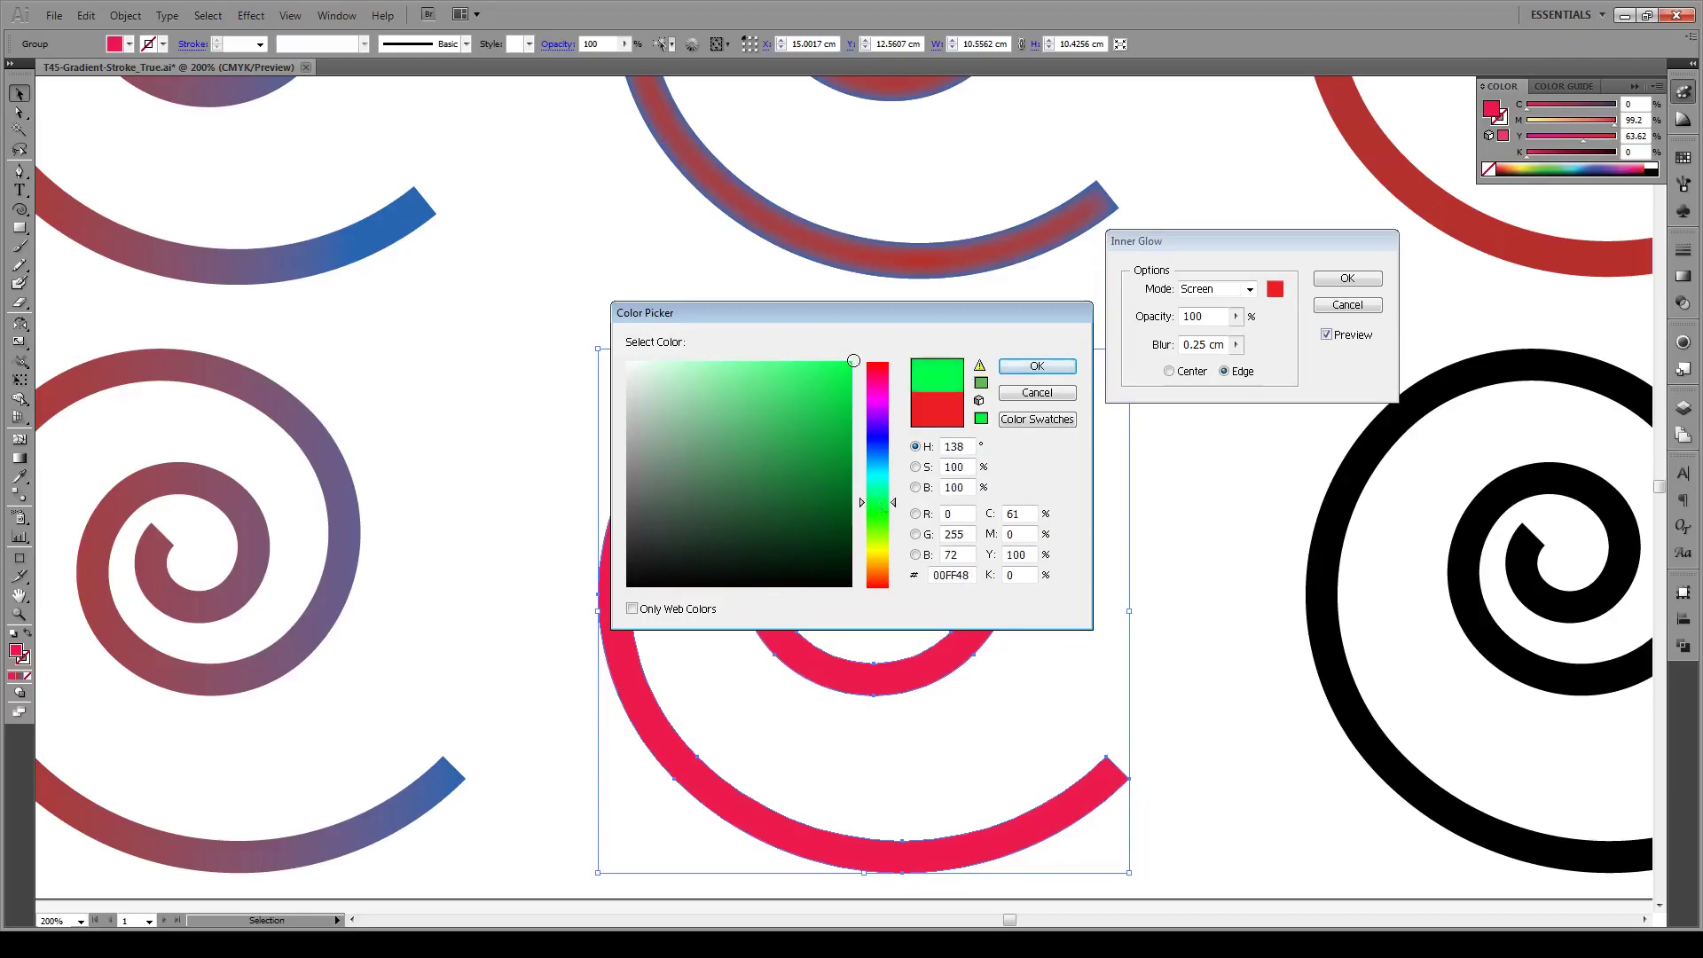
left_click(1058, 366)
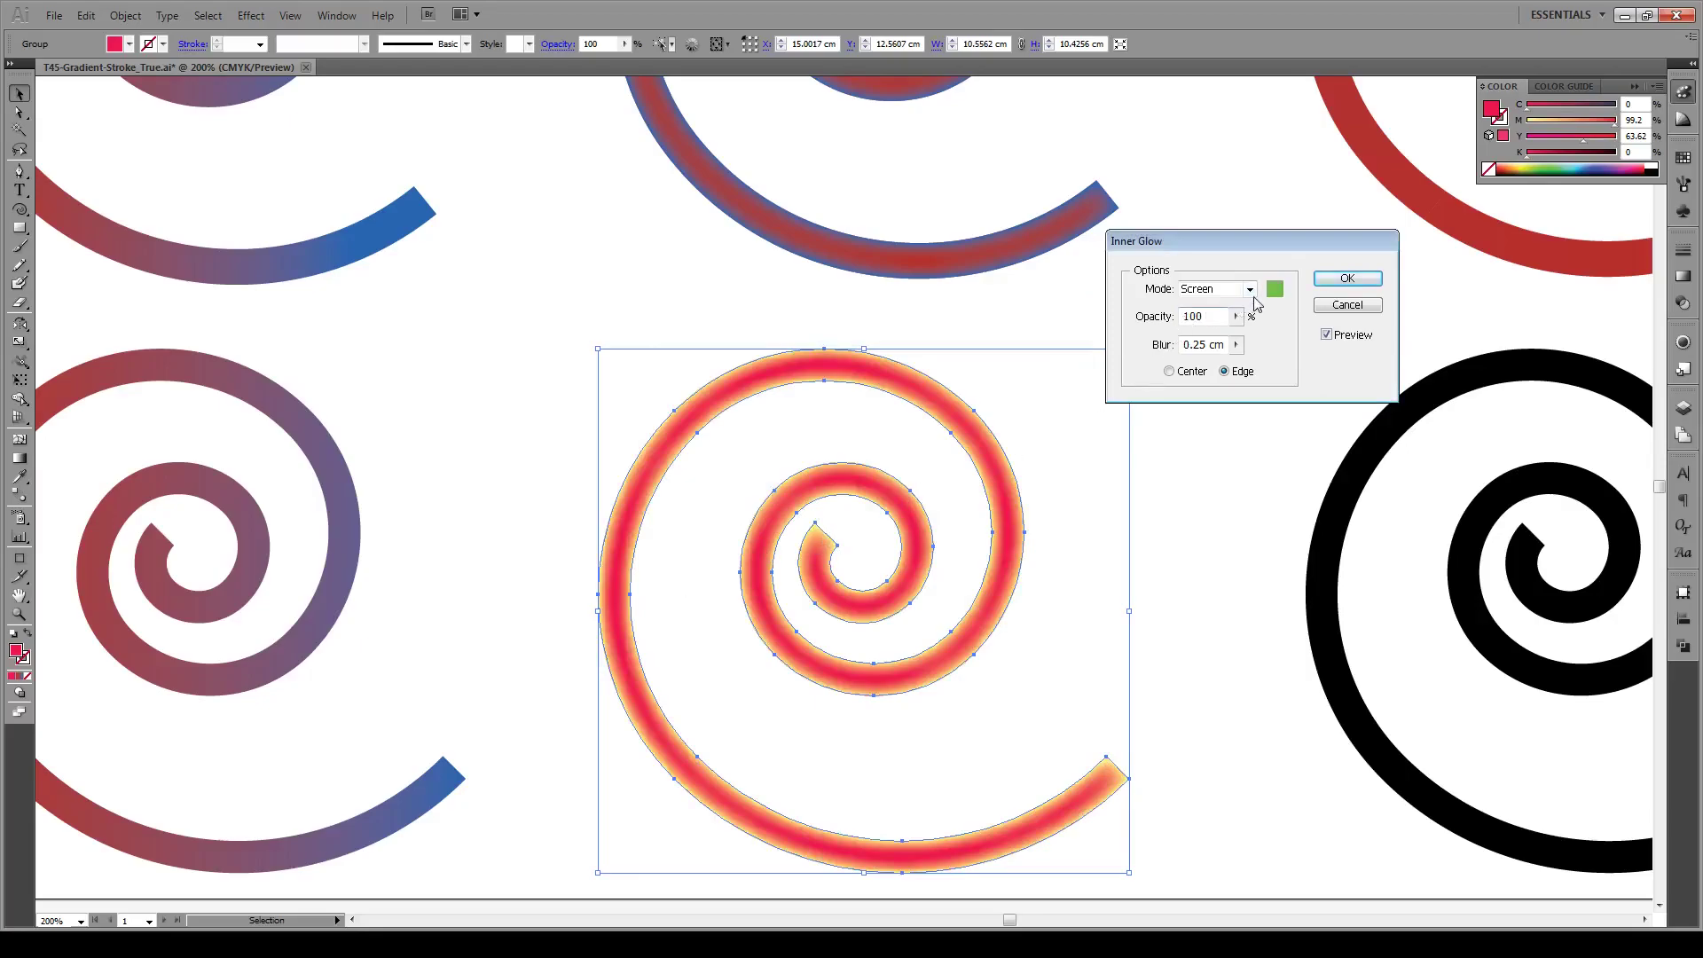
left_click(1250, 290)
- Apply the green Inner Glow in Normal mode on Edge, with 58% opacity and increased blur
left_click(1239, 310)
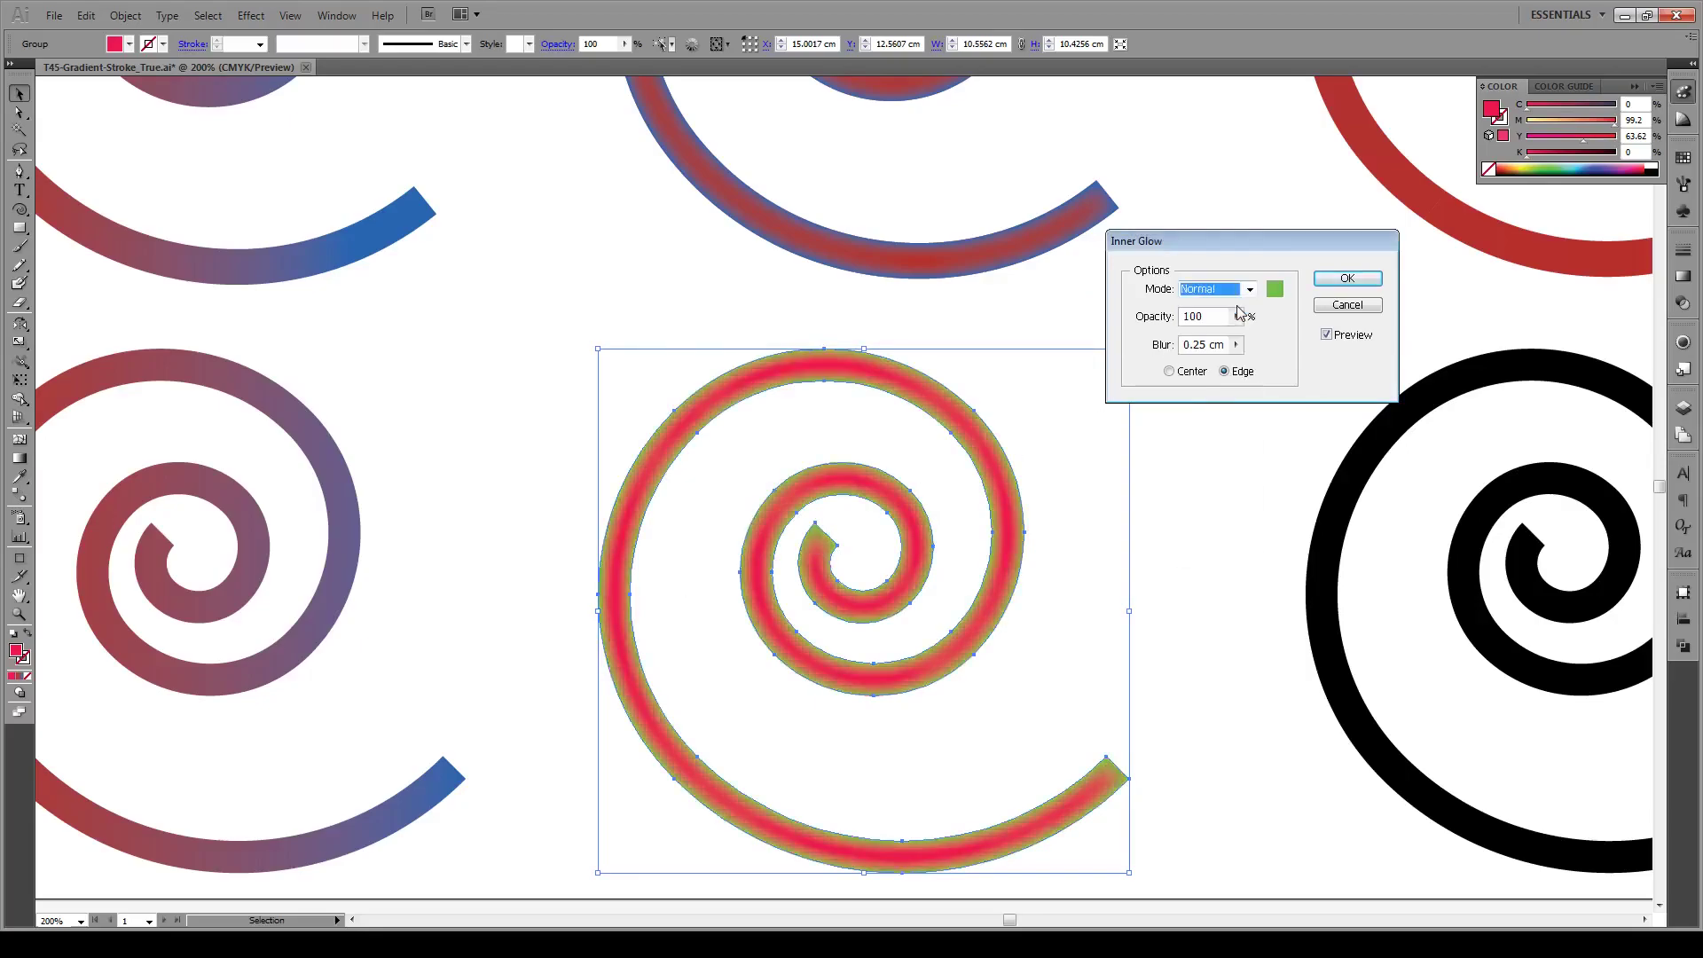
left_click(1327, 335)
left_click(1326, 336)
left_click(1170, 372)
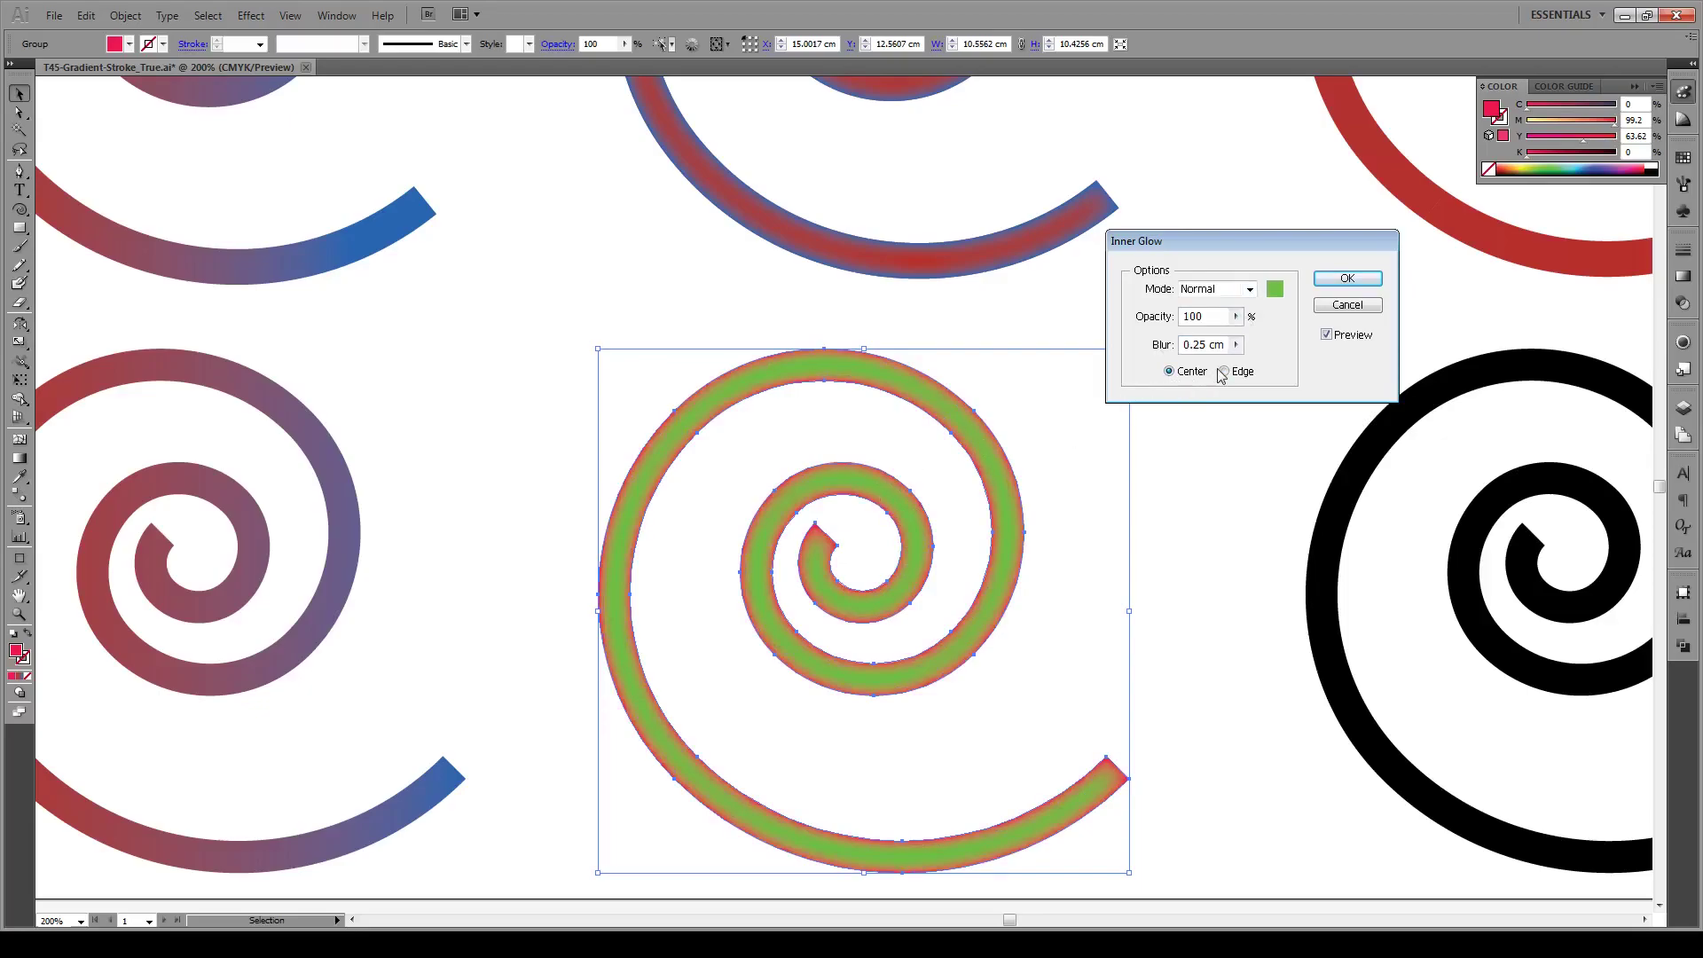
left_click(1224, 371)
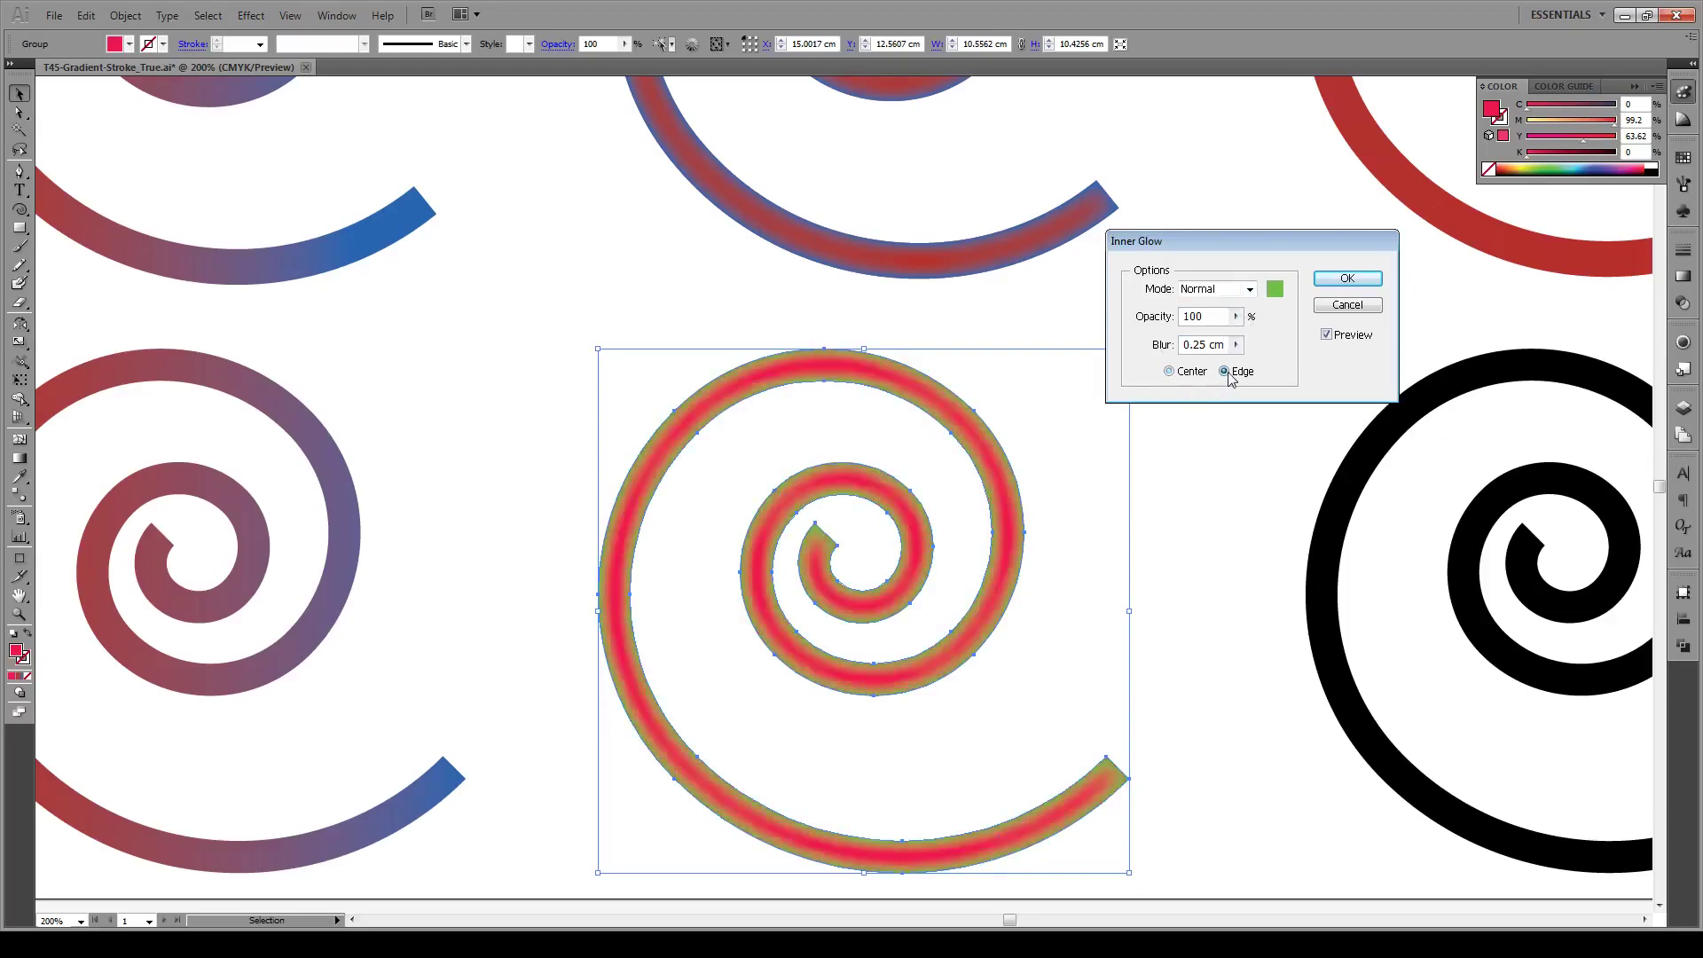
left_click(1235, 316)
left_click_drag(1236, 336, 1288, 330)
left_click(1235, 345)
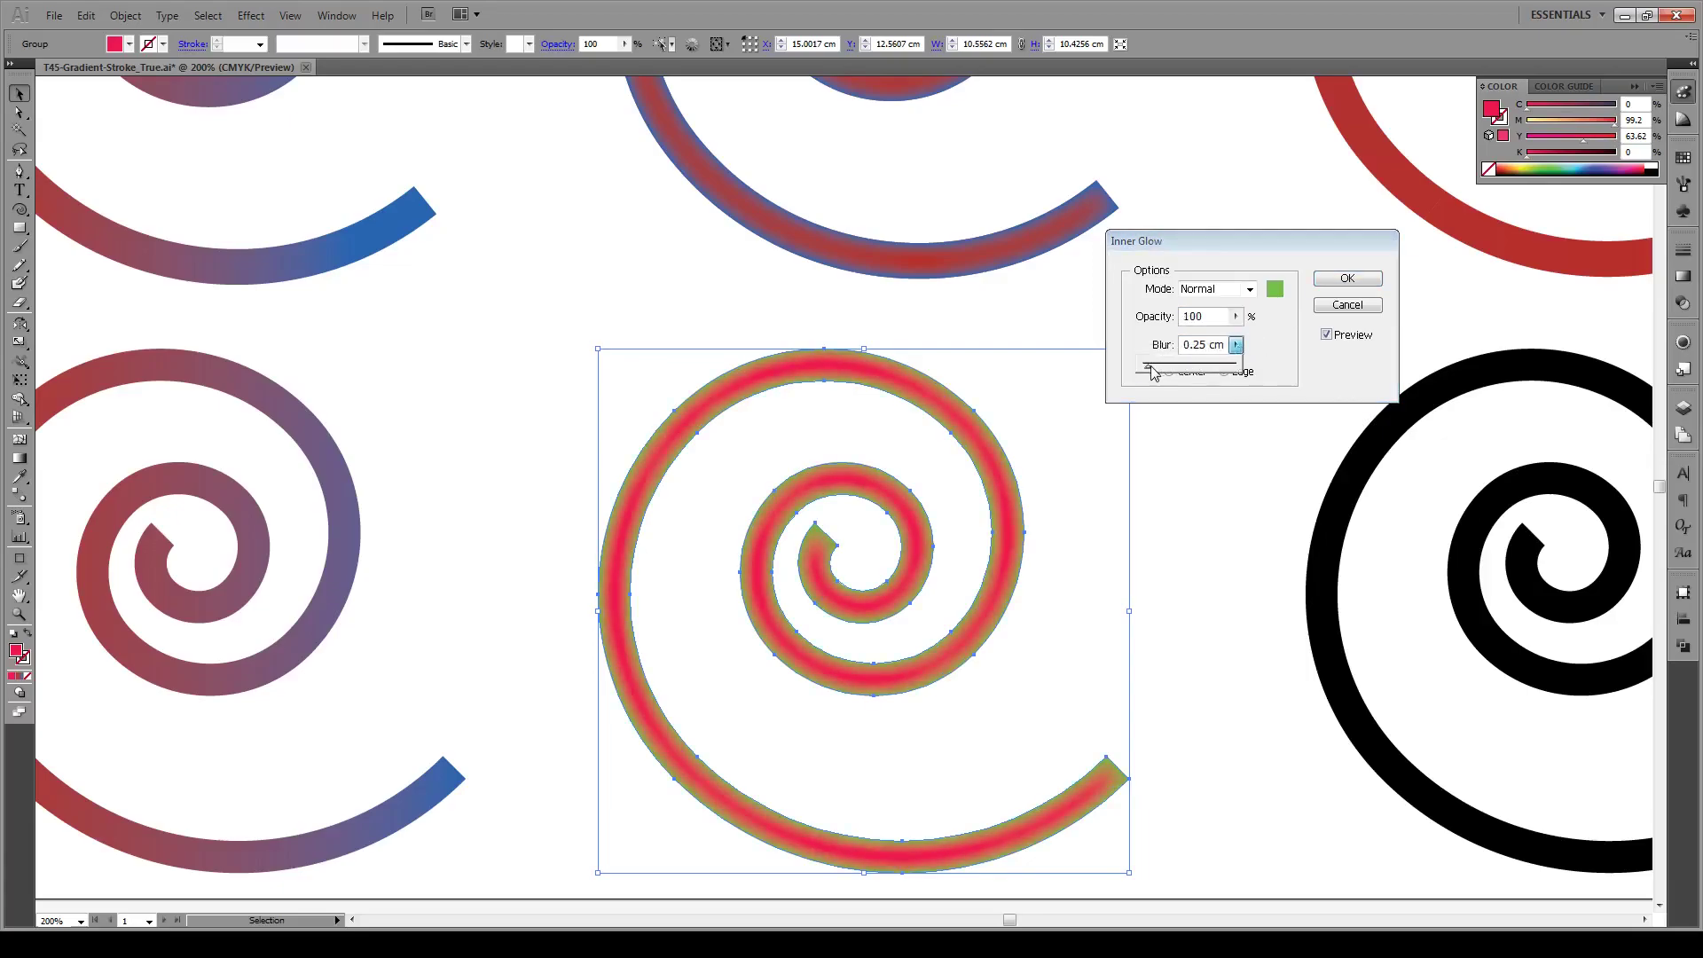
mouse_move(1150, 371)
left_mouse_down()
mouse_move(1197, 373)
mouse_move(1150, 373)
left_mouse_up()
left_click(1347, 278)
left_click(1257, 488)
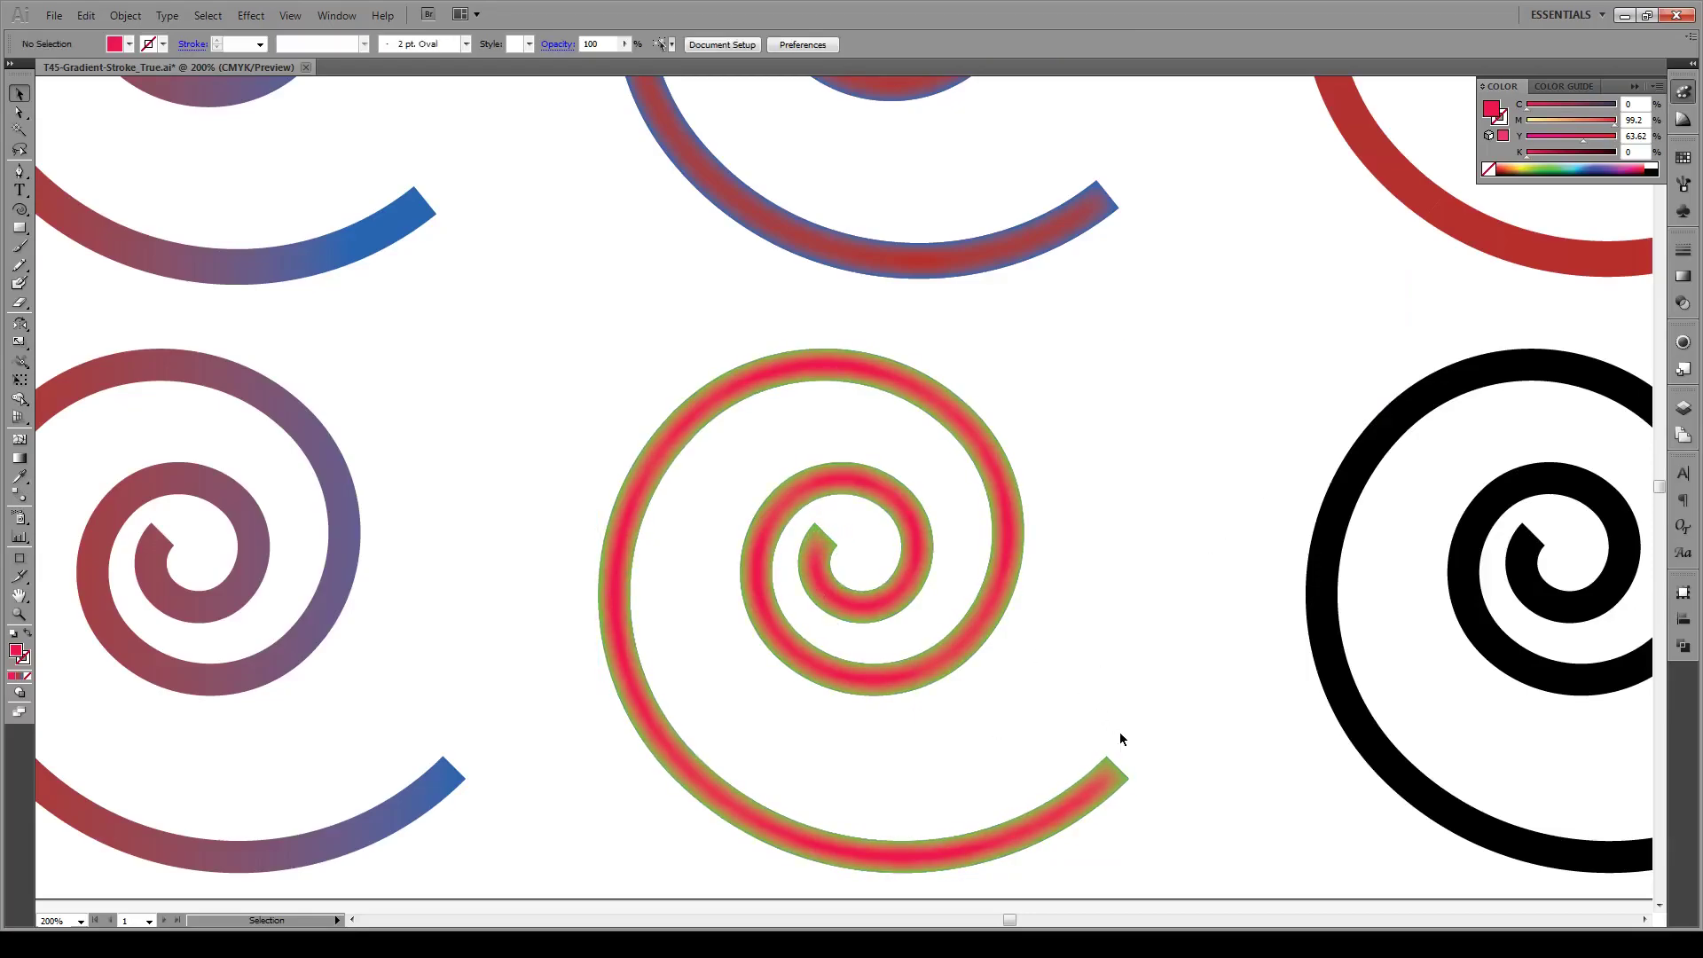
- Expand the bottom-right black spiral's stroke into a filled black outline and reselect it
scroll(689, 562, "down", 2)
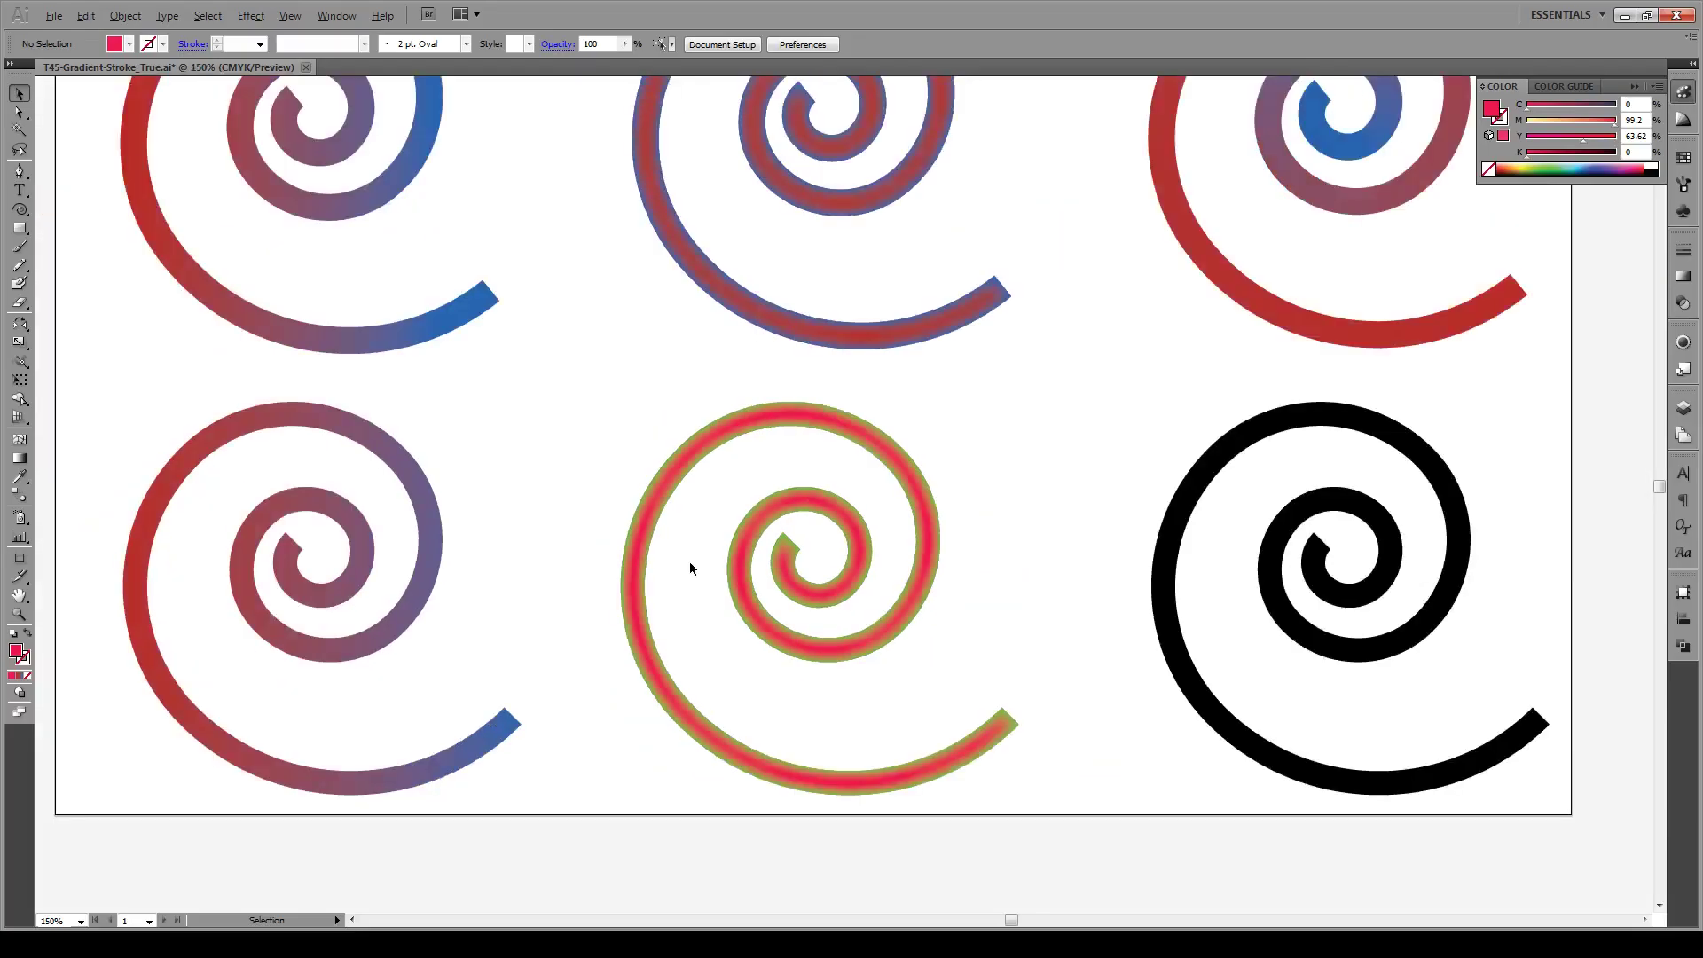
scroll(890, 510, "up", 2)
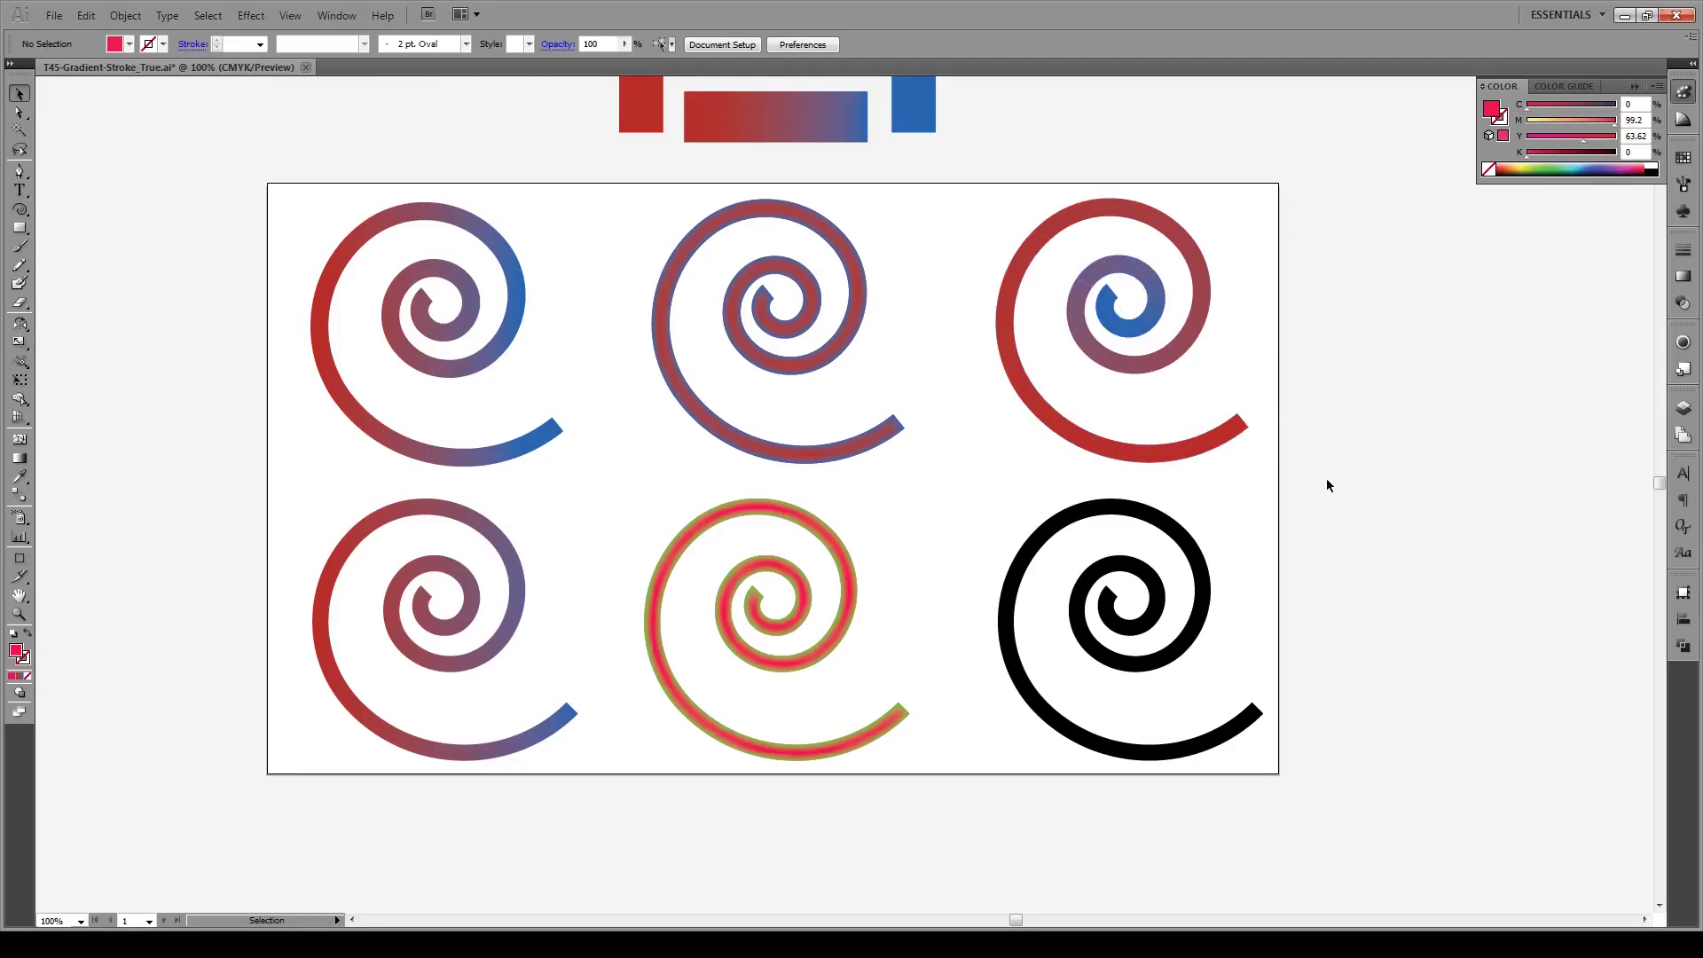
scroll(1231, 736, "up", 1, "alt")
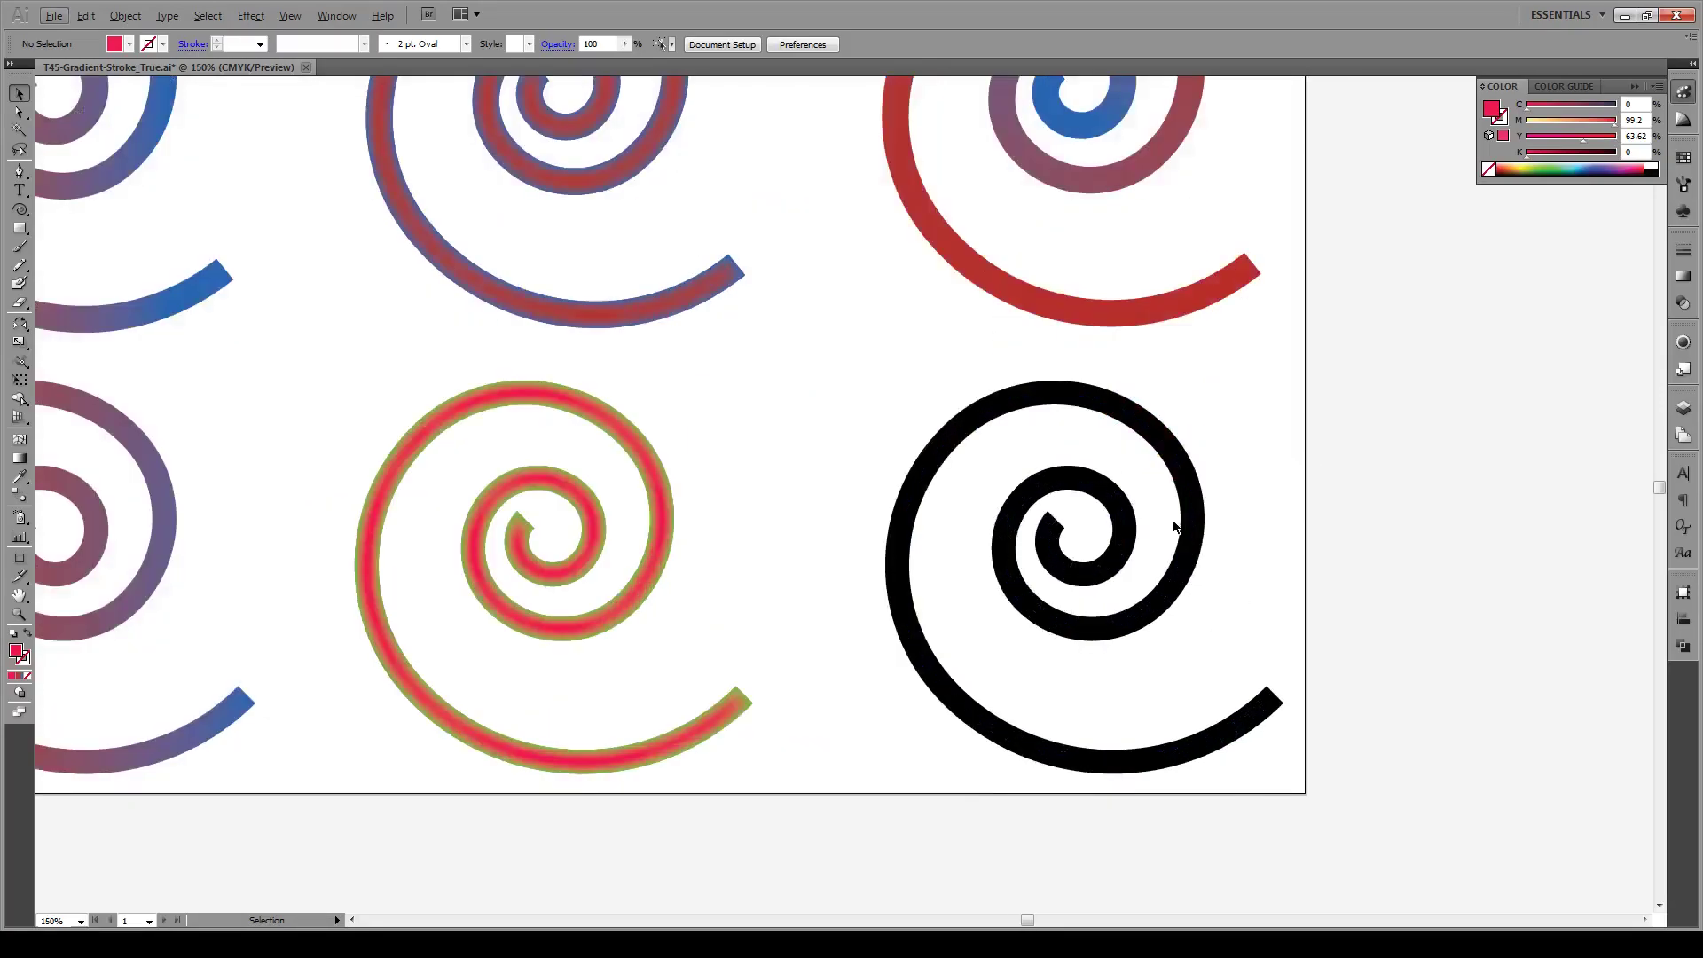
left_click(1188, 494)
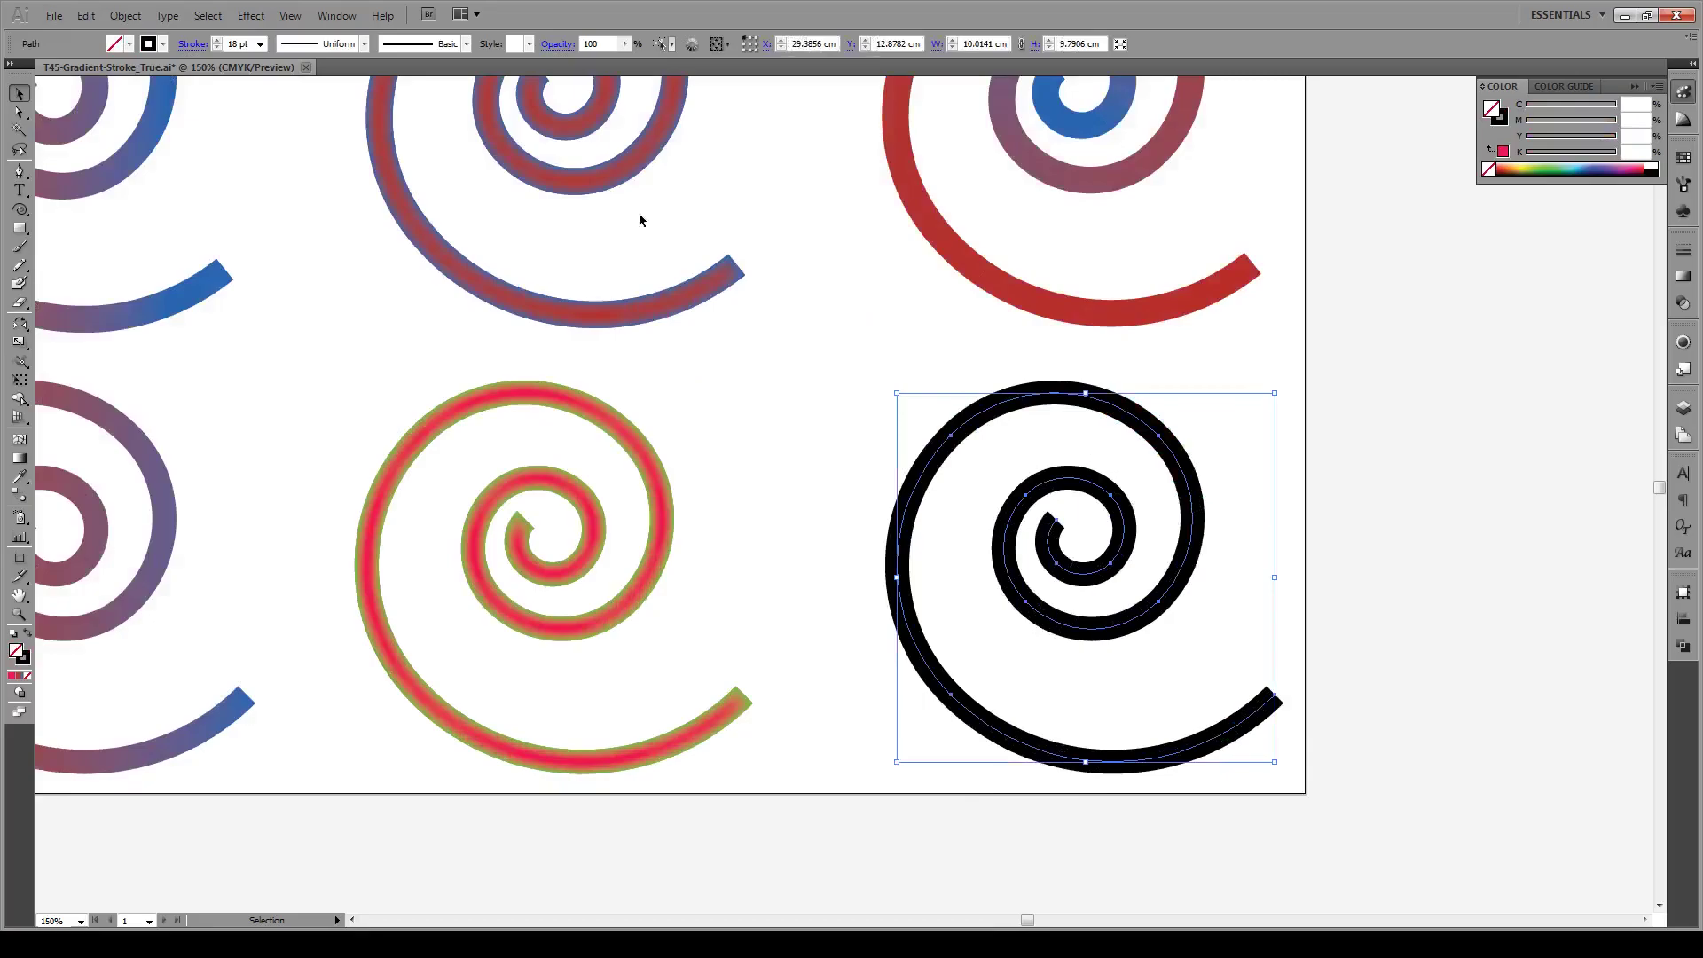
left_click(124, 16)
left_click(220, 206)
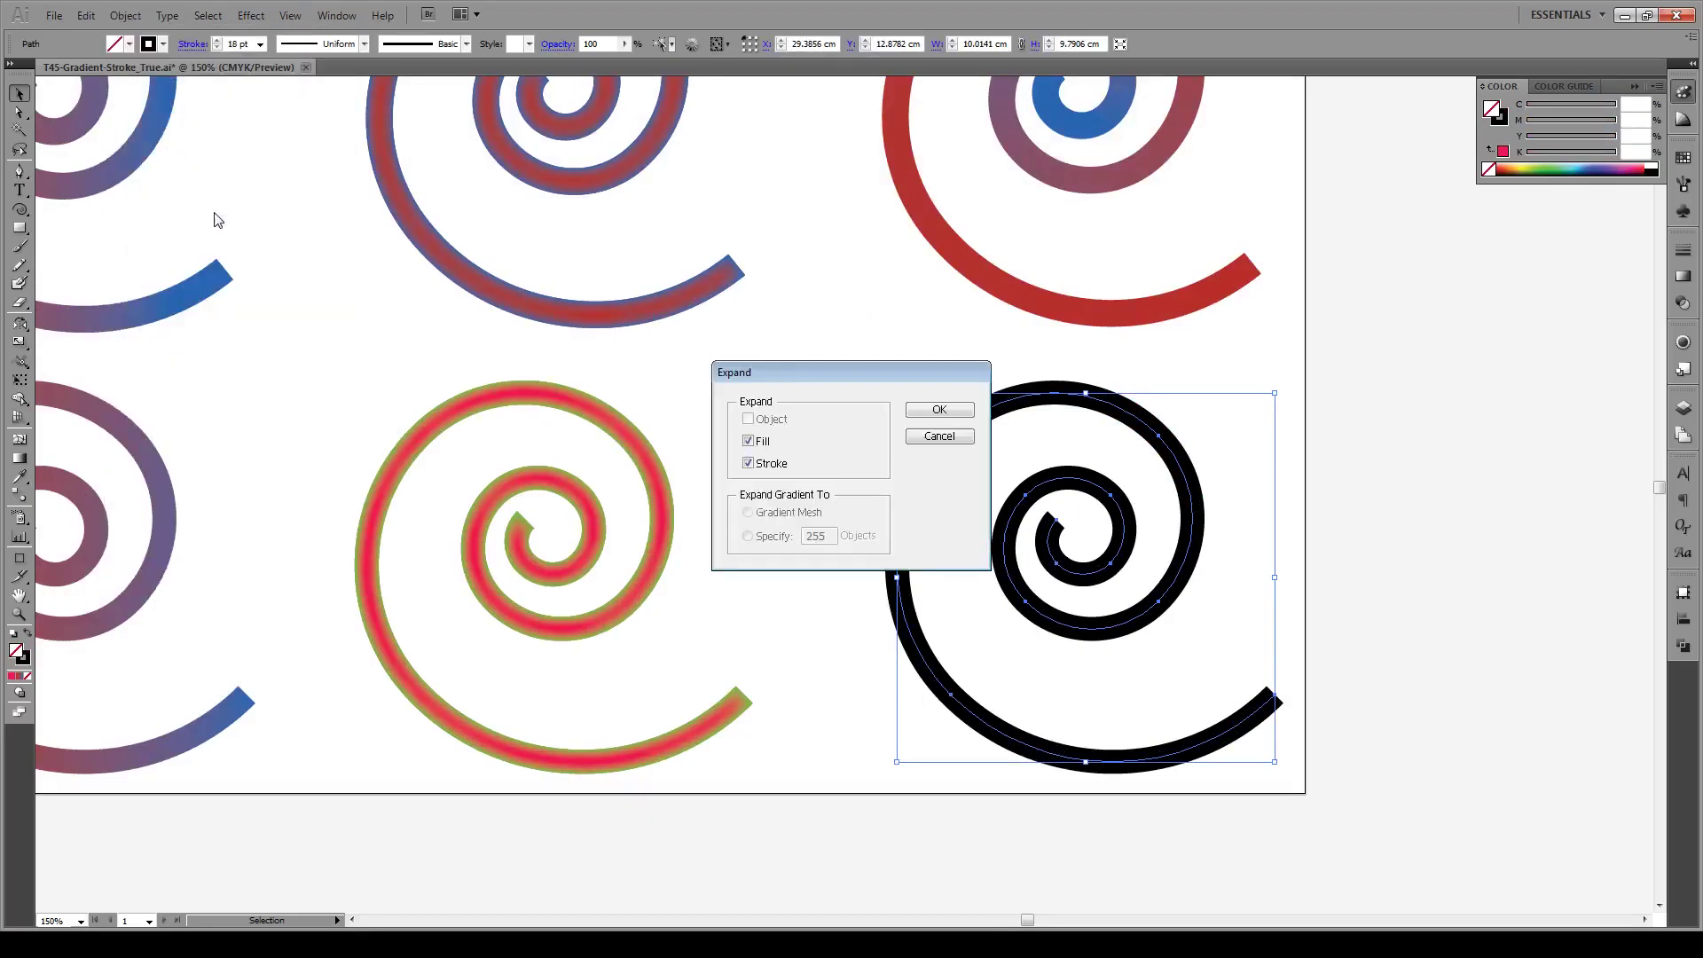
left_click(922, 410)
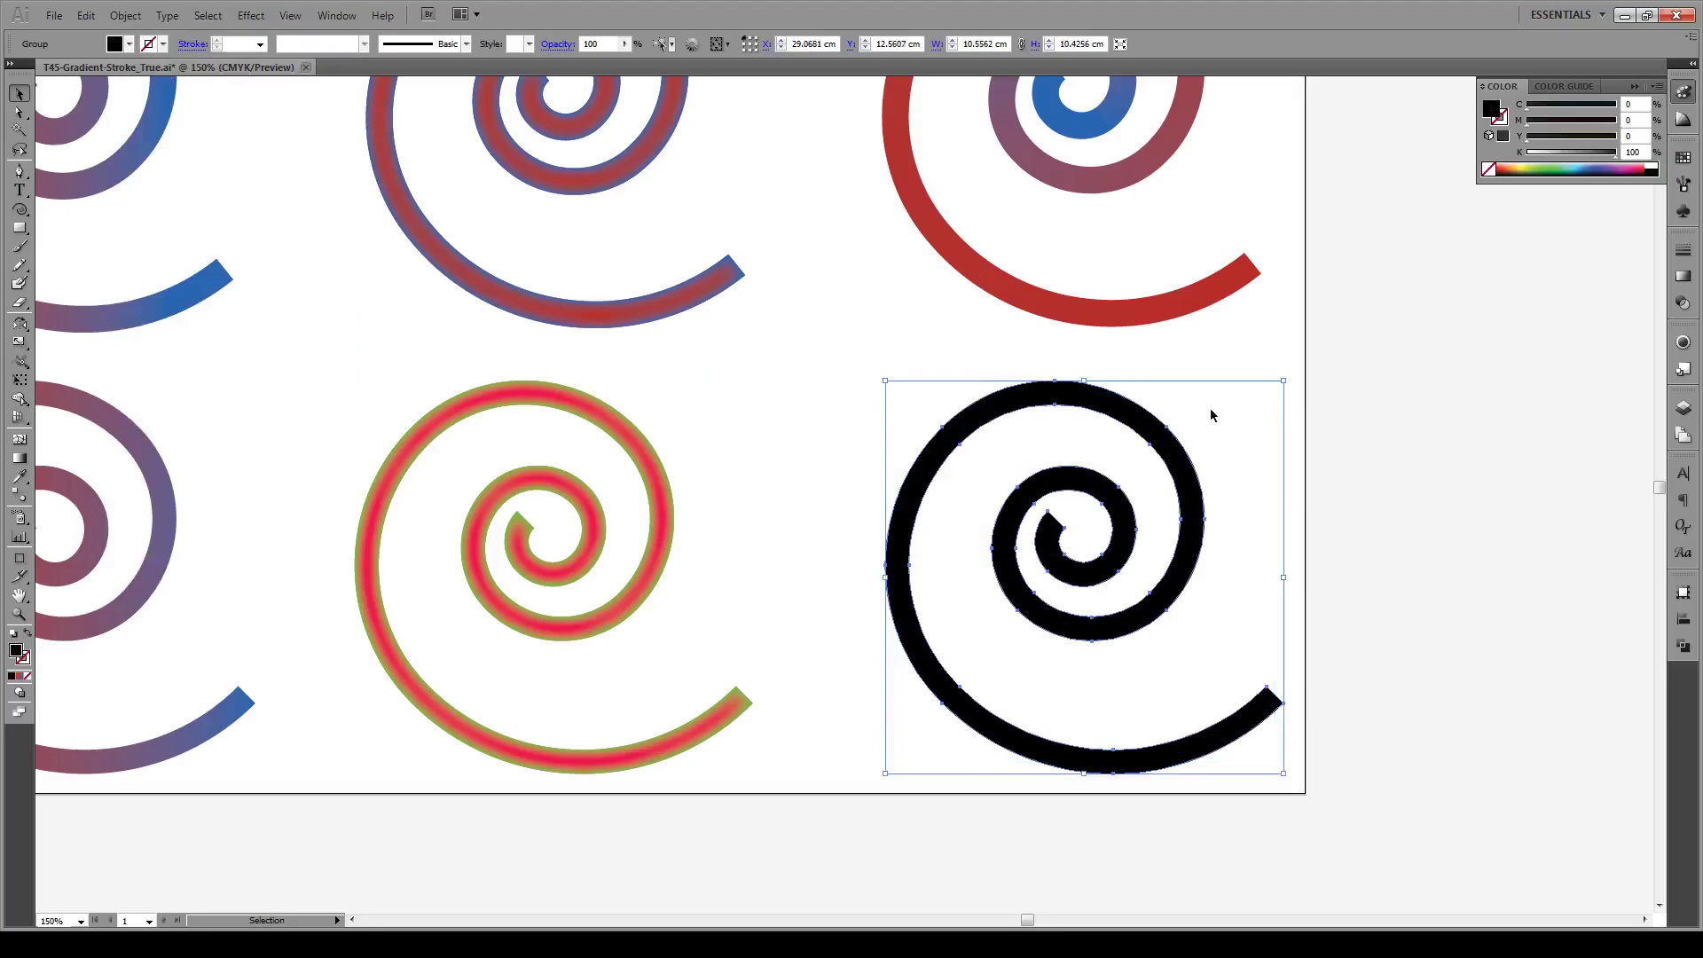
left_click(1297, 417)
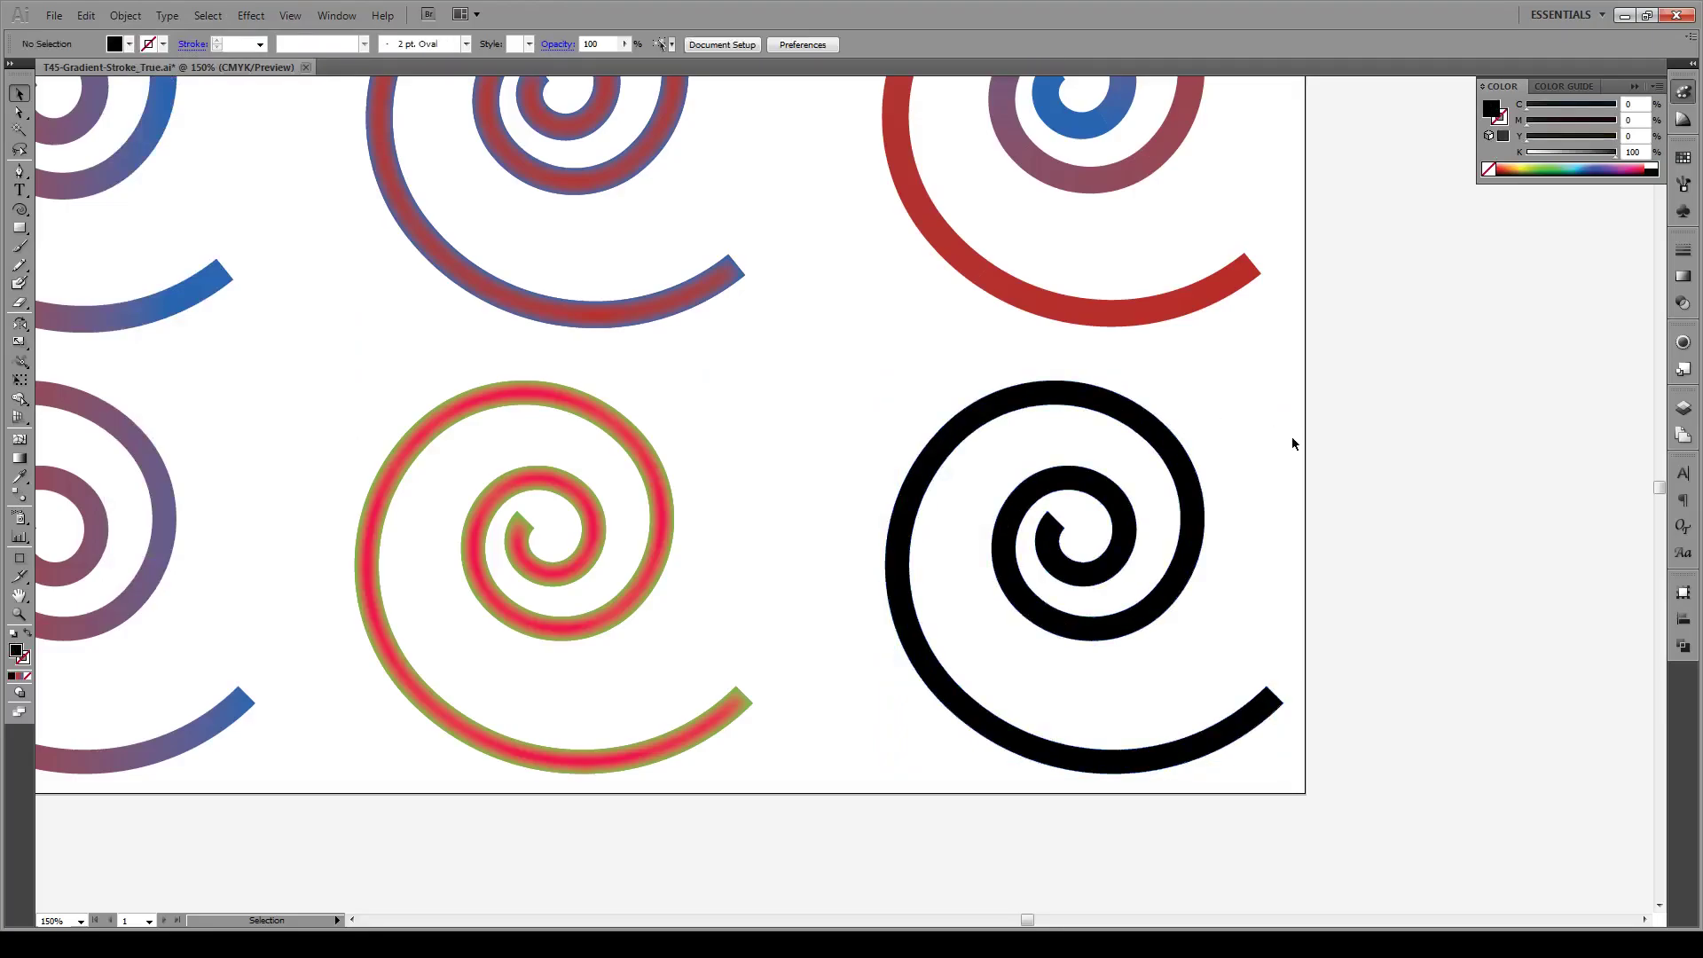
left_click(1183, 453)
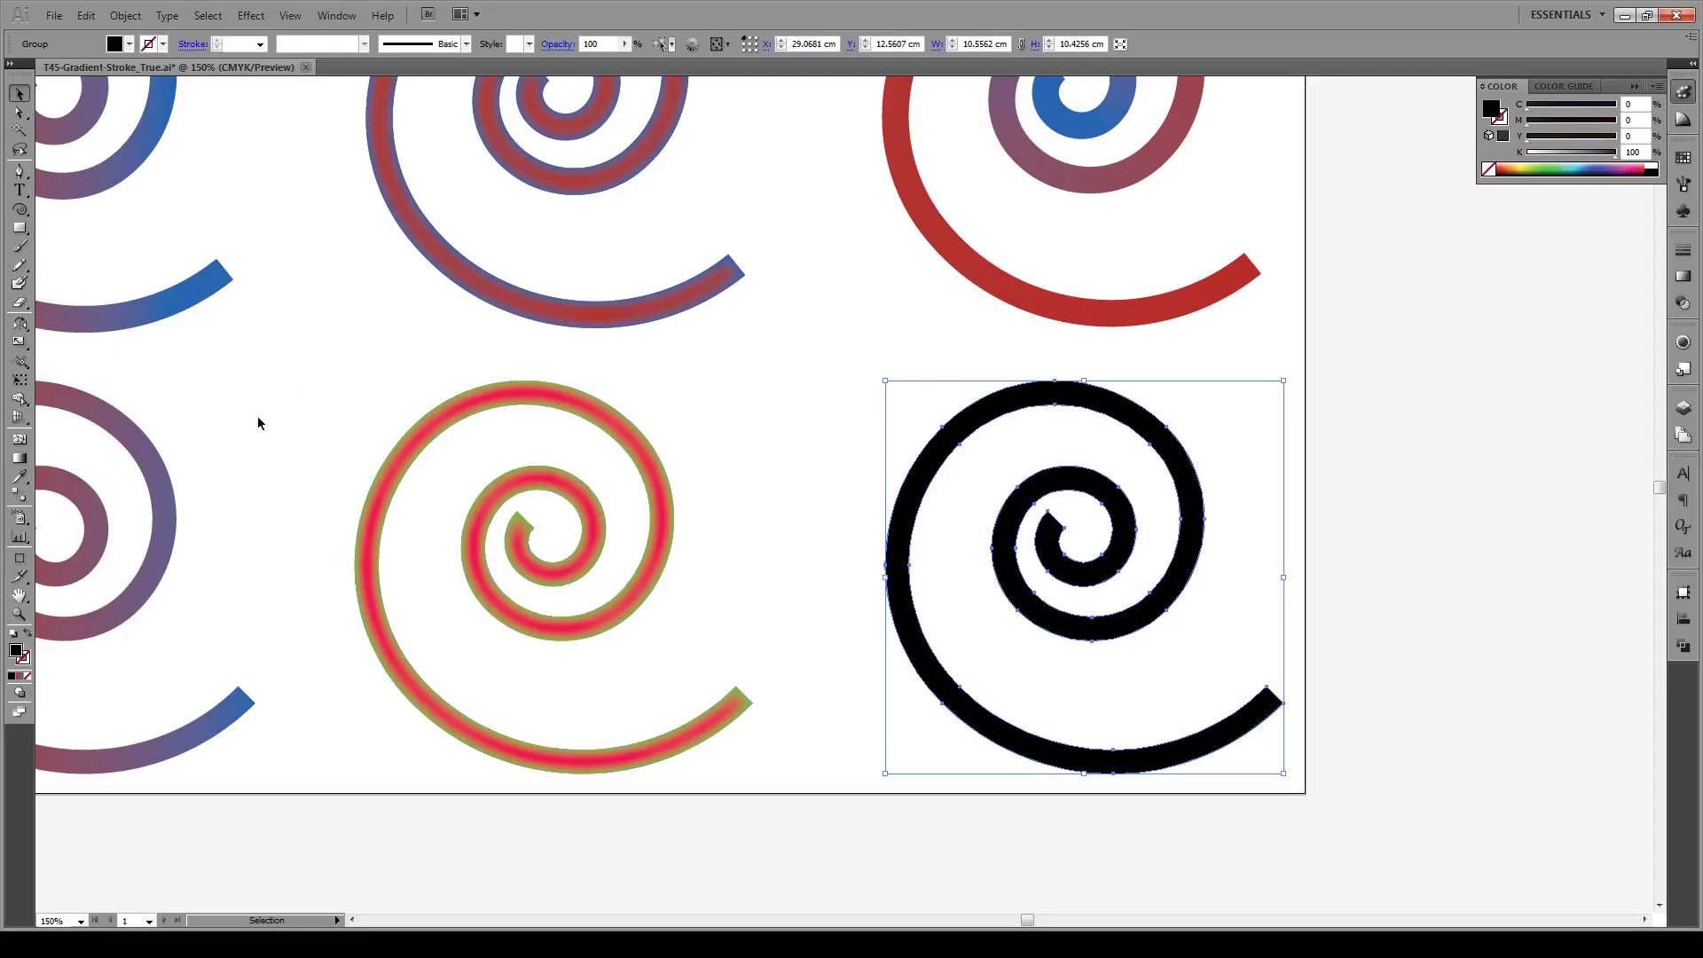
- Slice the bottom-right spiral's band with the Knife tool at six places across its arcs
left_click_drag(20, 306, 89, 347)
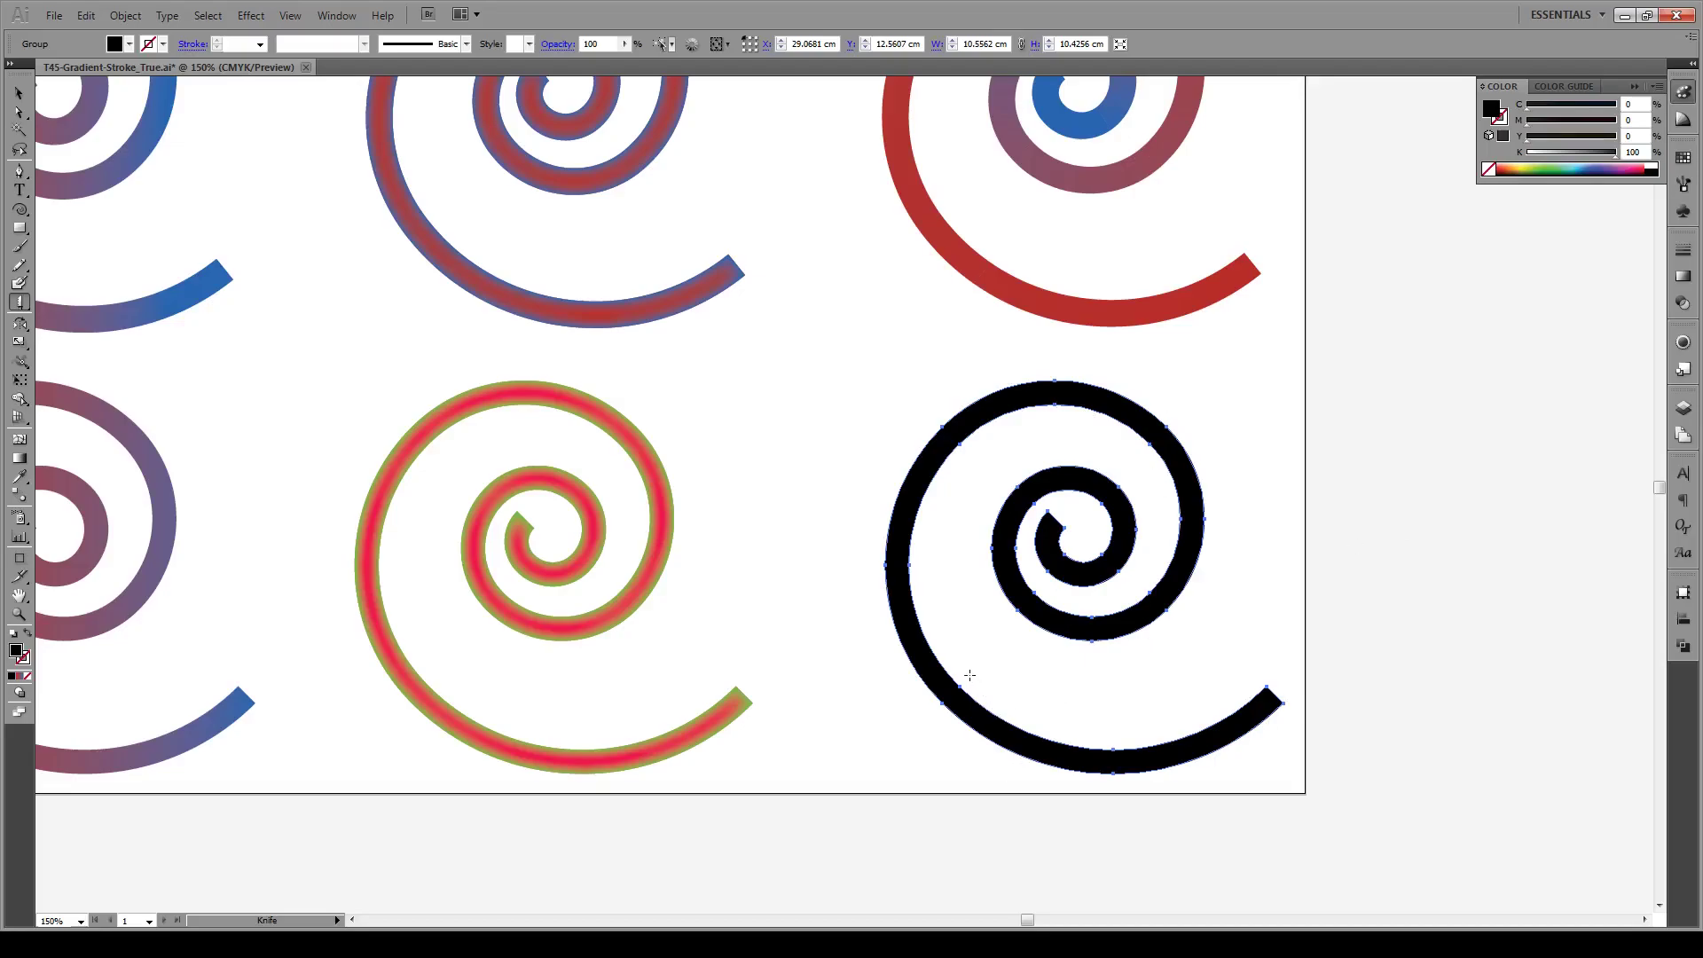
left_click_drag(973, 680, 946, 728)
left_click_drag(950, 399, 1002, 442)
left_click_drag(1144, 457, 1192, 432)
left_click_drag(1138, 599, 1160, 640)
left_click_drag(1008, 605, 1040, 587)
mouse_move(1021, 462)
left_mouse_down()
mouse_move(1051, 505)
mouse_move(1151, 514)
mouse_move(1139, 528)
left_mouse_up()
left_click_drag(1101, 578, 1106, 589)
- Ungroup the cut spiral and test-move the bottom piece, then undo the move
key("v")
left_click(940, 532)
left_click(941, 466)
right_click(940, 467)
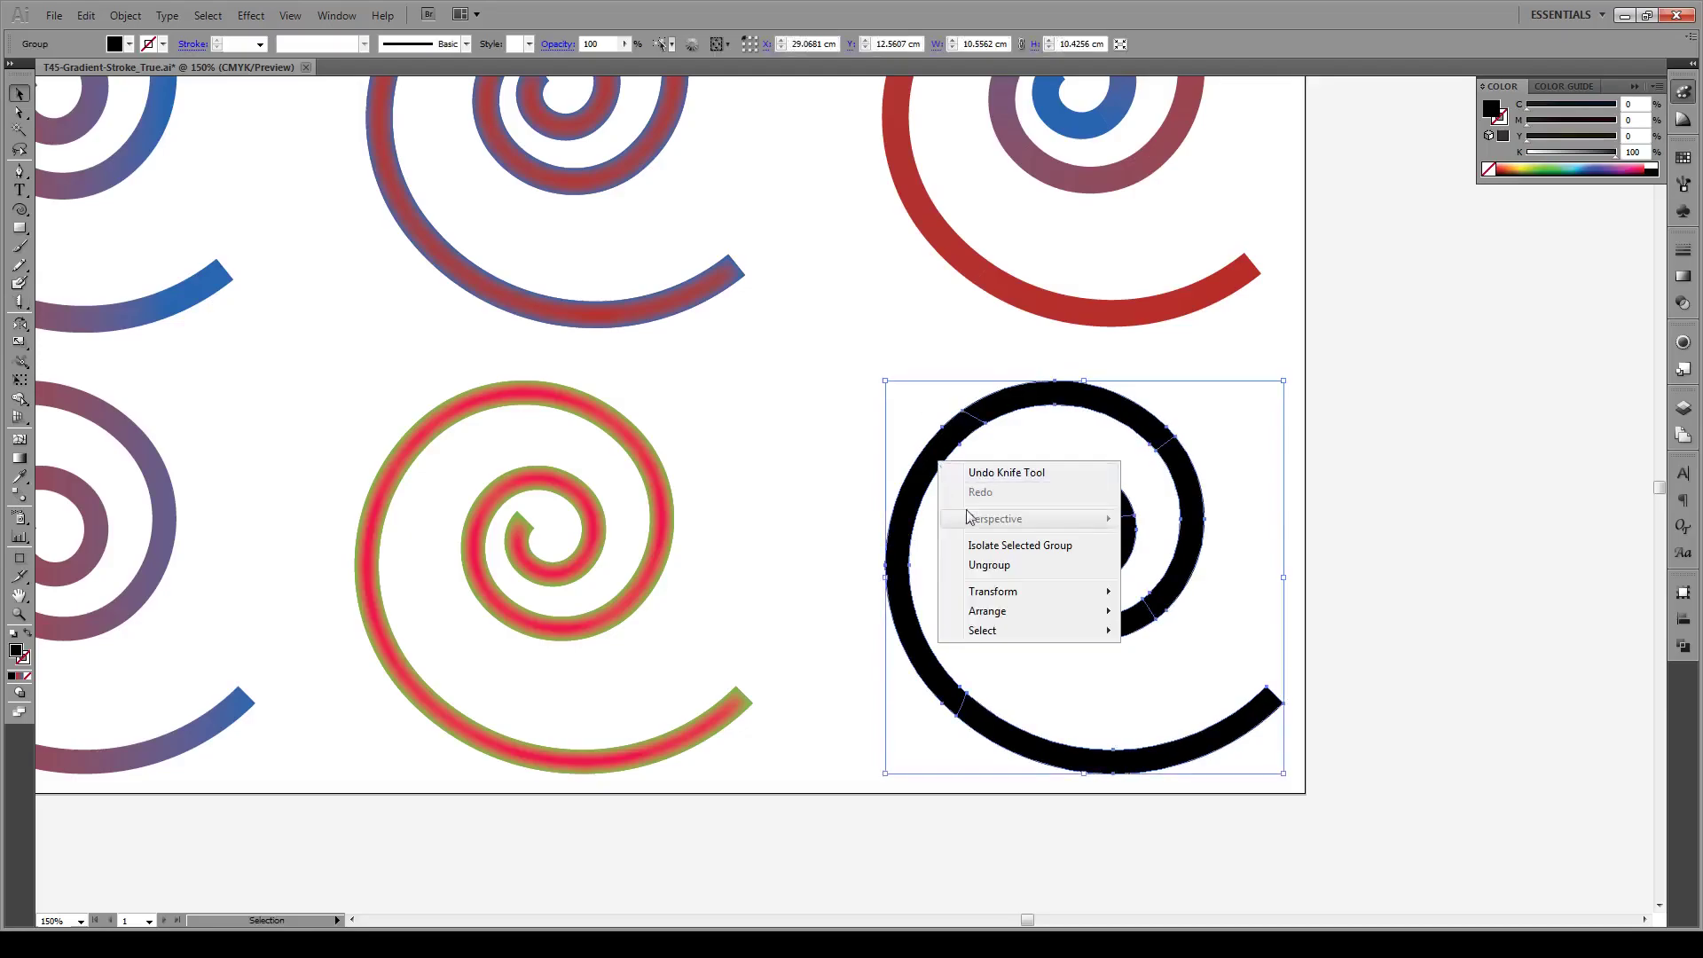
left_click(1020, 565)
left_click(1079, 722)
left_click(1064, 759)
left_click_drag(1064, 759, 1117, 715)
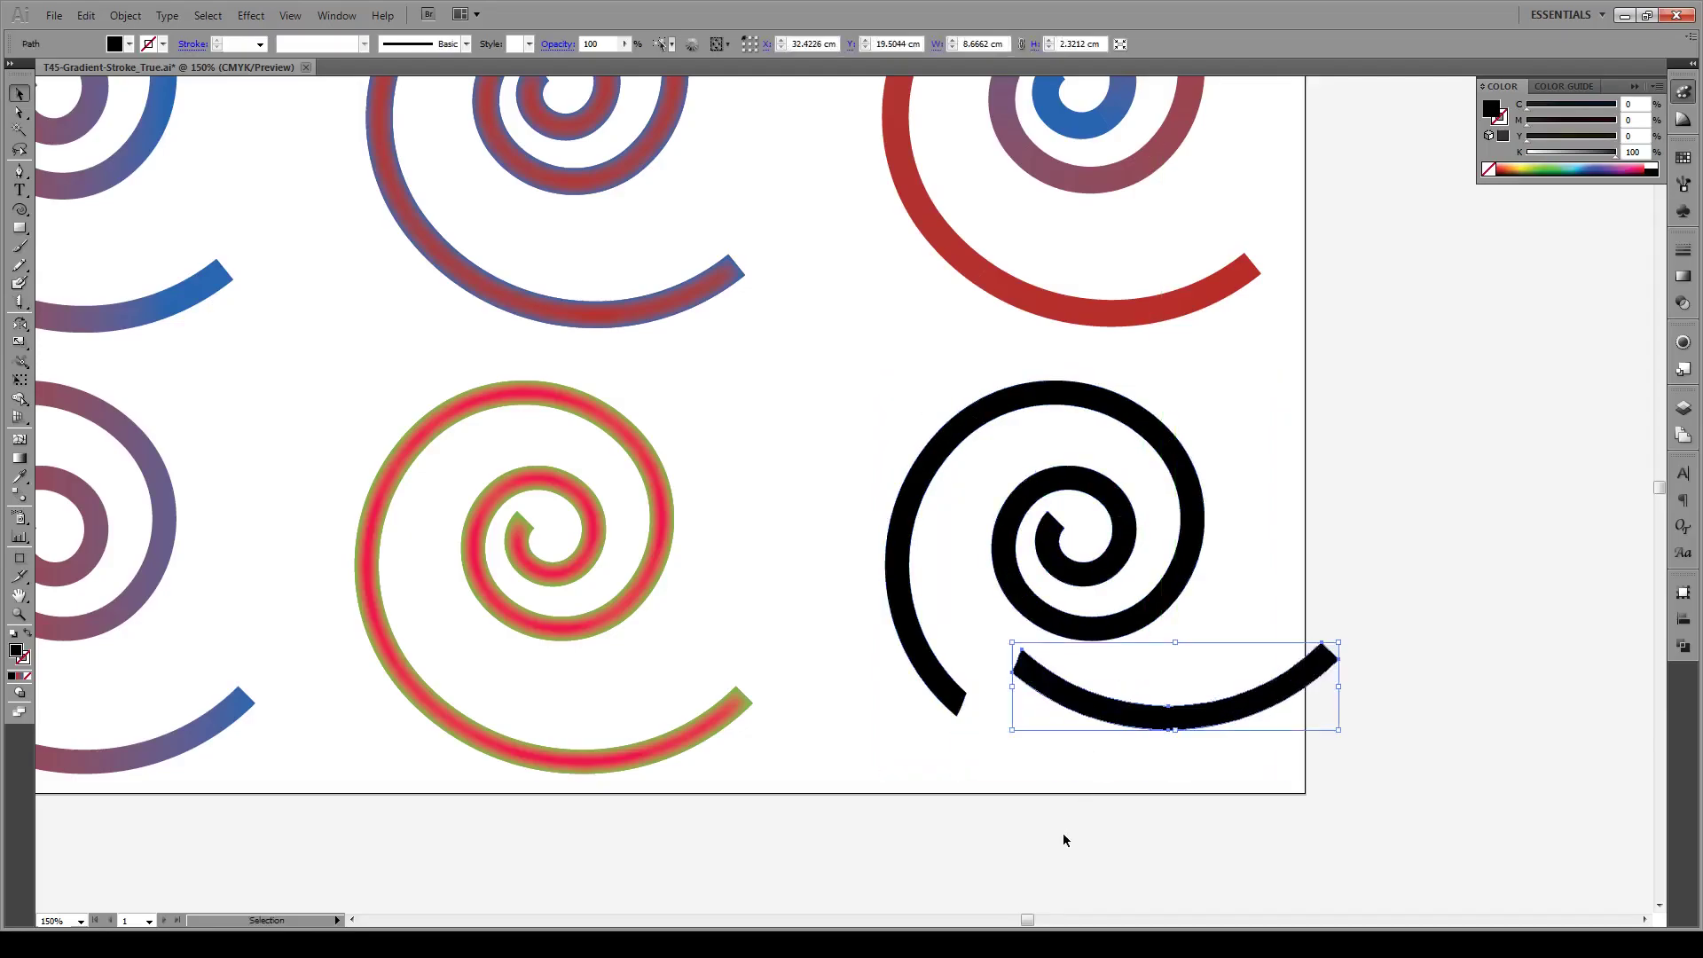
left_click(1064, 836)
key("ctrl+z")
left_click(1237, 448)
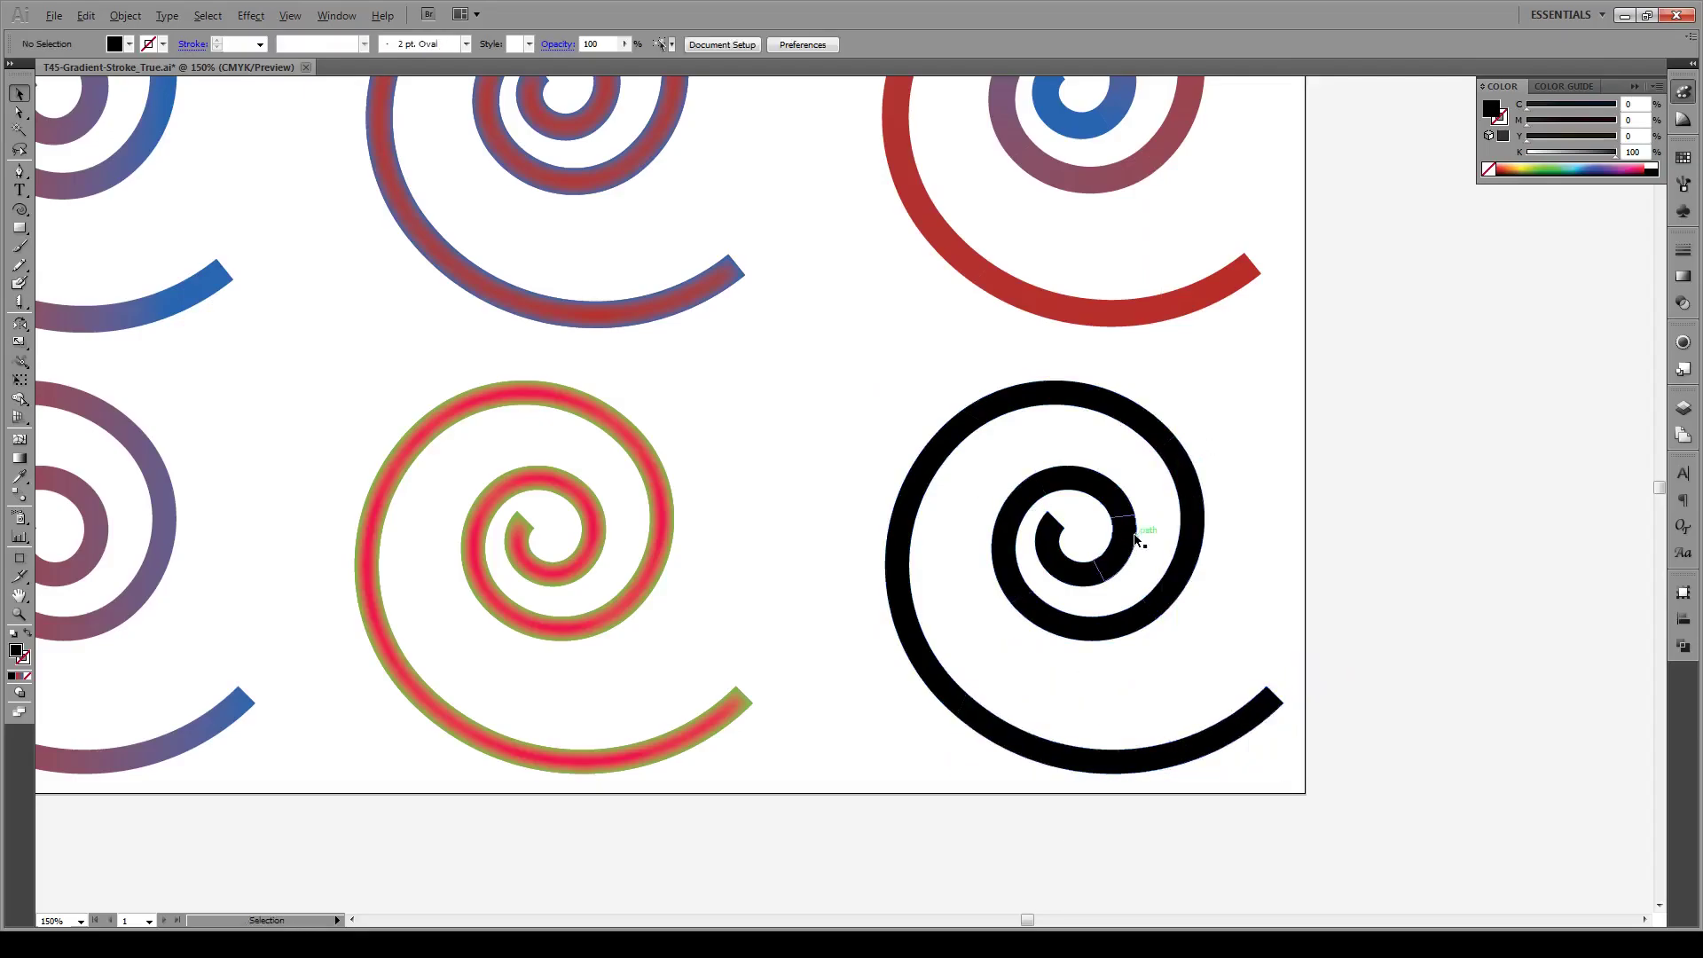
- Zoom out to the whole artboard and select the top red-to-blue gradient rectangle
key("ctrl+minus")
key("ctrl+minus")
scroll(970, 479, "up", 1, "alt")
scroll(969, 479, "up", 3)
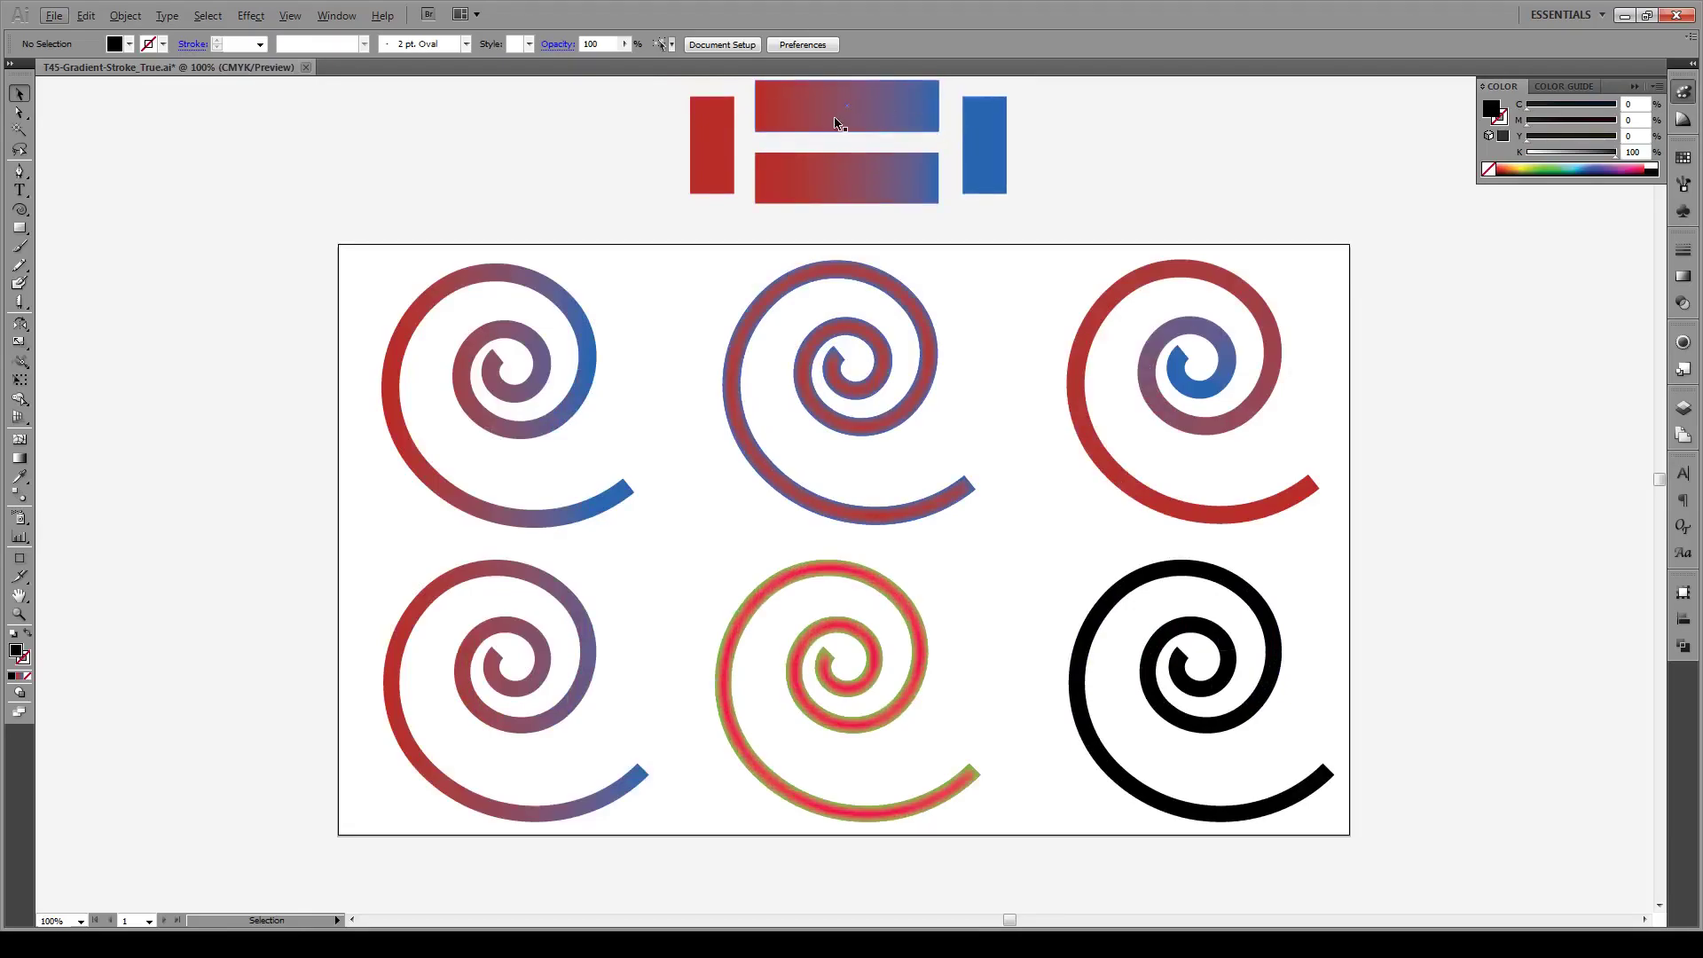
left_click(866, 107)
- Move the gradient rectangle beside the artboard and add a colour stop at 12.5%
left_click_drag(869, 108, 1484, 667)
scroll(1394, 665, "down", 2)
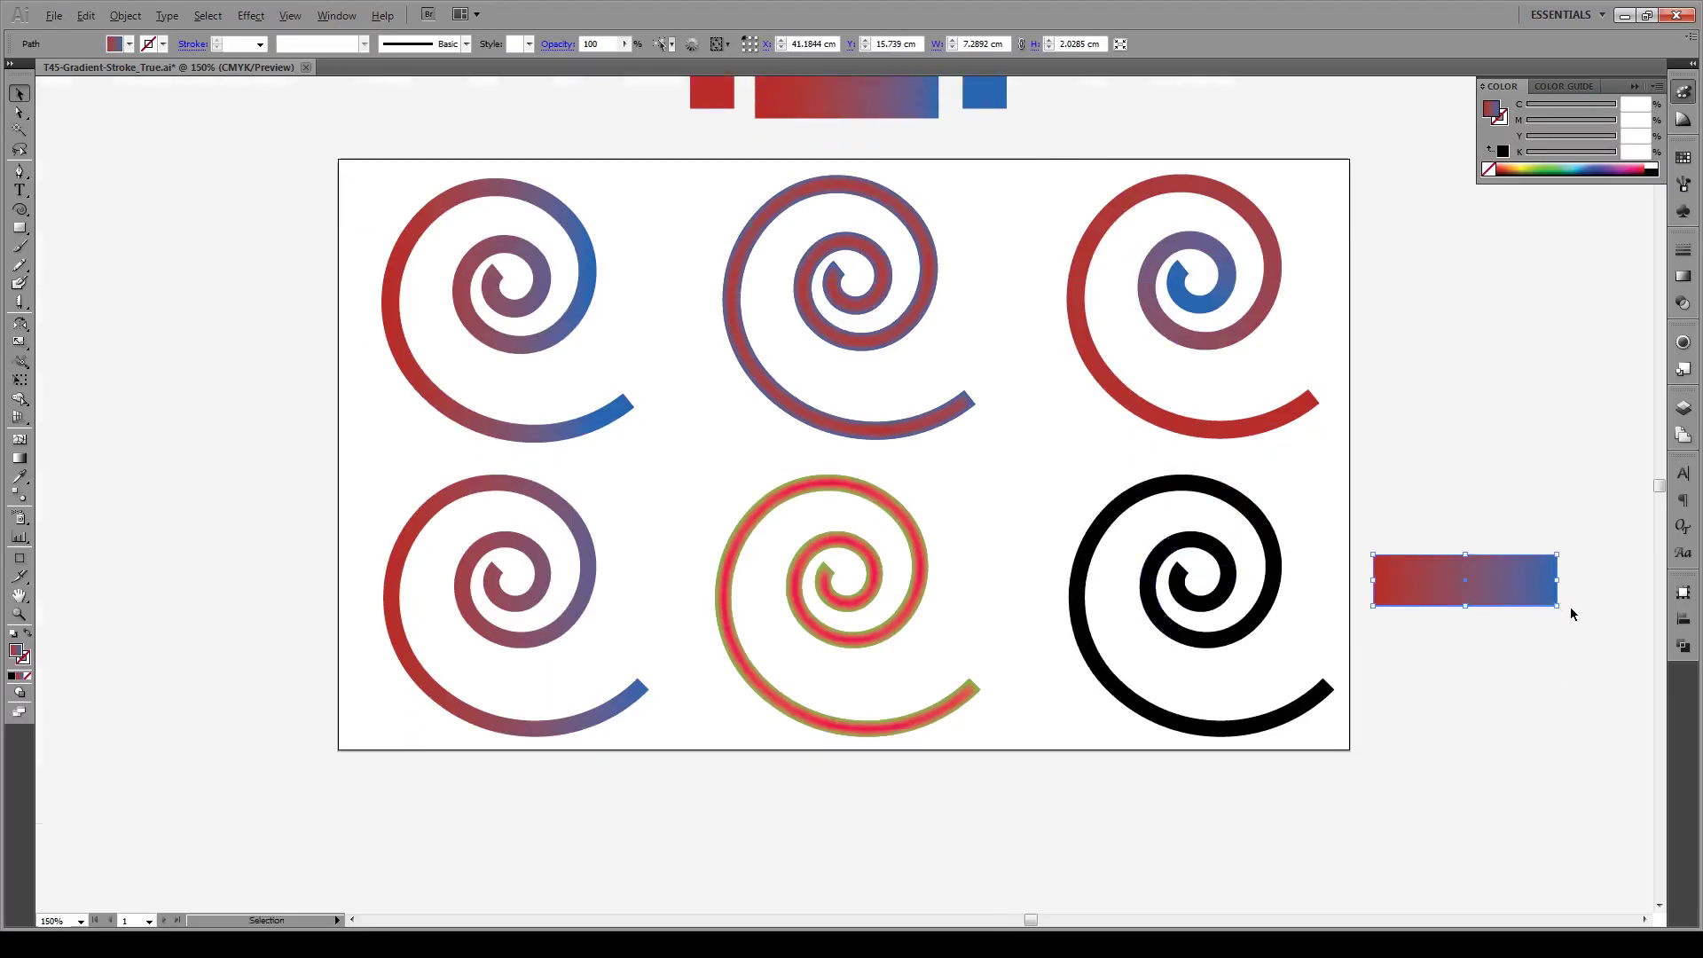
scroll(1566, 606, "up", 1)
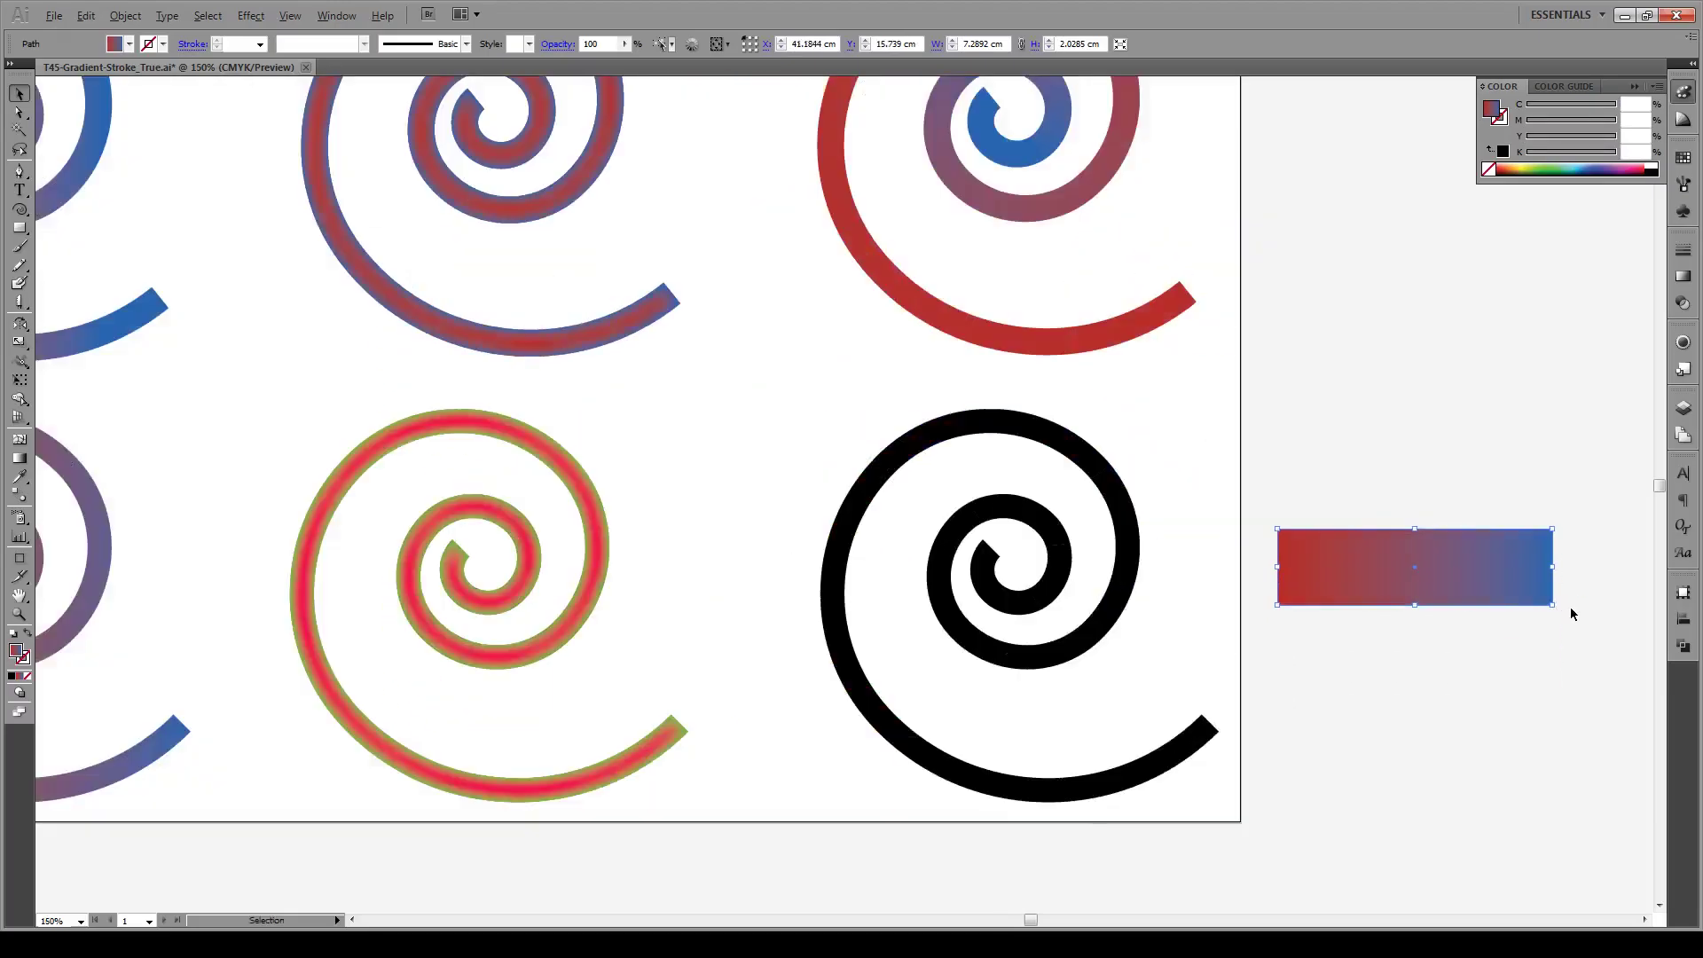
left_click(1685, 278)
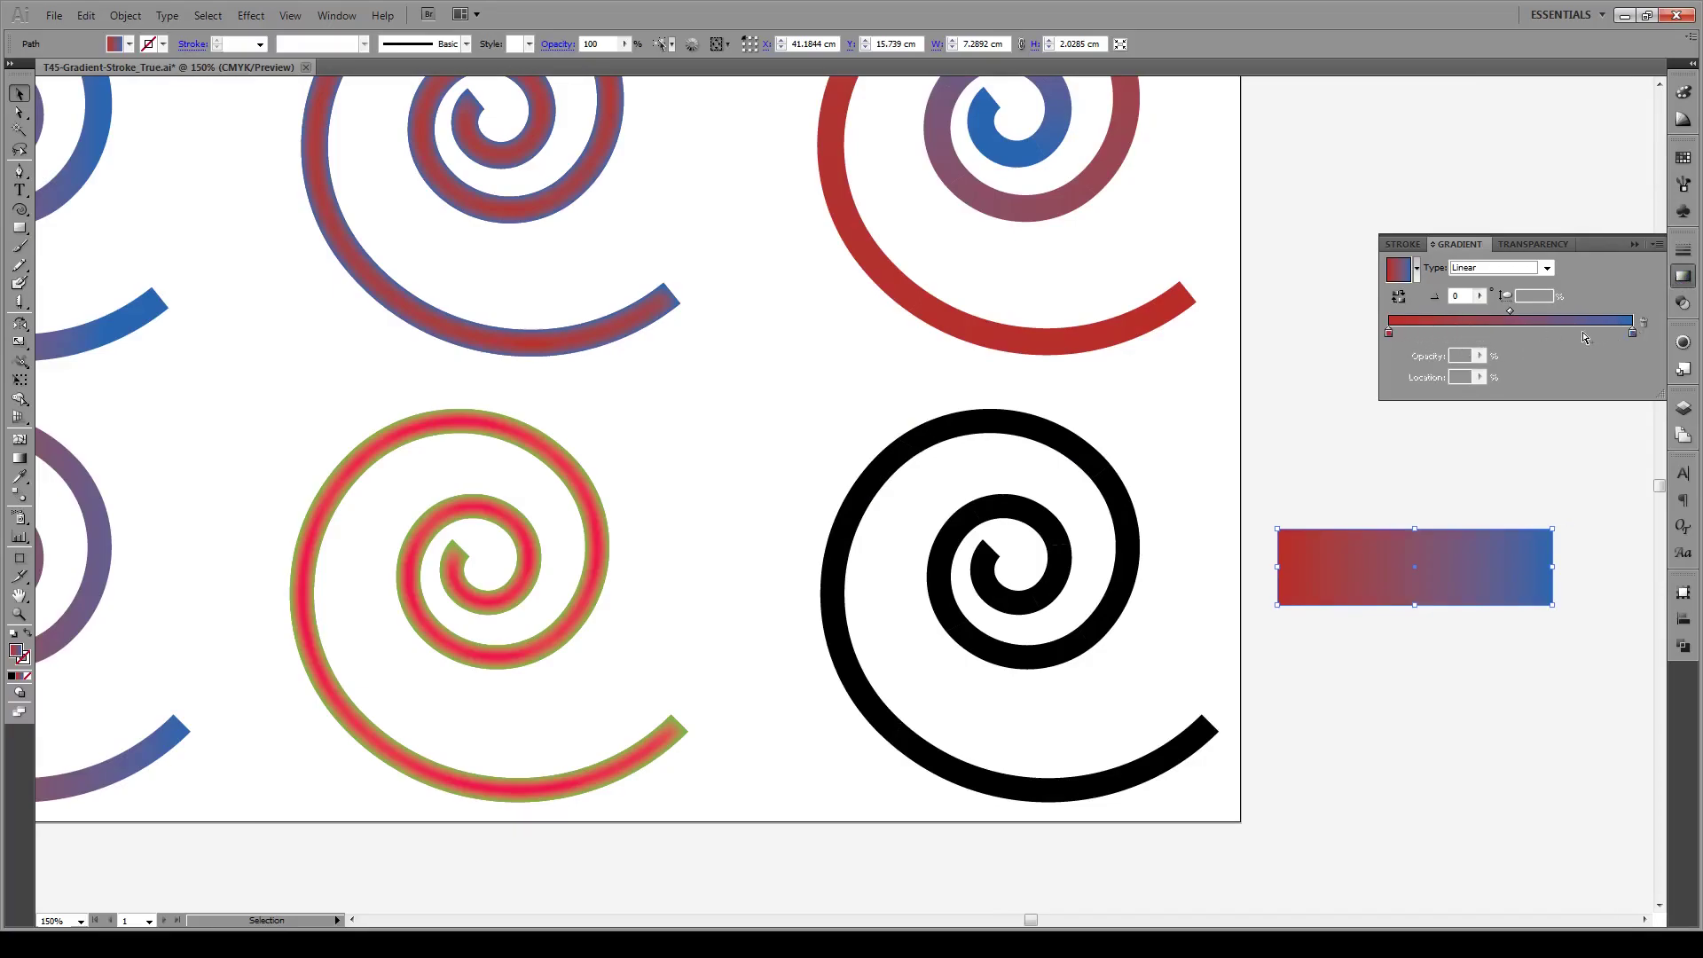
left_click(1415, 334)
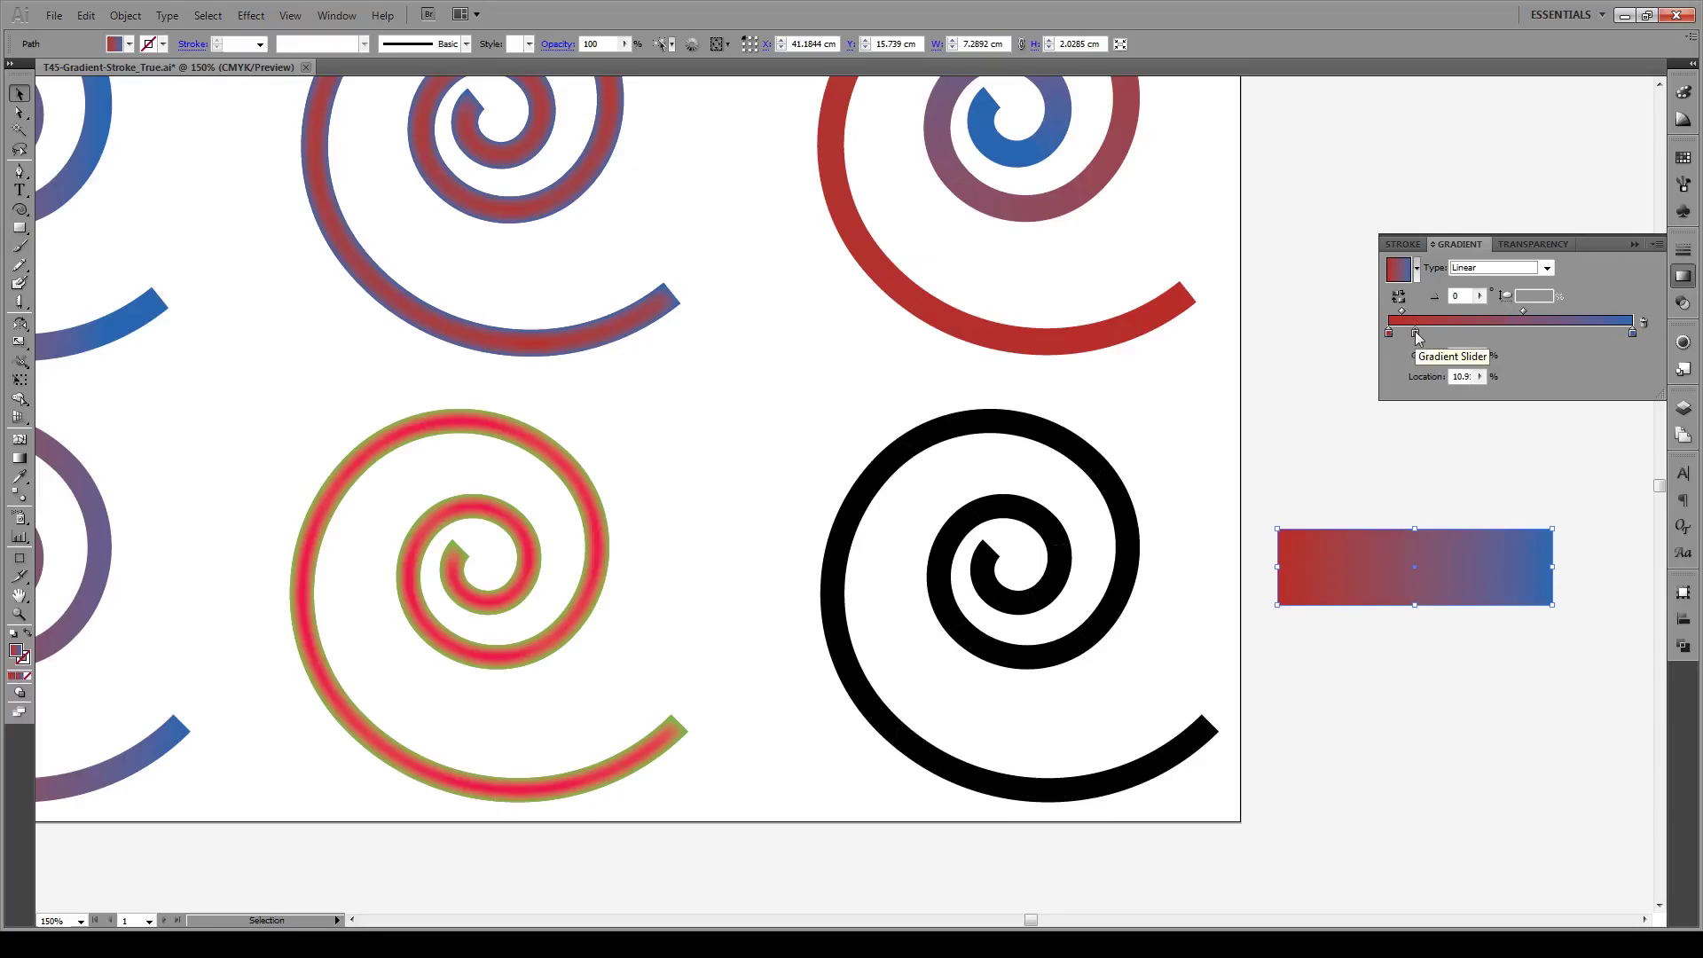
double_click(1455, 376)
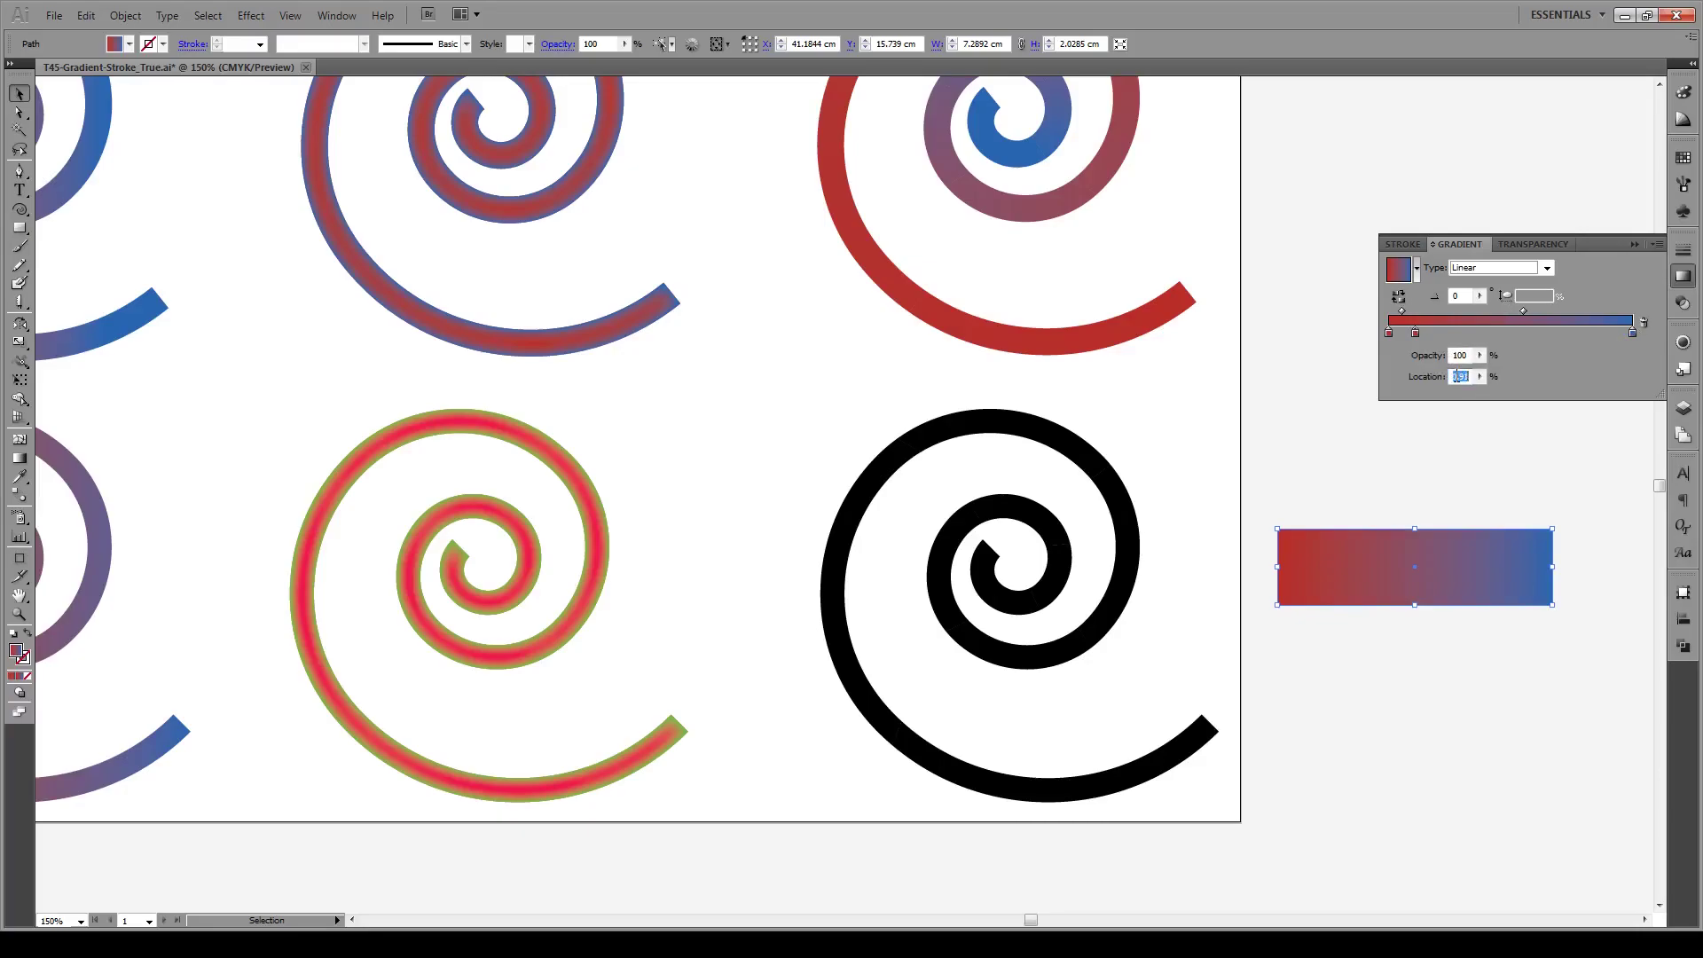
type("12.5")
key("Return")
left_click(1506, 372)
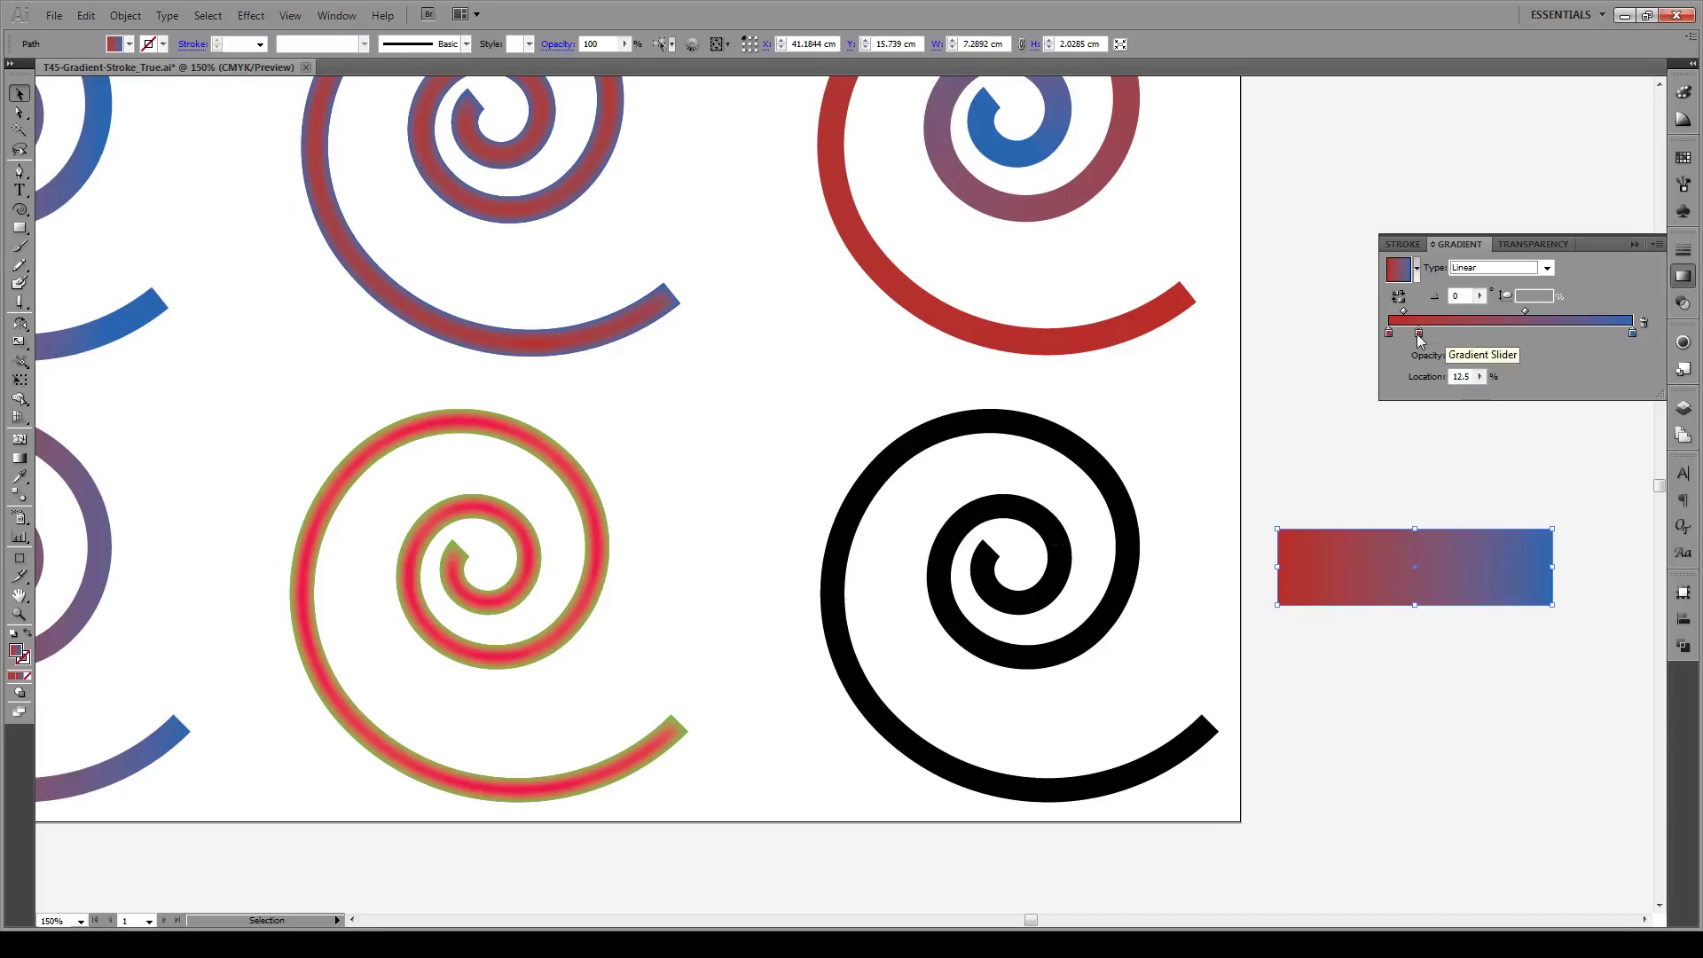
- Add gradient stops around 25% and 37.5%, dragging off one extra stop
left_click(1444, 334)
double_click(1461, 376)
type("50")
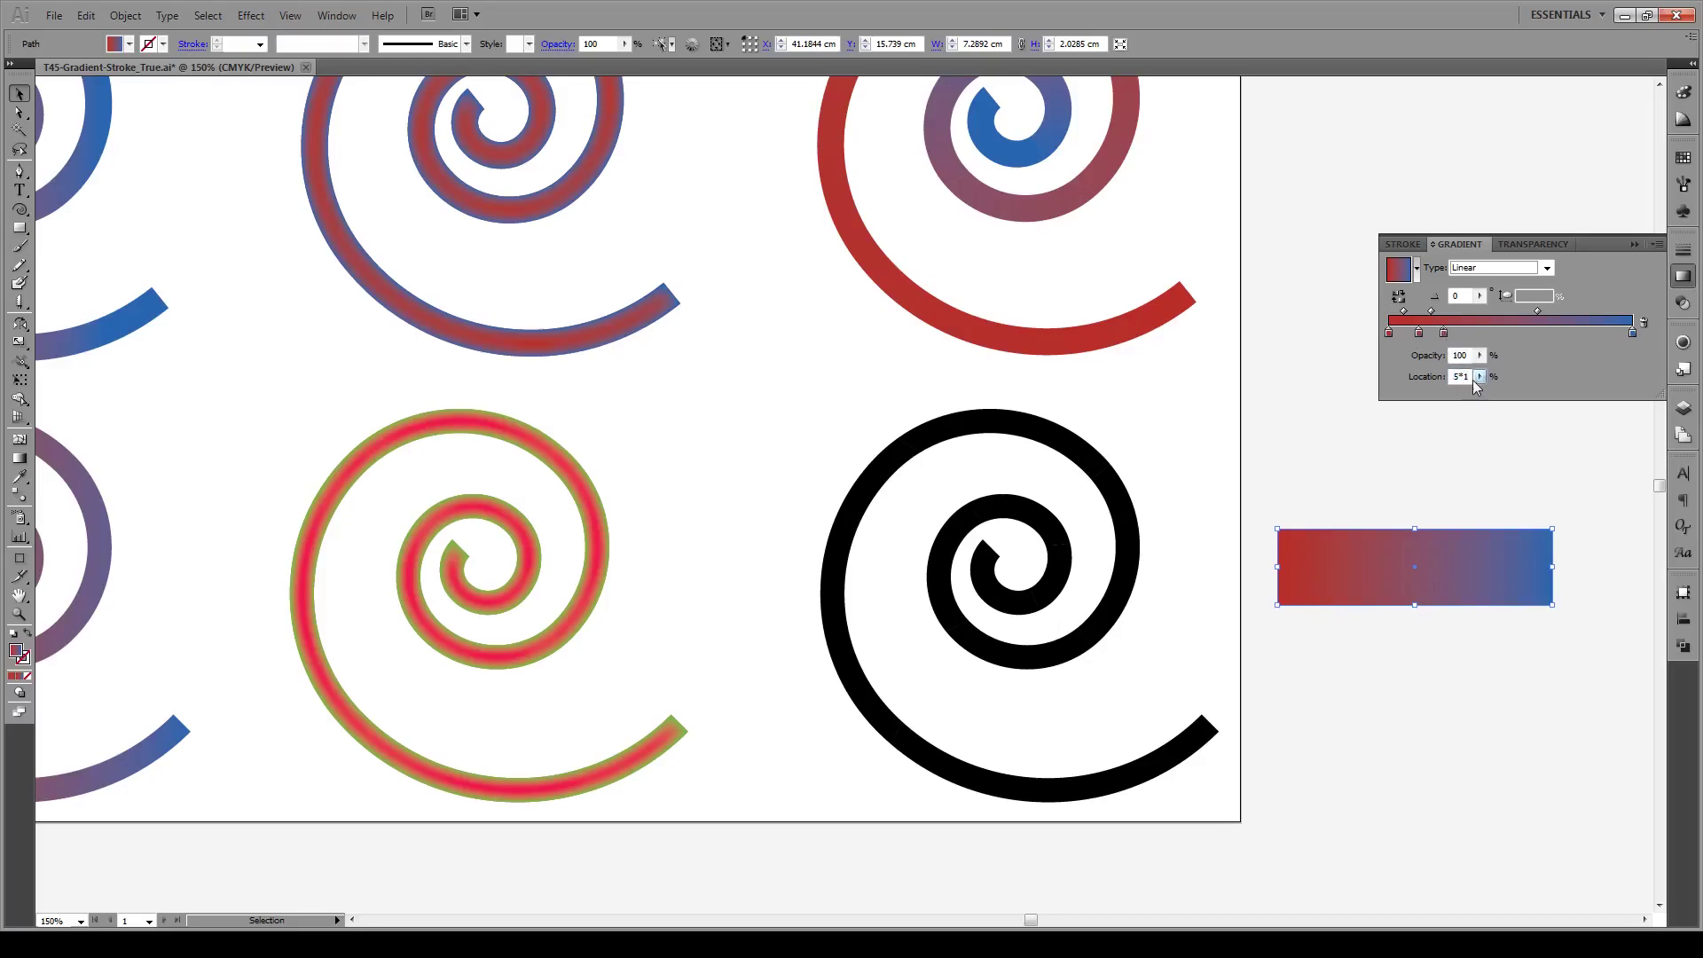
left_click(1536, 333)
left_click_drag(1537, 337, 1513, 365)
left_click(1449, 334)
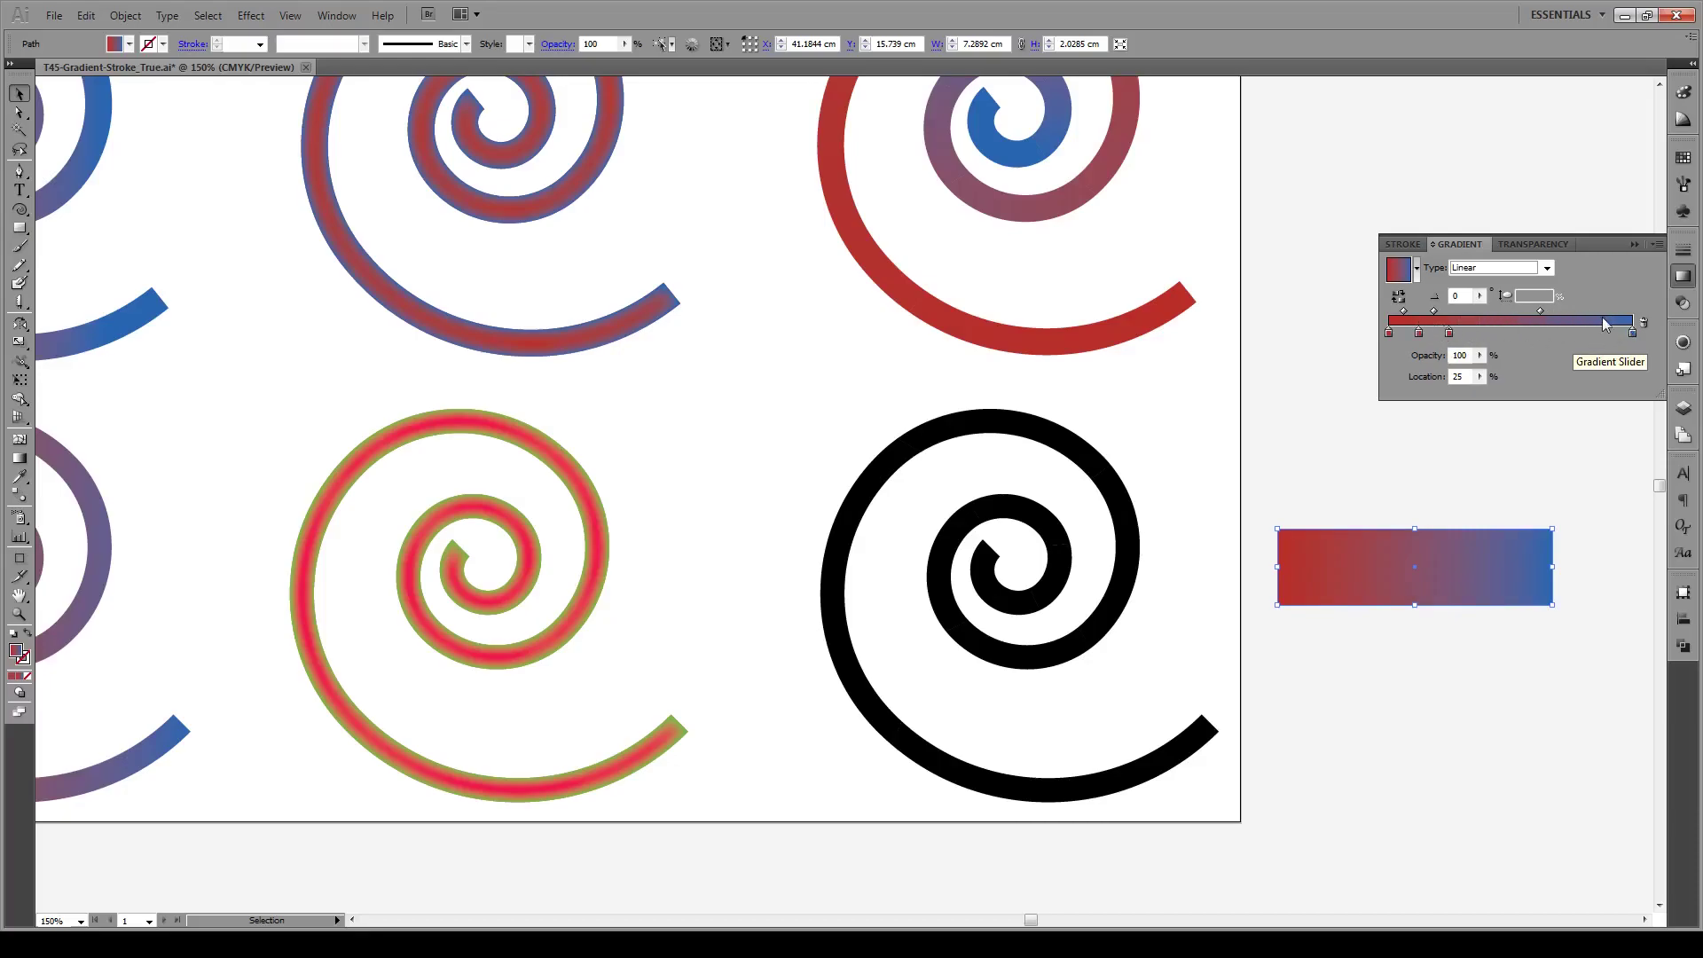
left_click(1475, 334)
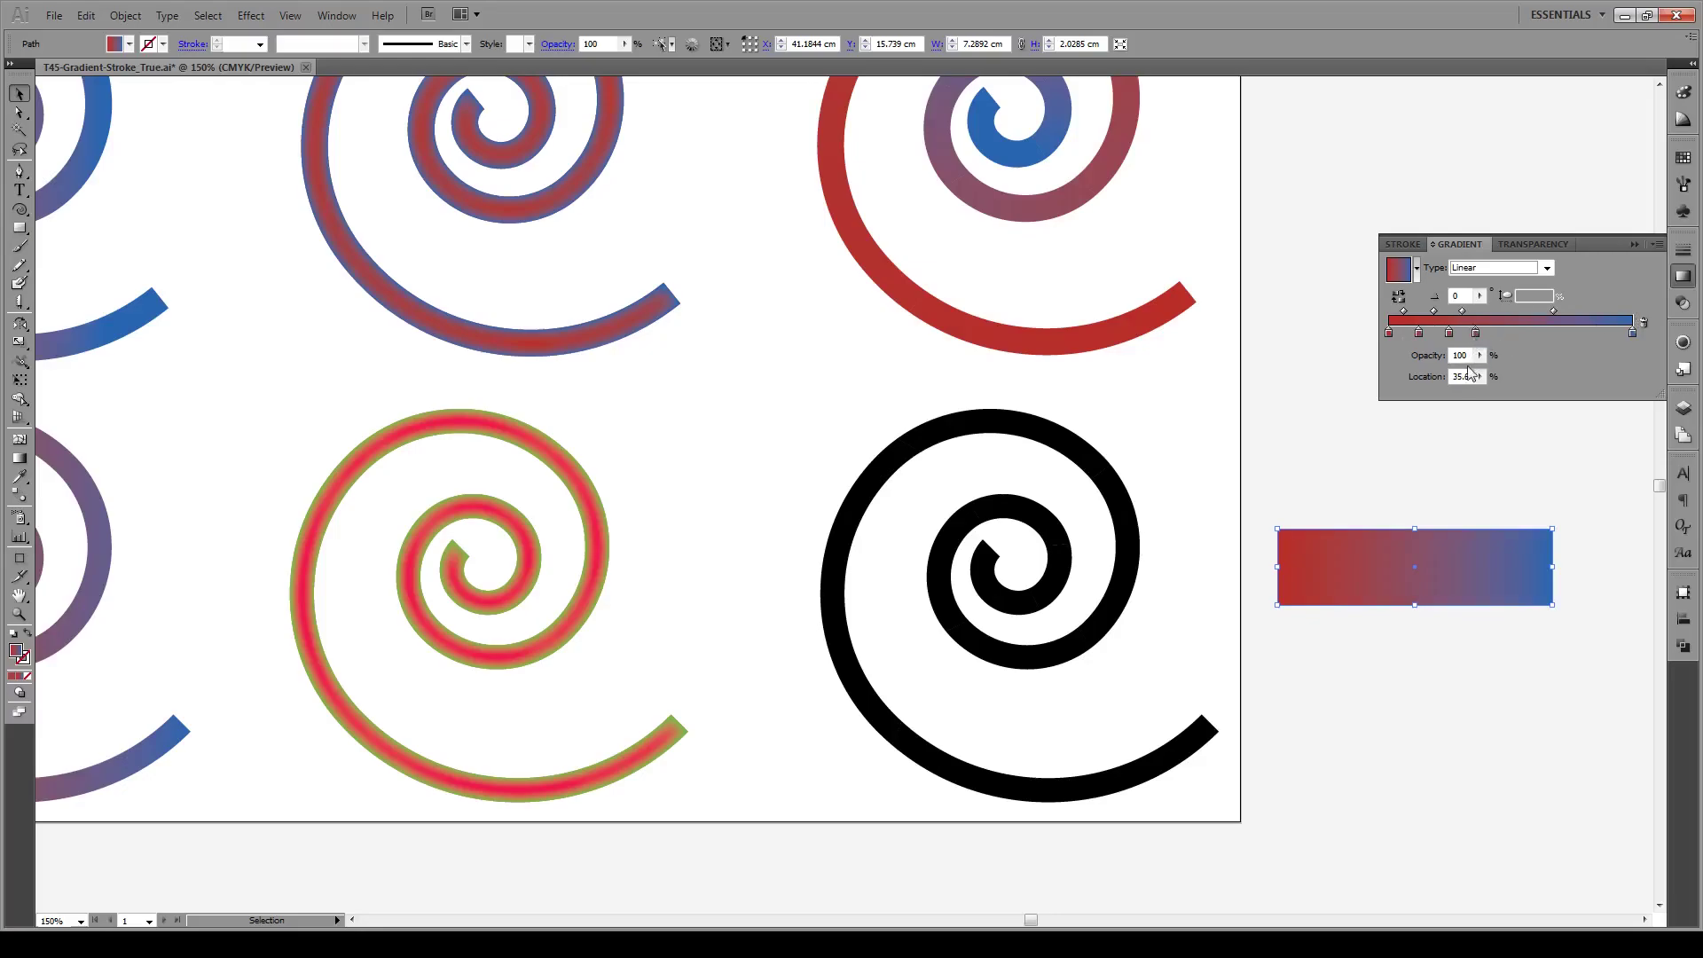
double_click(1459, 376)
type("51")
key("Return")
- Add colour stops at 50% and 62.5% along the gradient
left_click(1506, 334)
double_click(1463, 376)
type("50")
key("Return")
left_click(1548, 334)
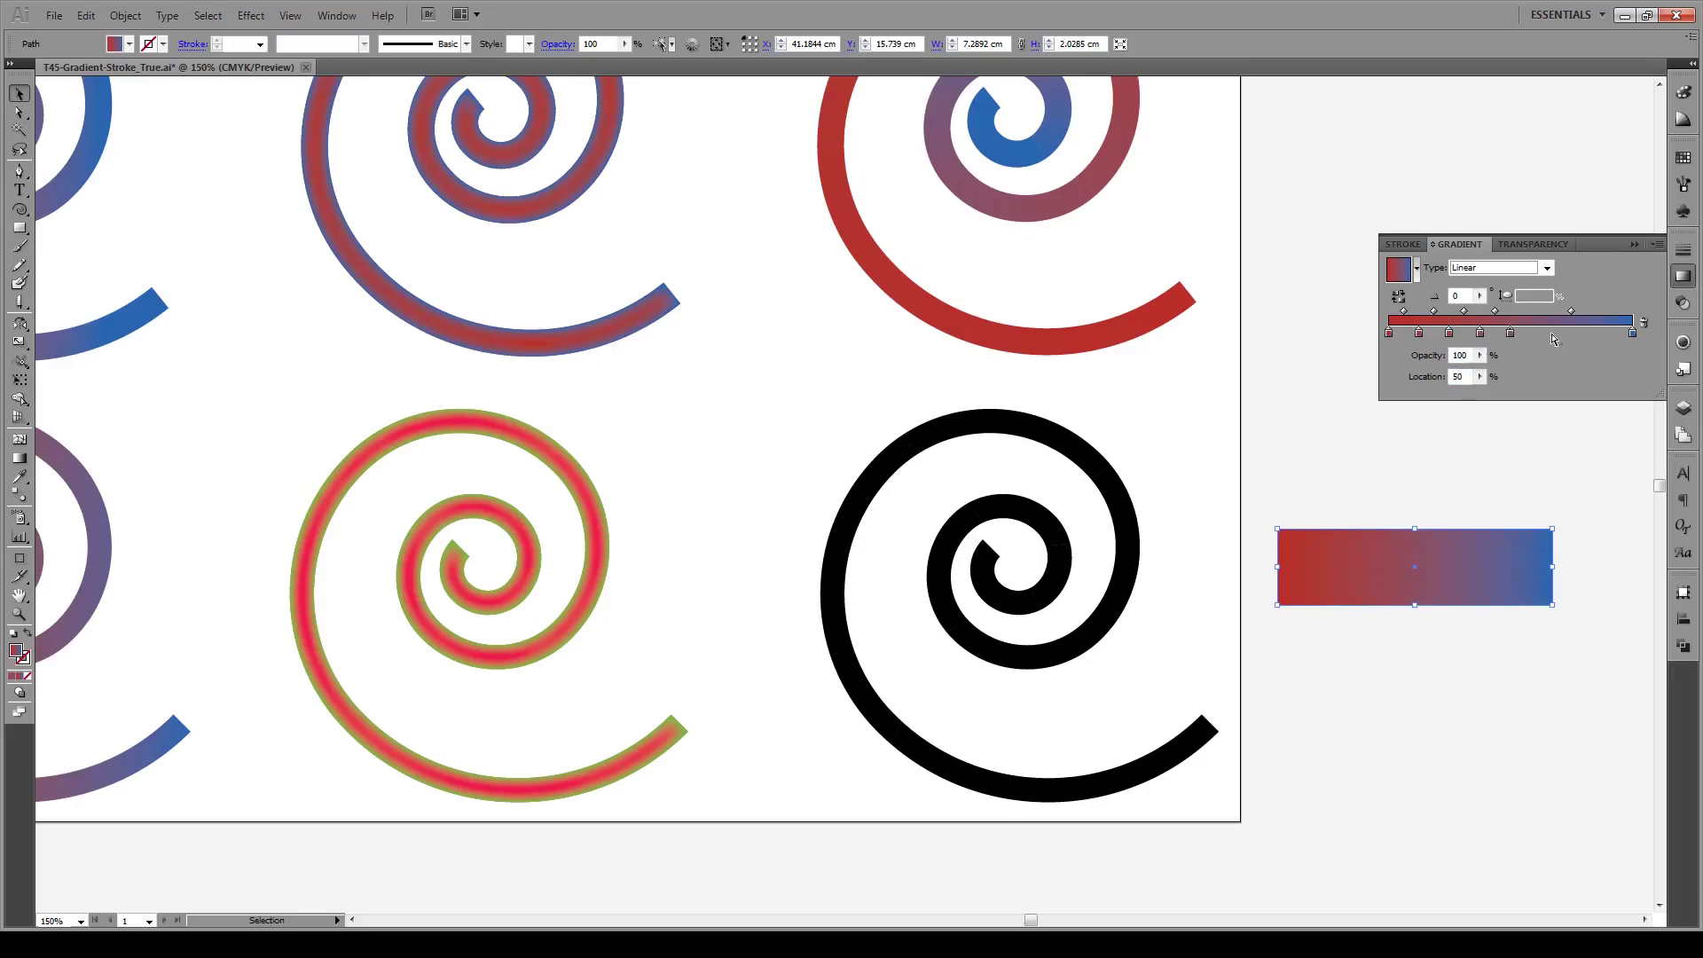
double_click(1462, 376)
type("62.5")
key("Return")
- Add two more stops toward the right end, finishing with one at 87.5%
left_click(1541, 334)
double_click(1463, 377)
type("12.5")
key("Return")
left_click(1597, 334)
double_click(1463, 376)
type("50")
key("Return")
- Copy the gradient rectangle's fill onto the black spiral's tail piece with the Eyedropper
left_click(1189, 752)
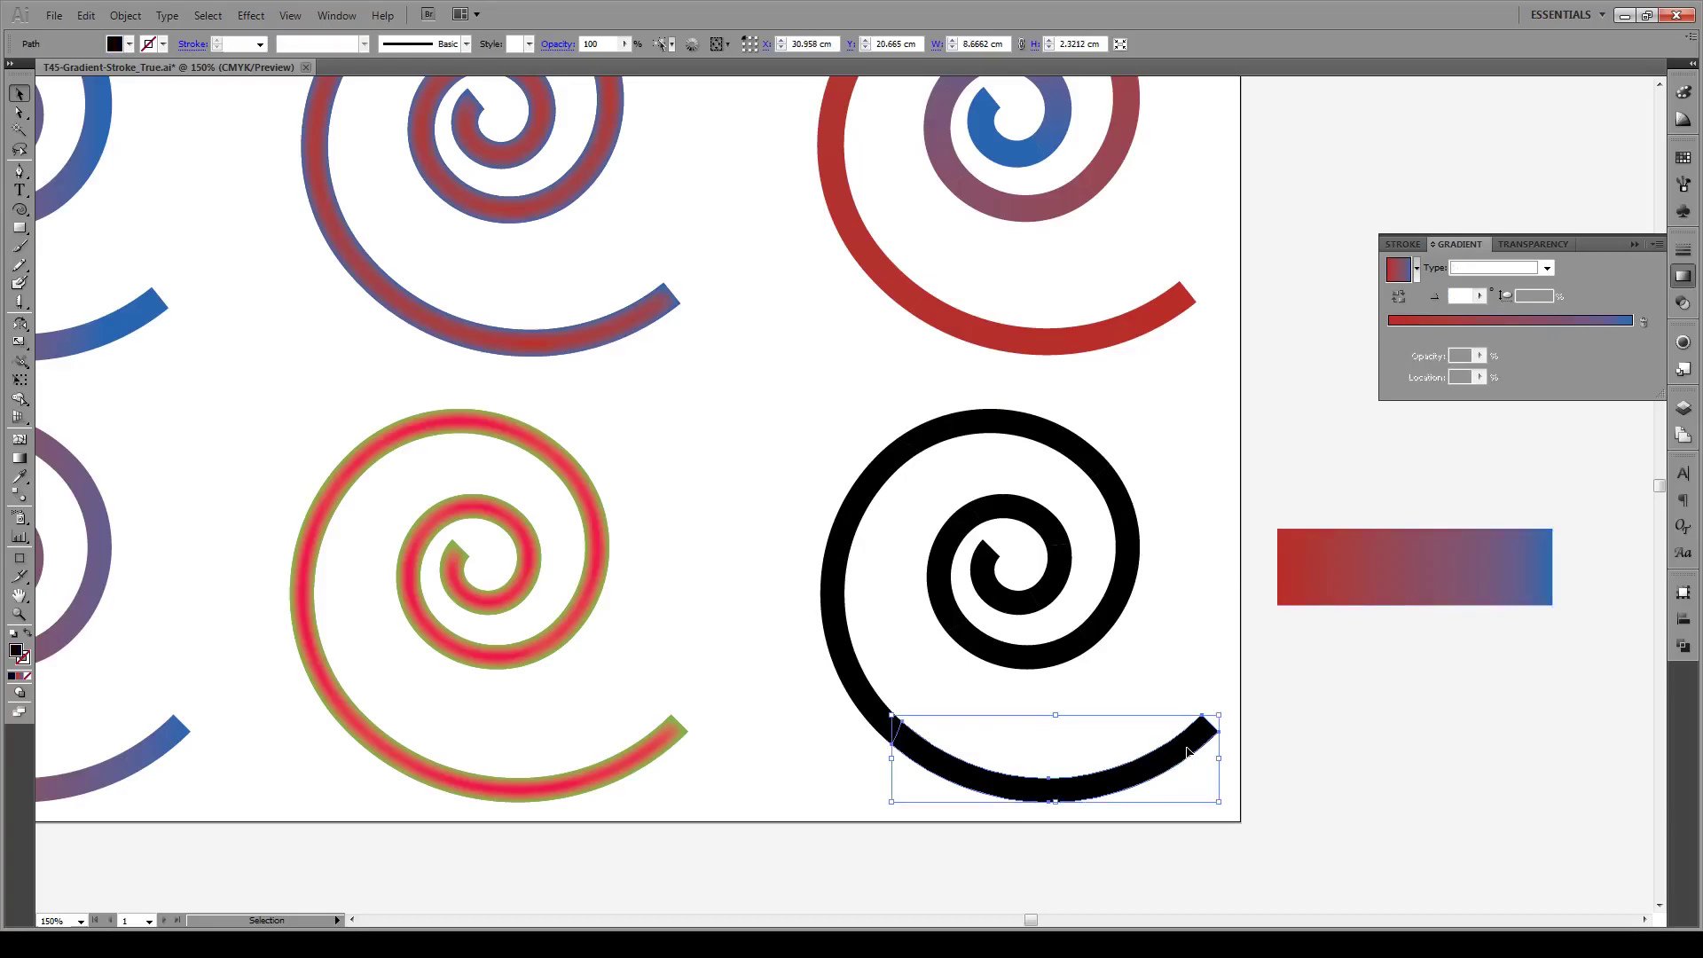
key("i")
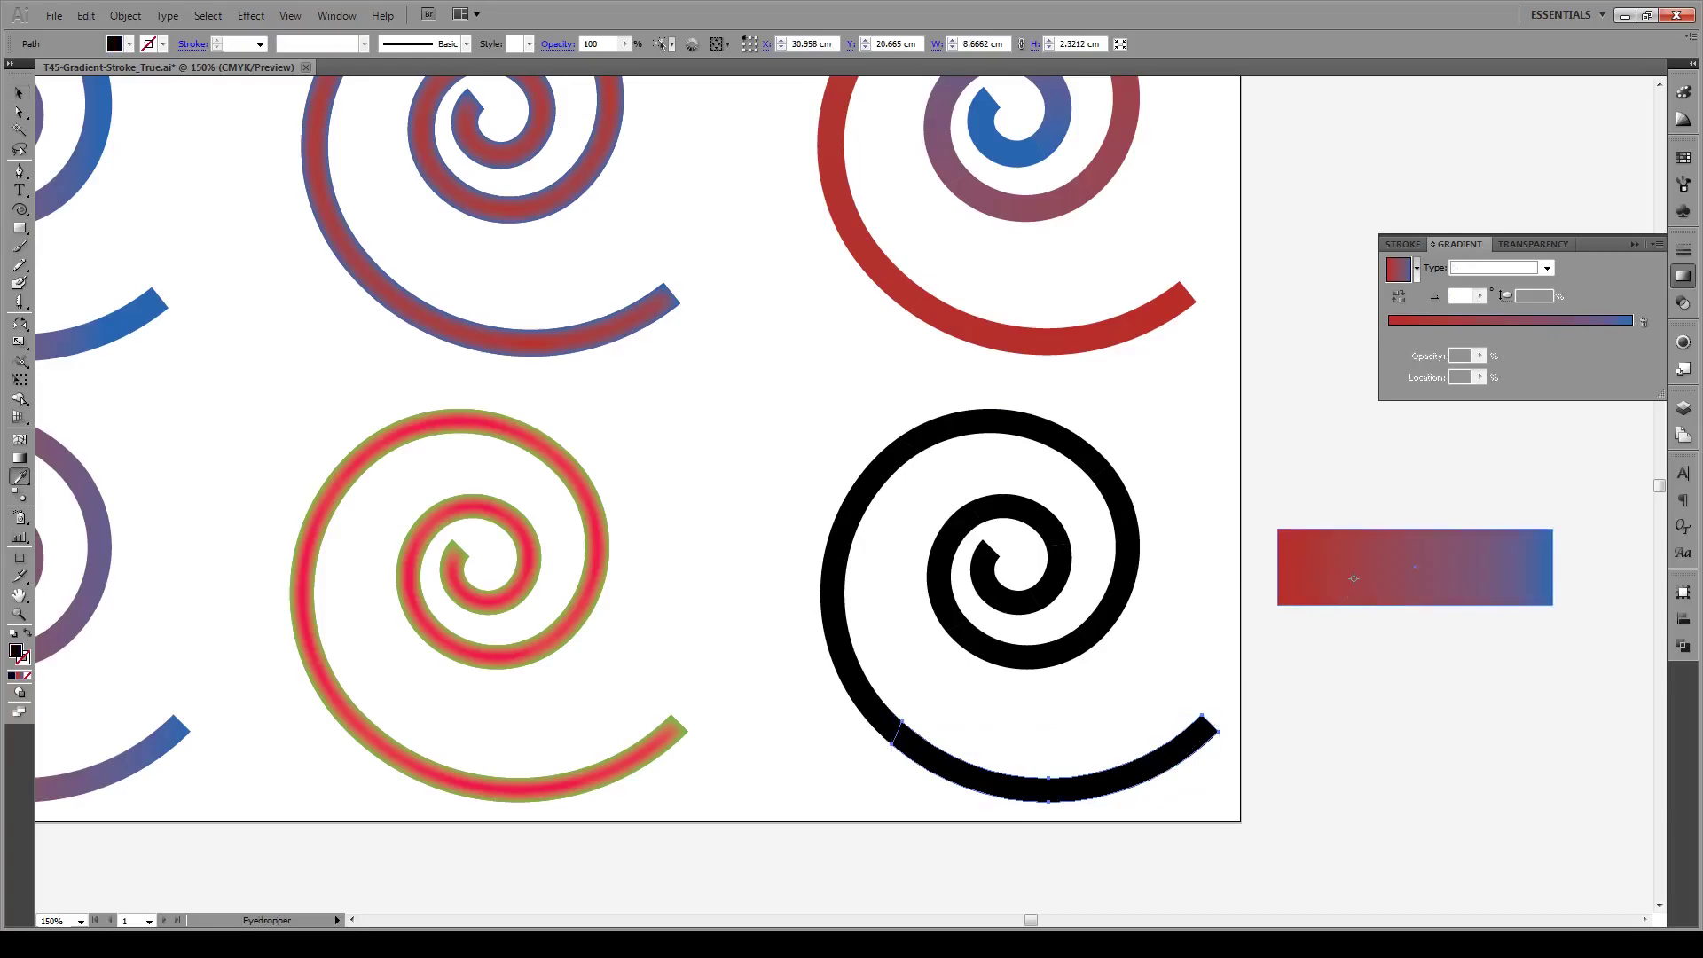
left_click(1353, 578)
key("v")
left_click(1194, 757)
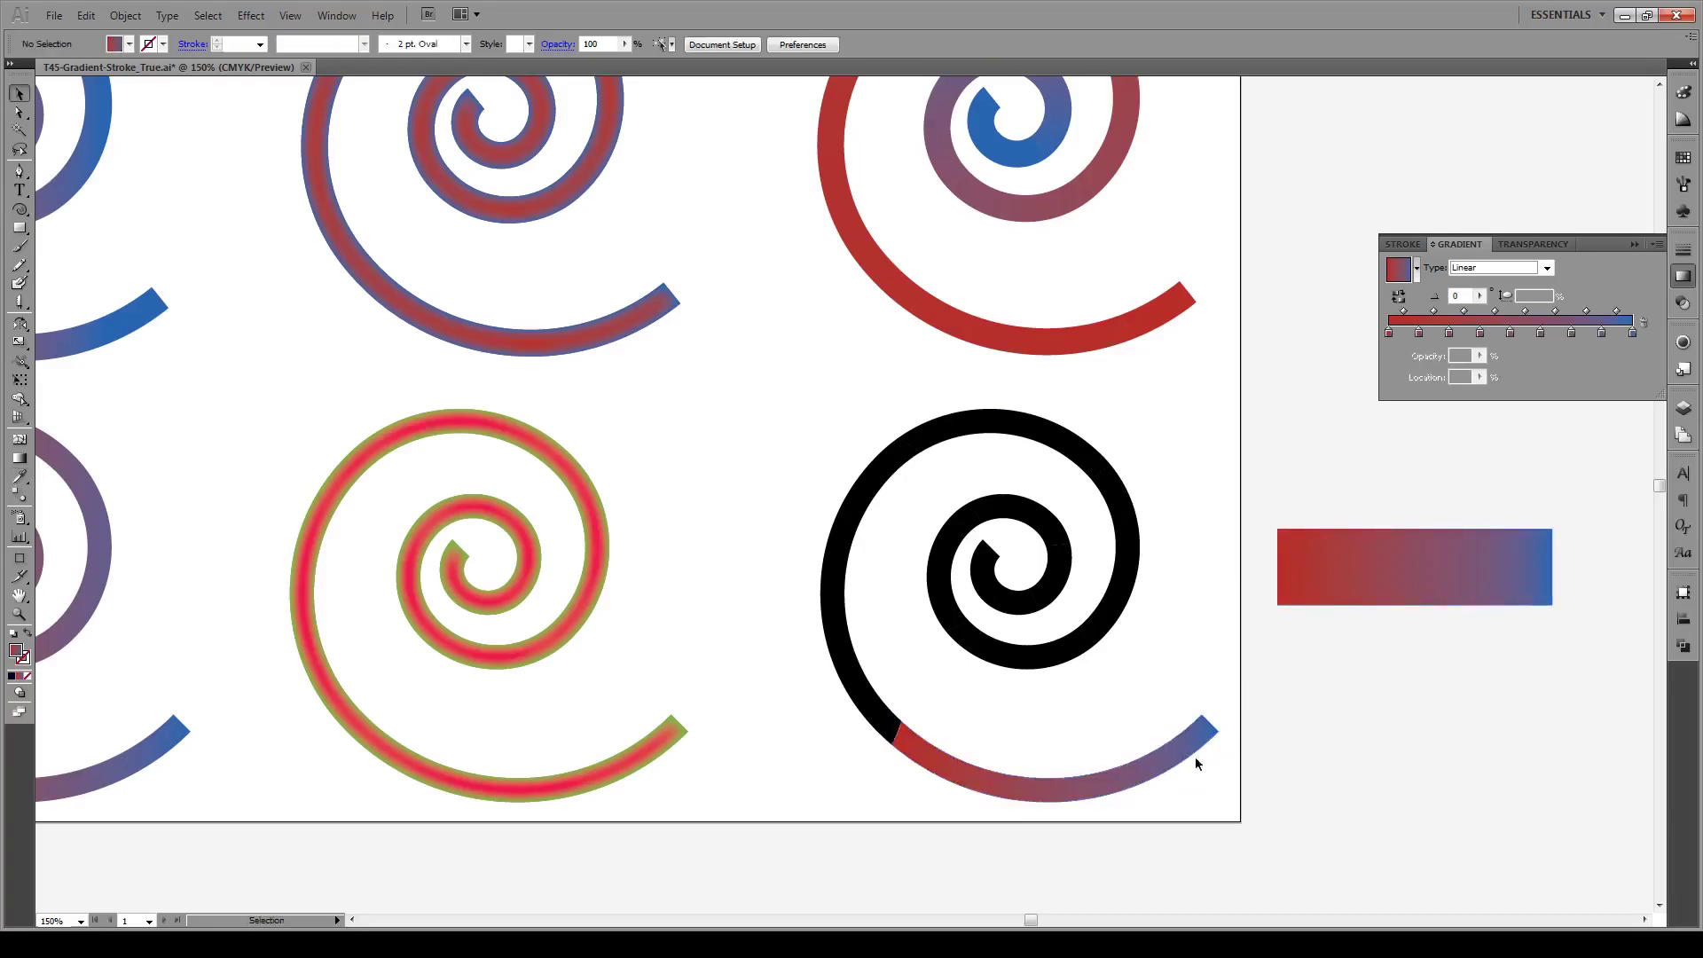
left_click(1209, 742)
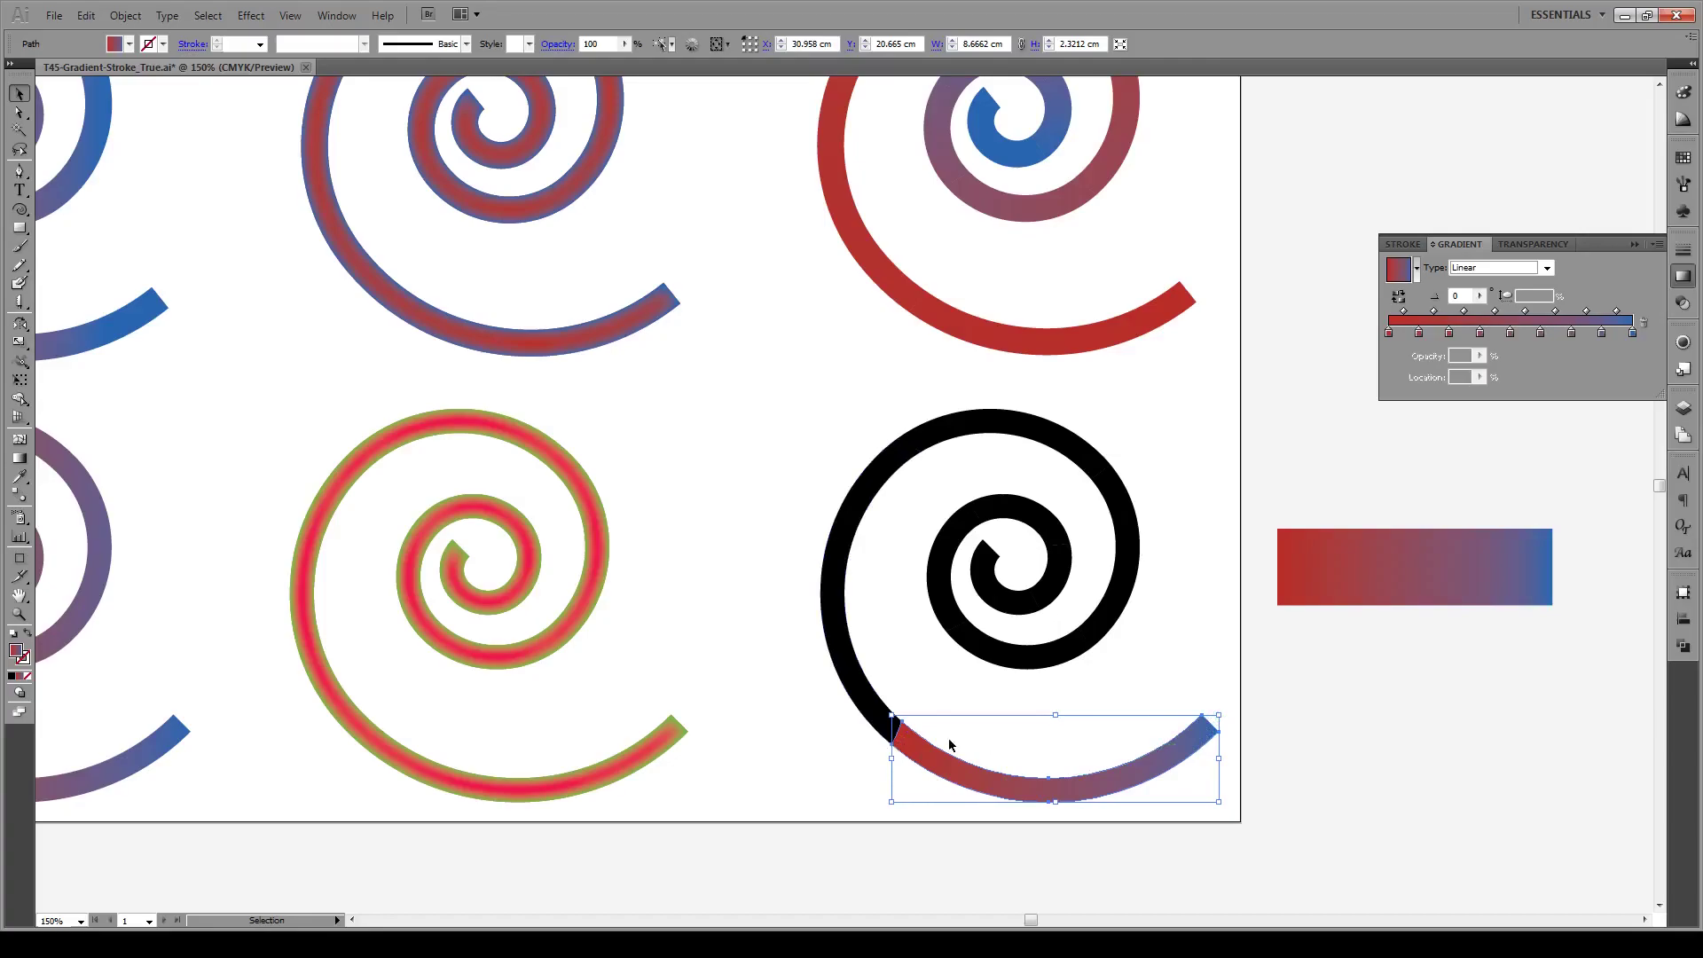
- Set the tail gradient's angle to 180° and remove the blue stop so it reads red
double_click(1468, 296)
type("180")
key("Return")
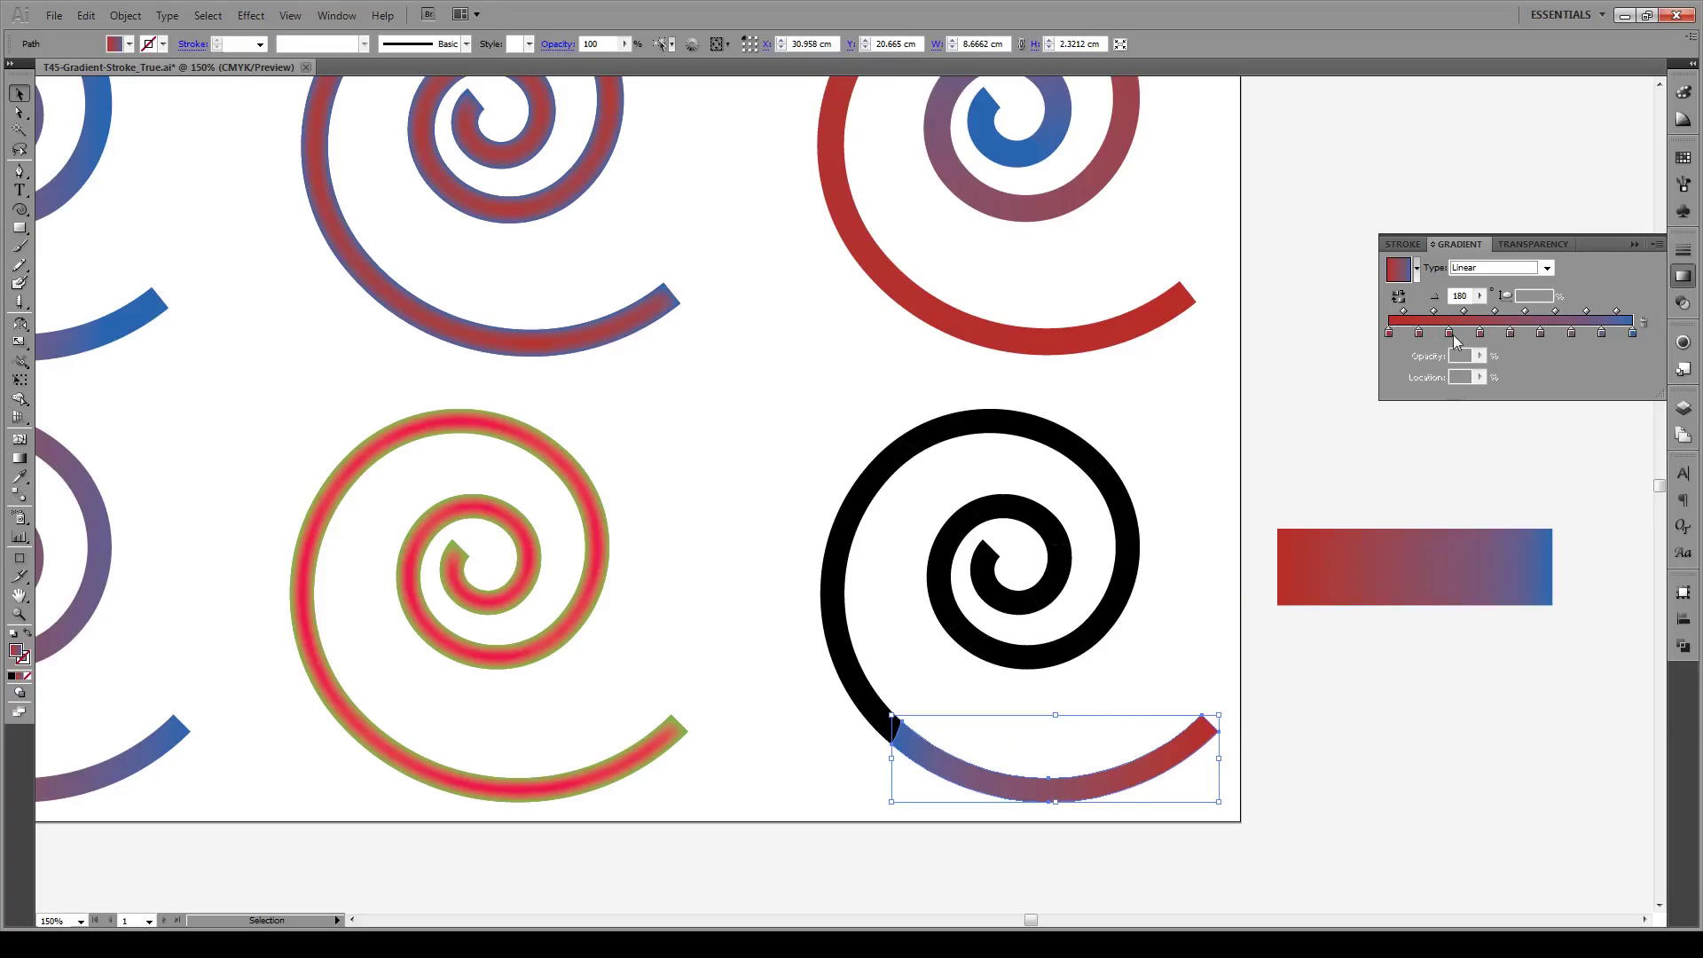
left_click_drag(1452, 339, 1574, 381)
left_click_drag(1631, 333, 1631, 381)
left_click_drag(1418, 333, 1679, 338)
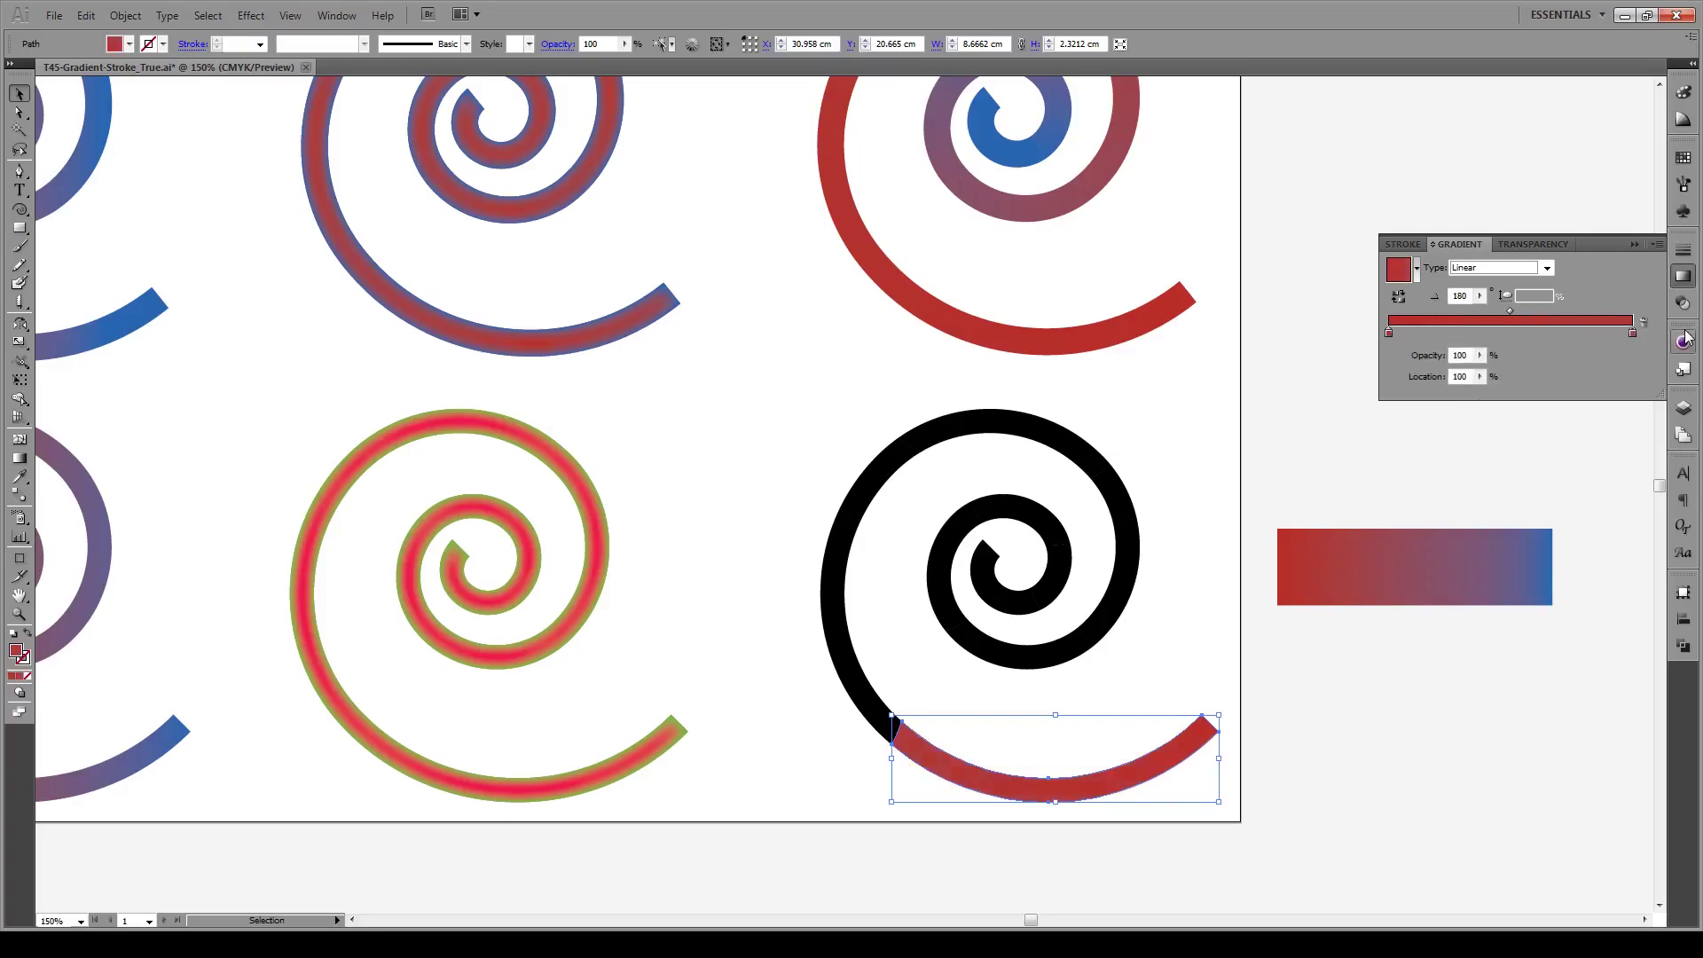
left_click(1199, 644)
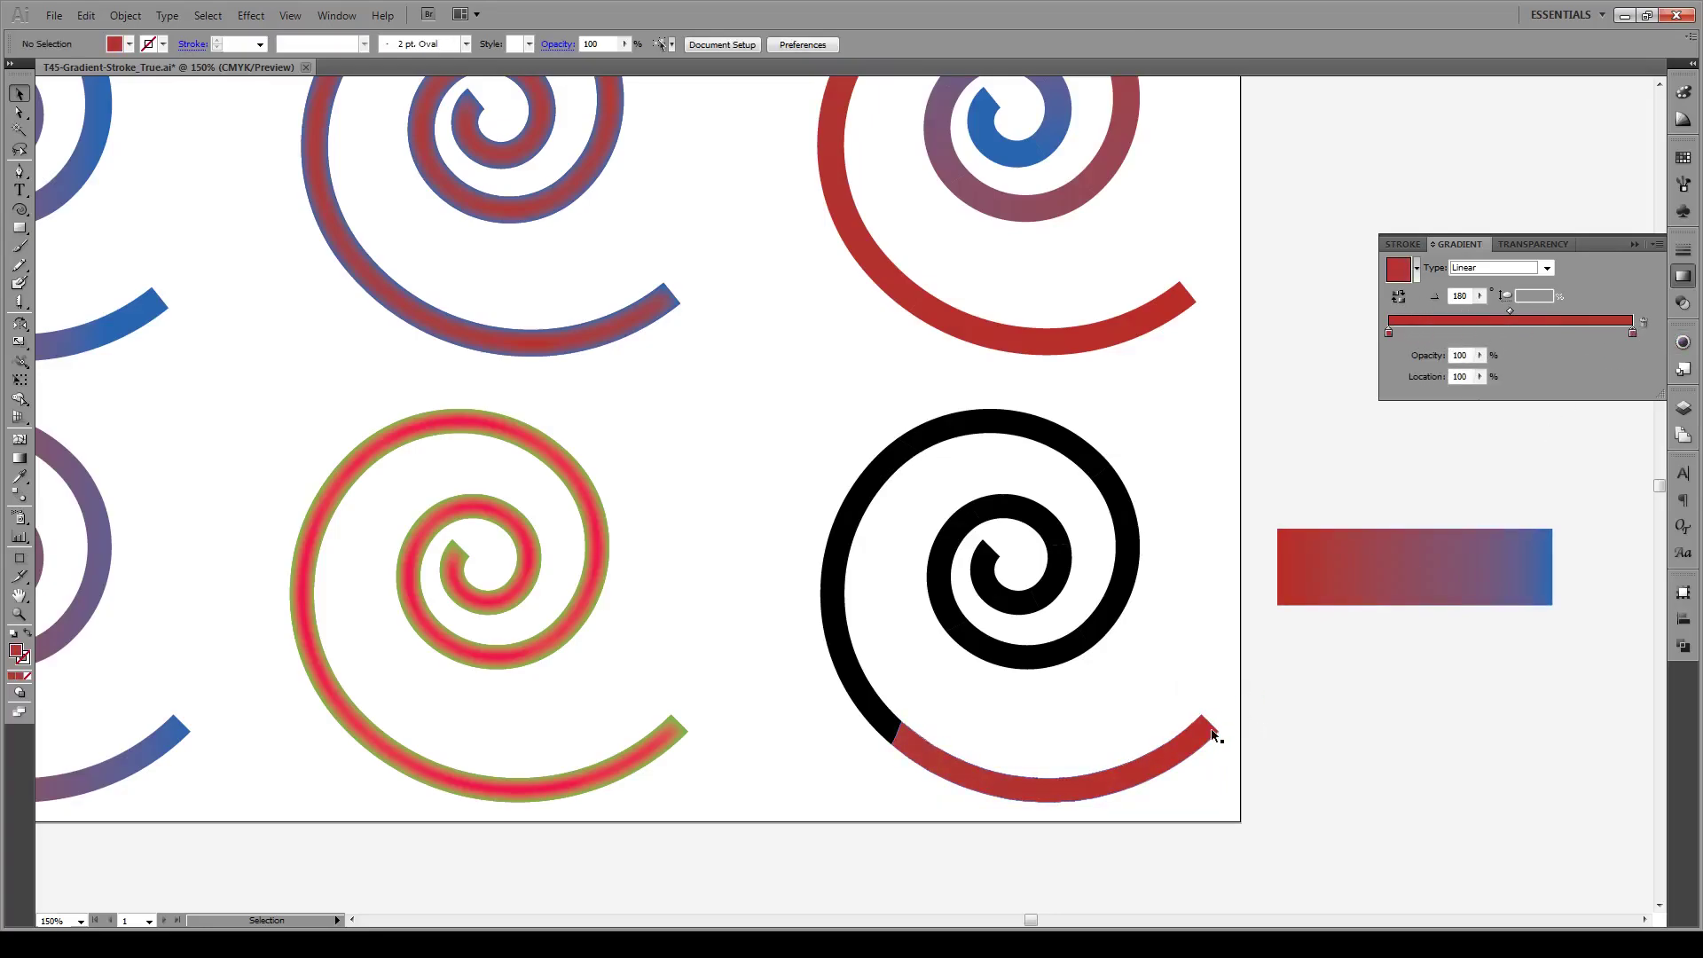
- Give the sixth spiral's left piece the rectangle's gradient at 90°, with red at the start
left_click(1286, 581)
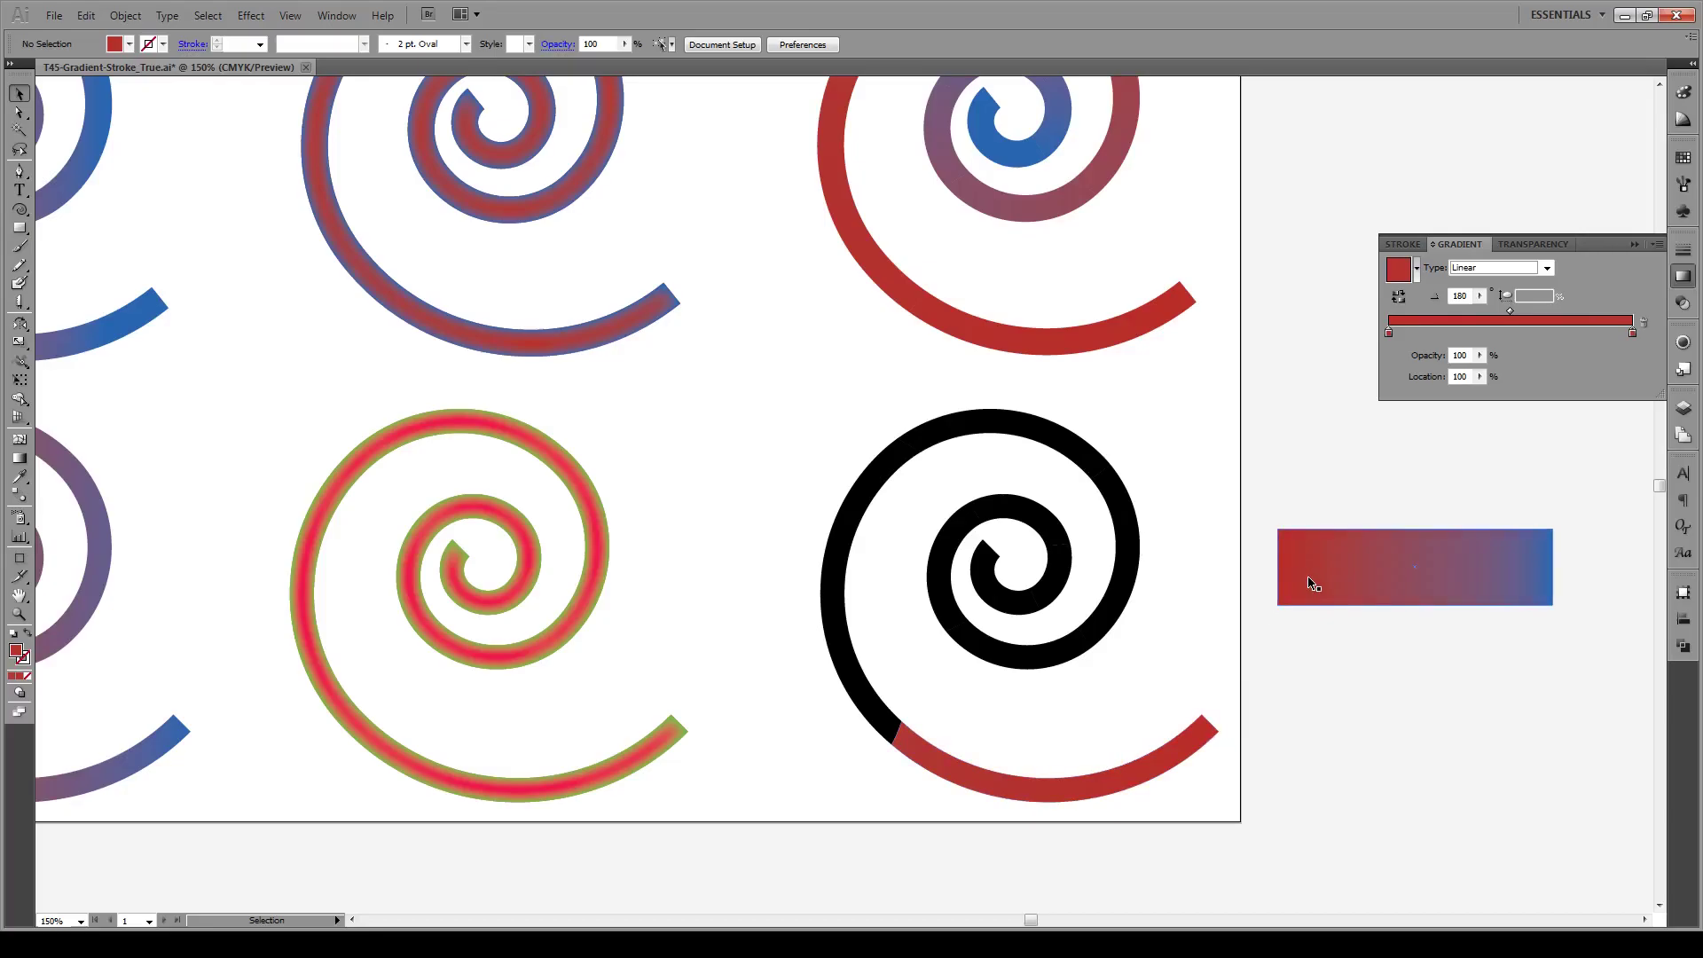
left_click(1140, 670)
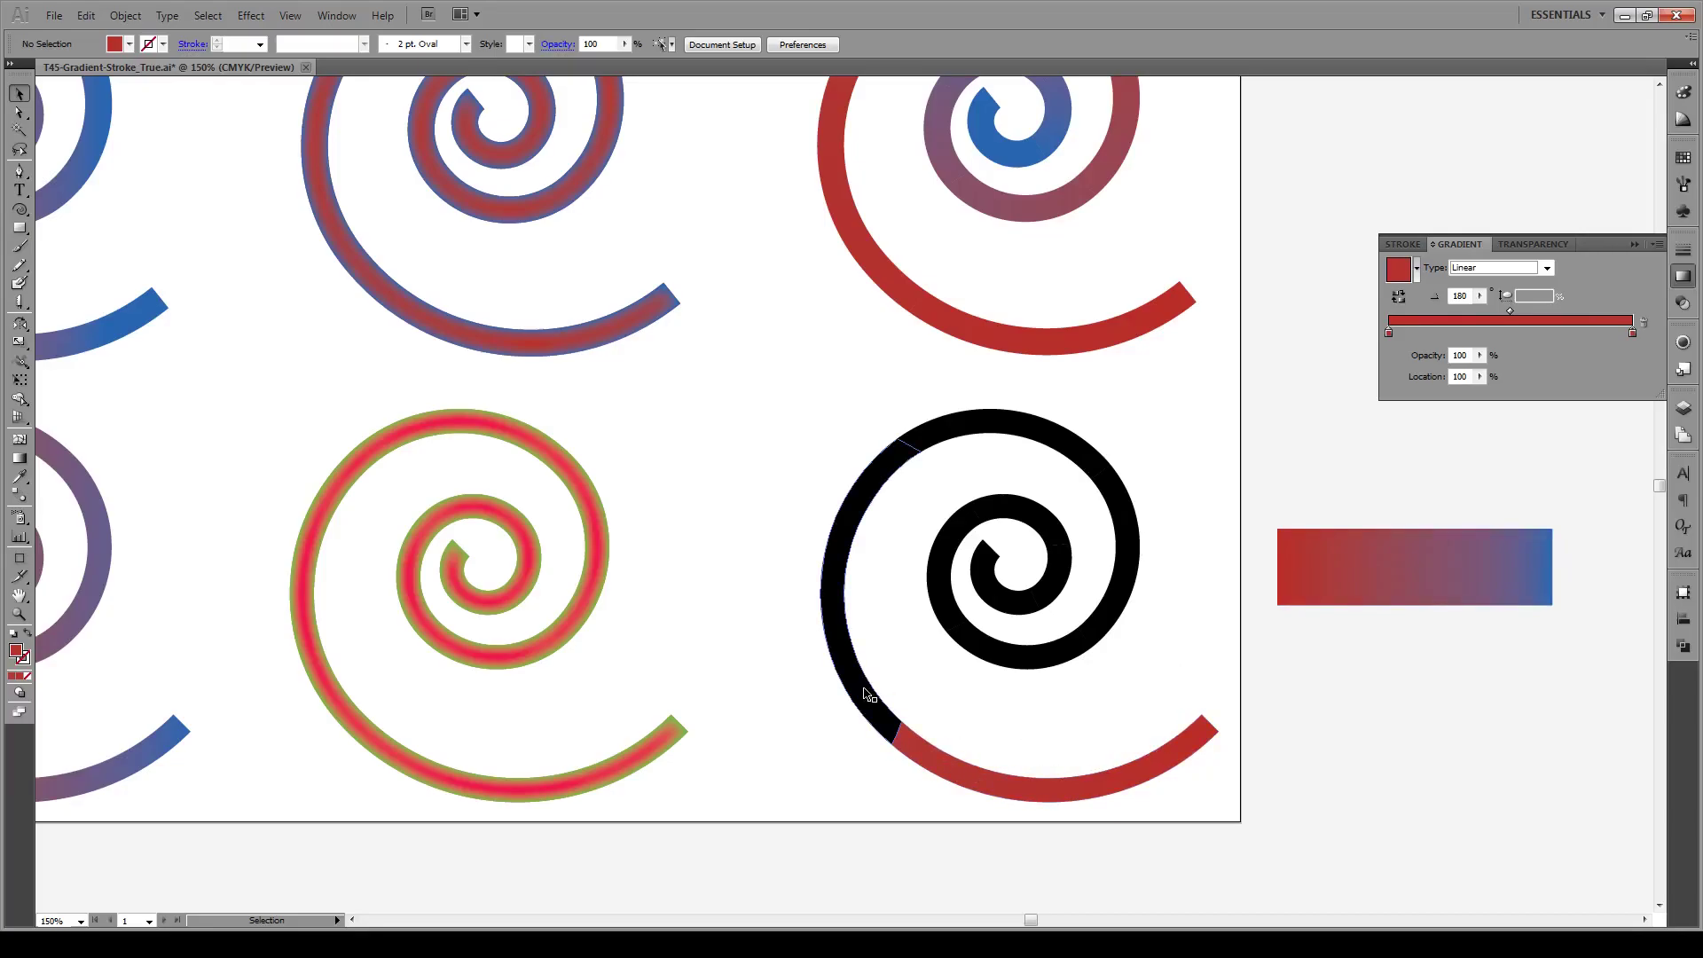
left_click(881, 715)
key("i")
left_click(1444, 562)
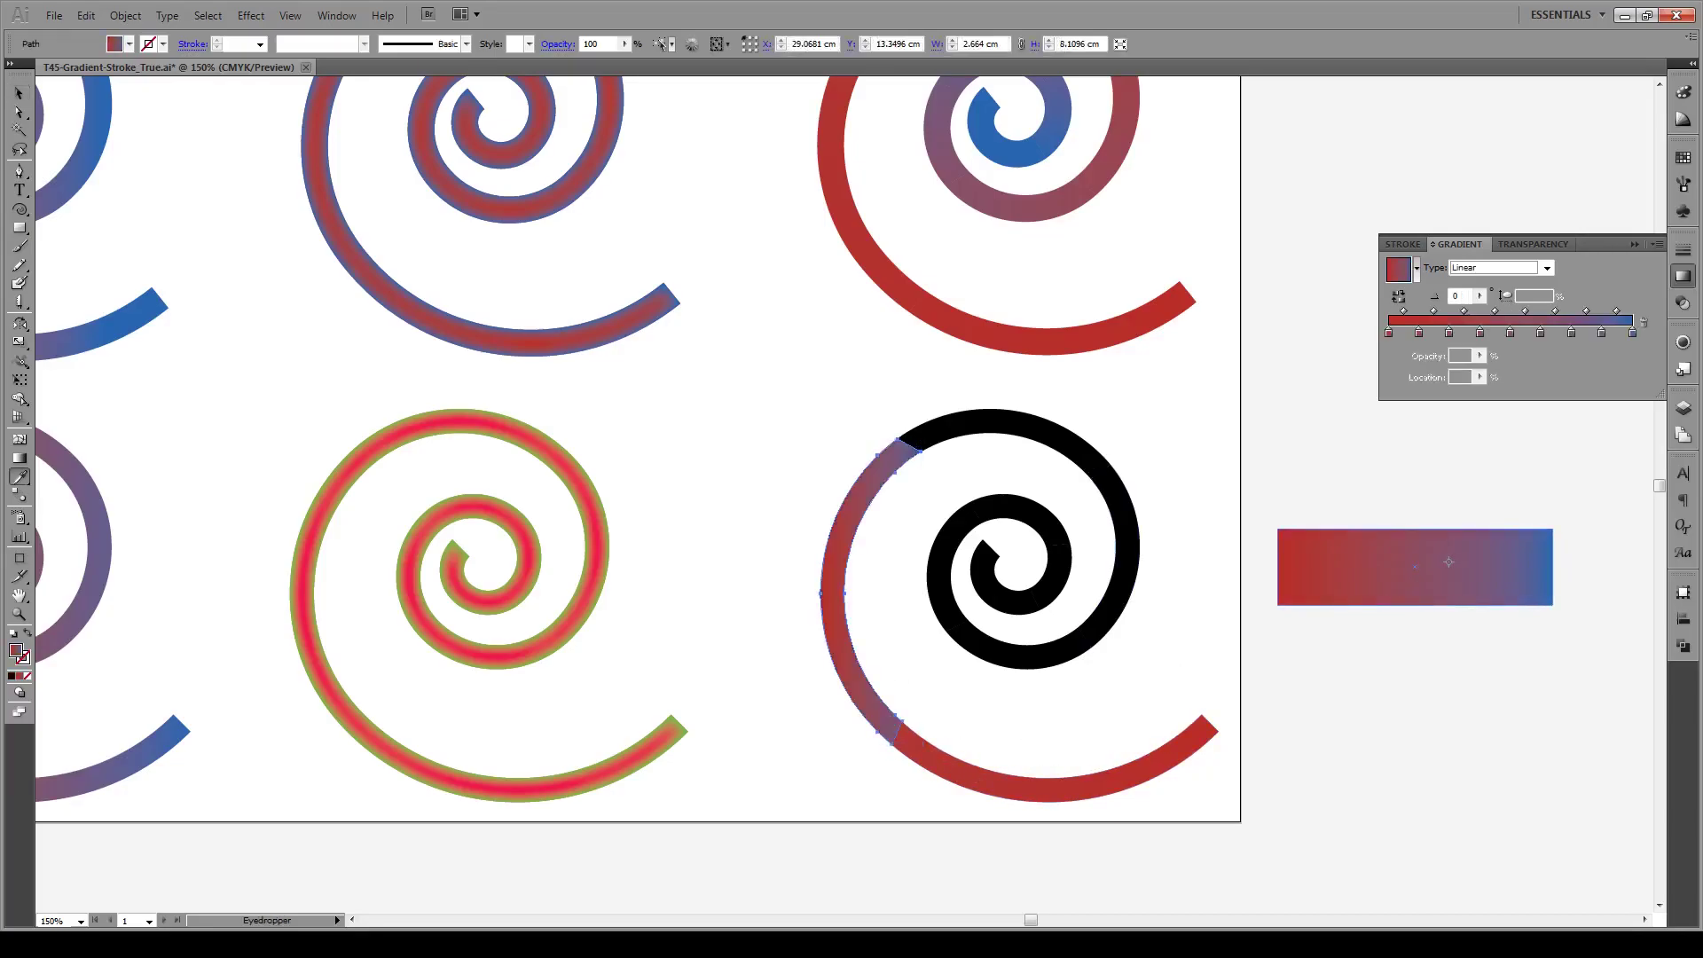
key("v")
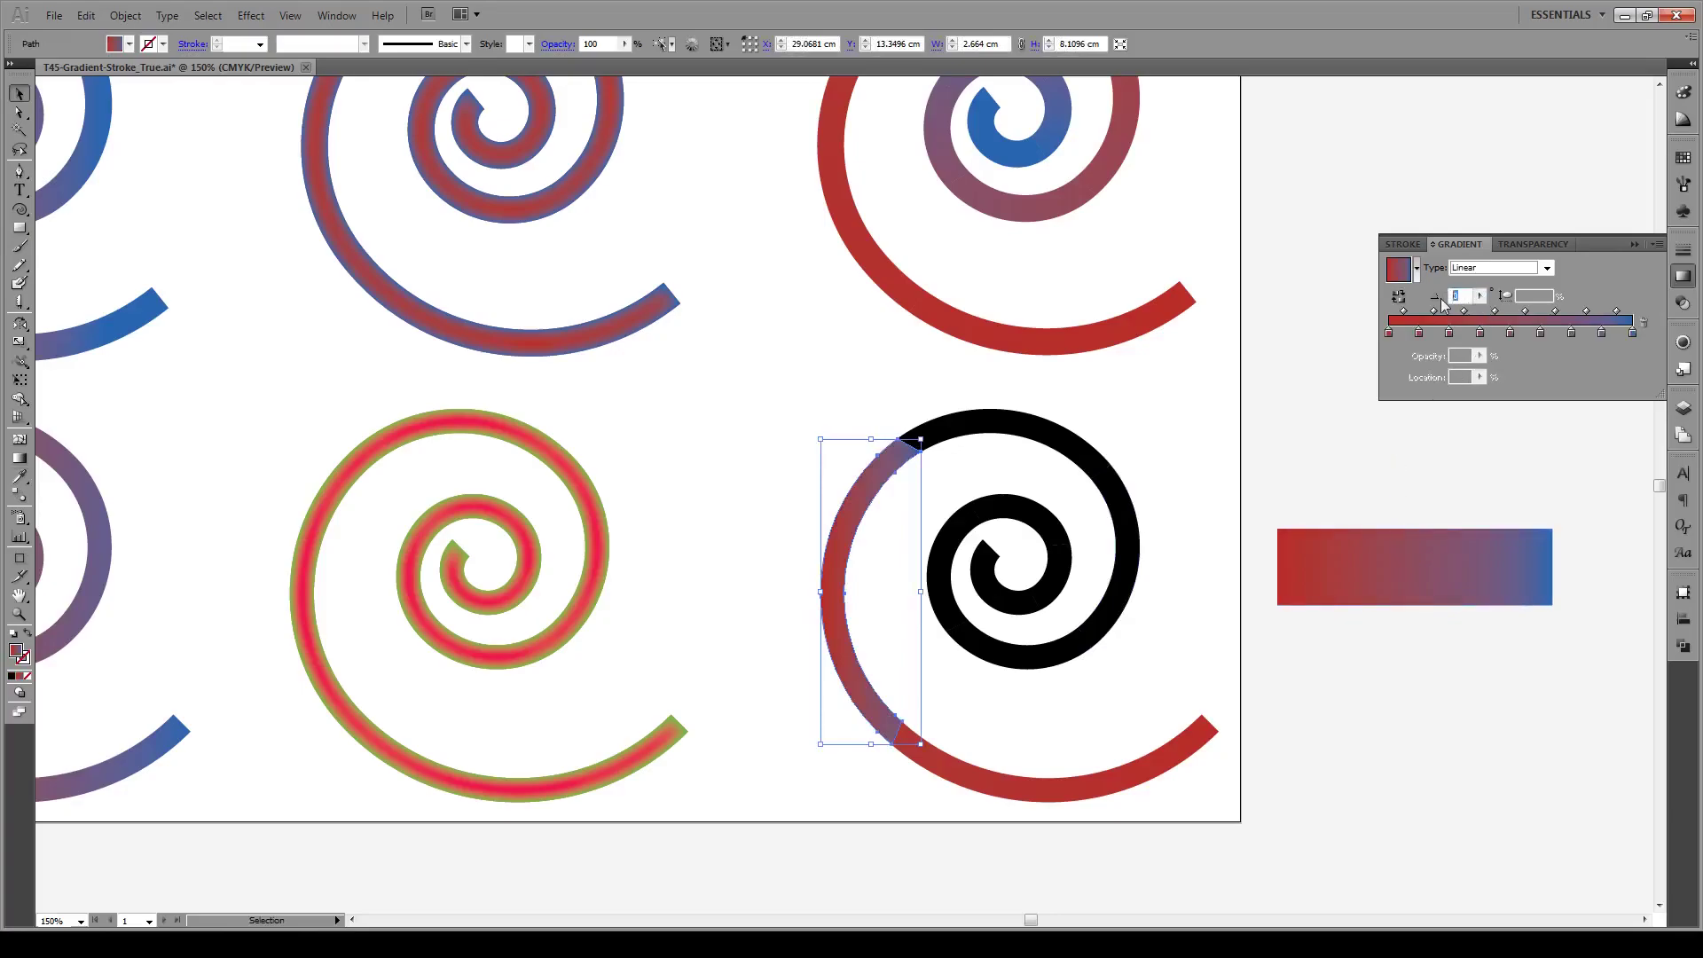
type("90")
key("Return")
left_click(1389, 334)
left_click_drag(1390, 341, 1633, 337)
left_click_drag(1448, 333, 1675, 346)
left_click_drag(1418, 334, 1375, 341)
left_click(1170, 424)
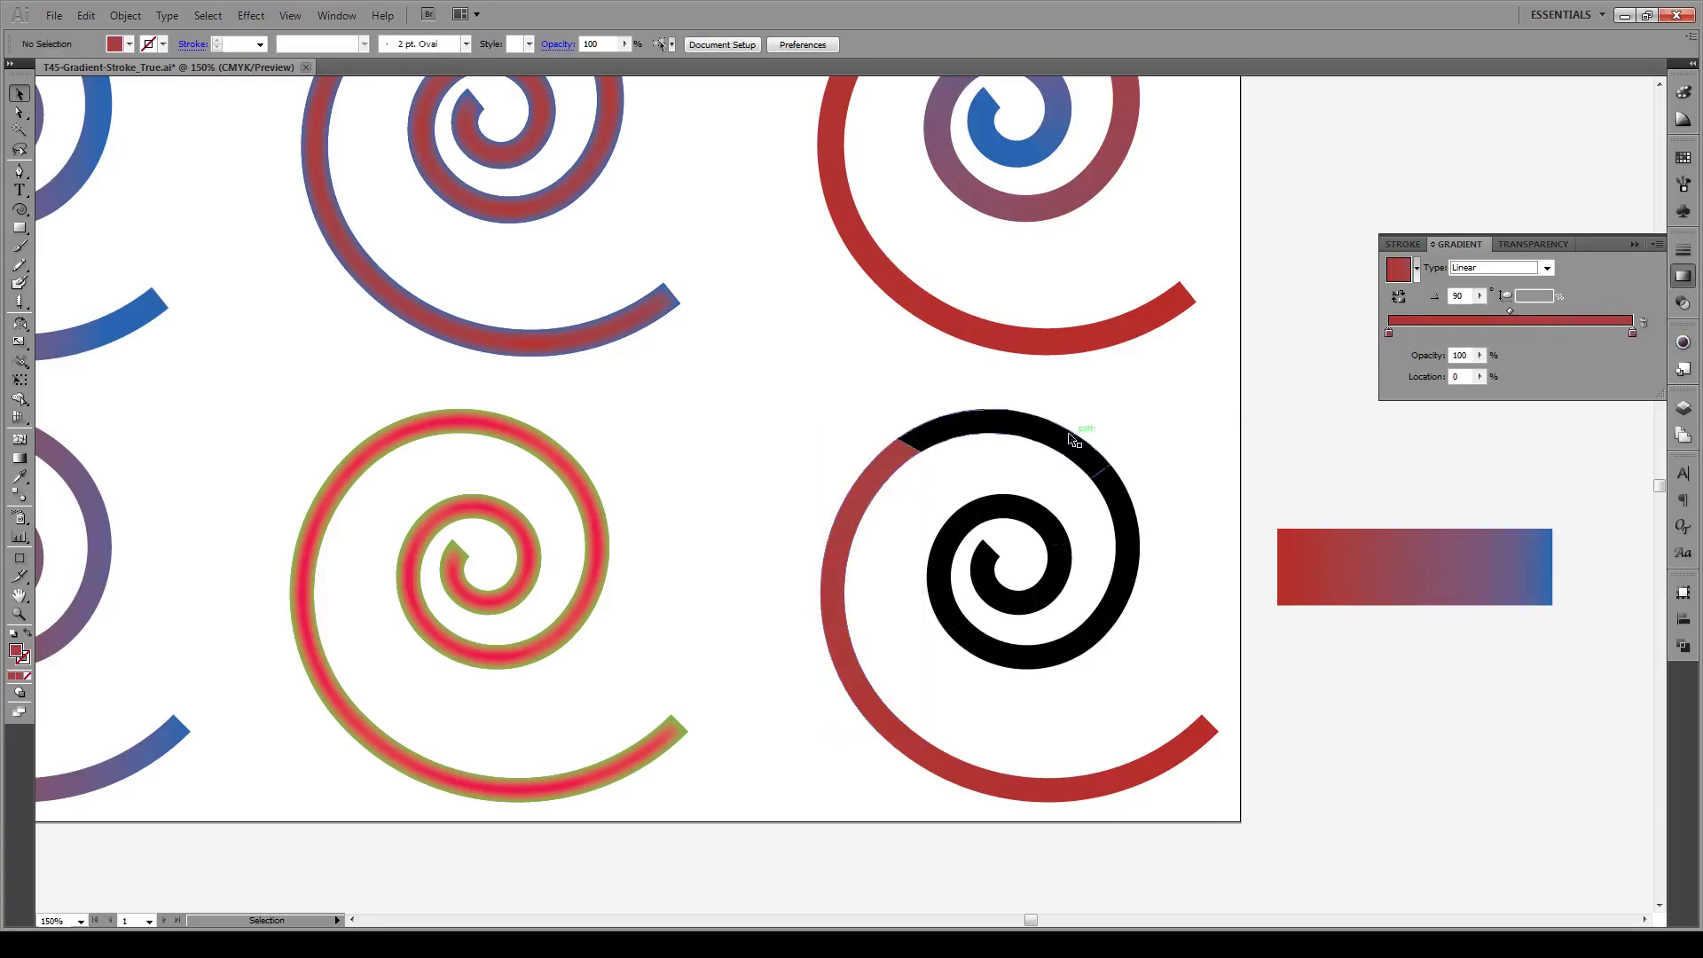
- Copy the gradient onto the top piece, removing the two leftmost and three middle stops
left_click(998, 430)
key("i")
left_click(1437, 554)
key("v")
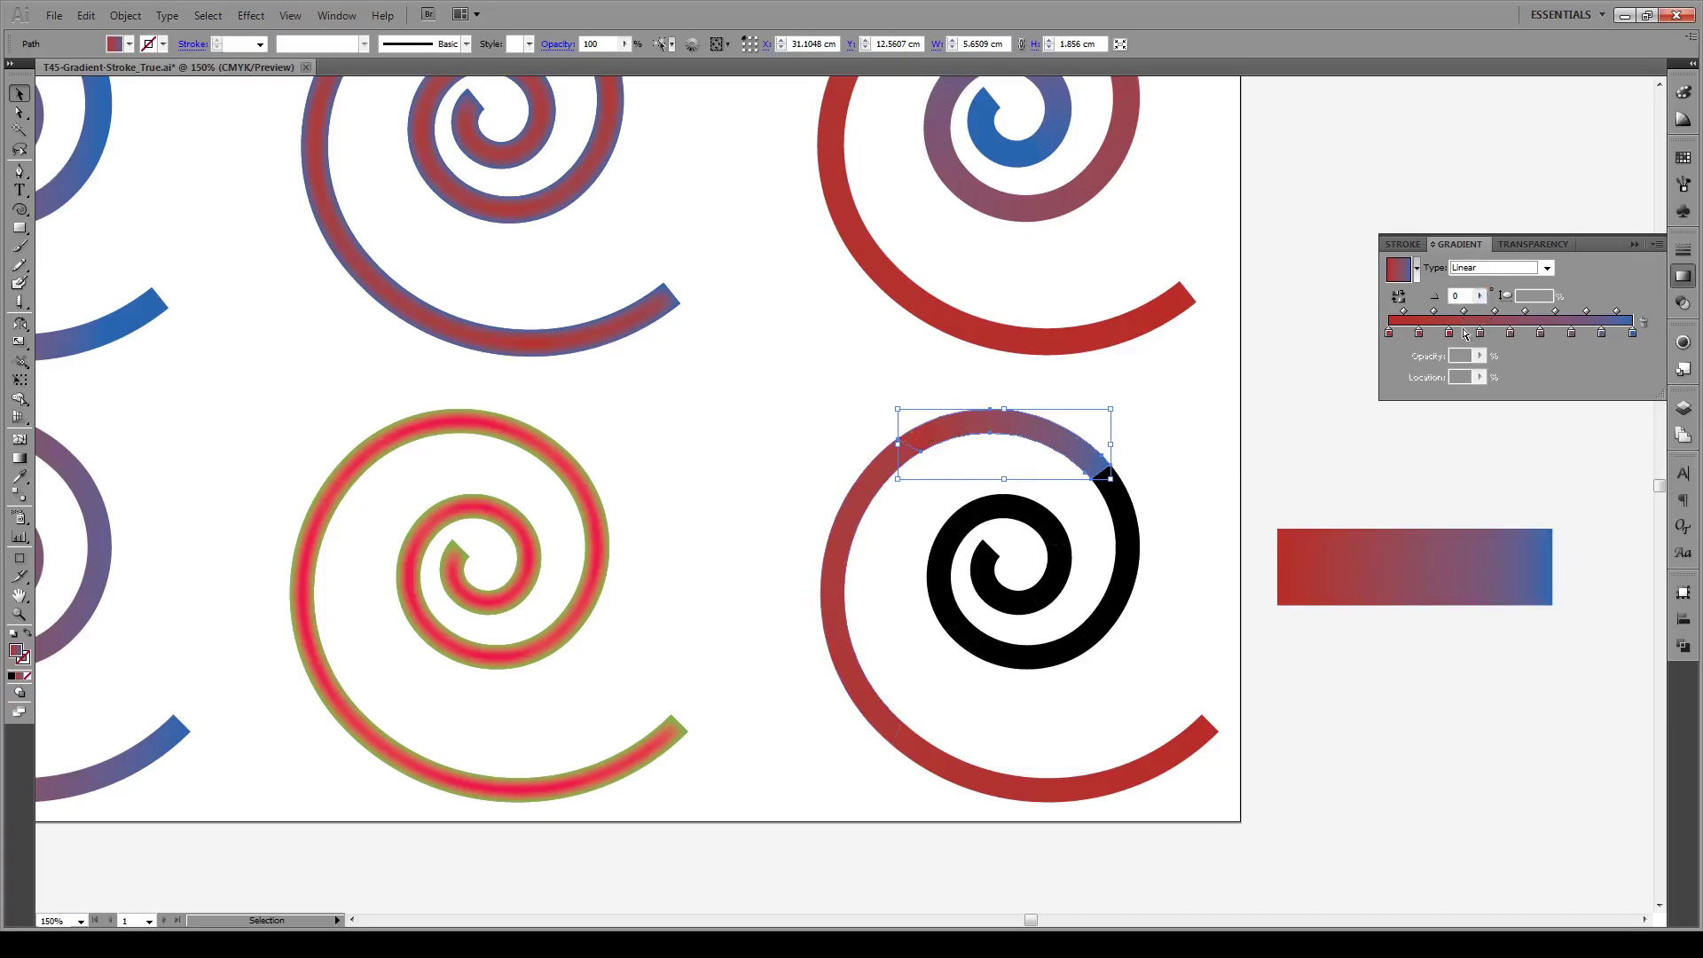
left_click_drag(1418, 333, 1410, 372)
left_click_drag(1510, 333, 1635, 362)
- Give the right outer piece the rectangle's gradient at -90° with its red stops removed
left_click(1191, 448)
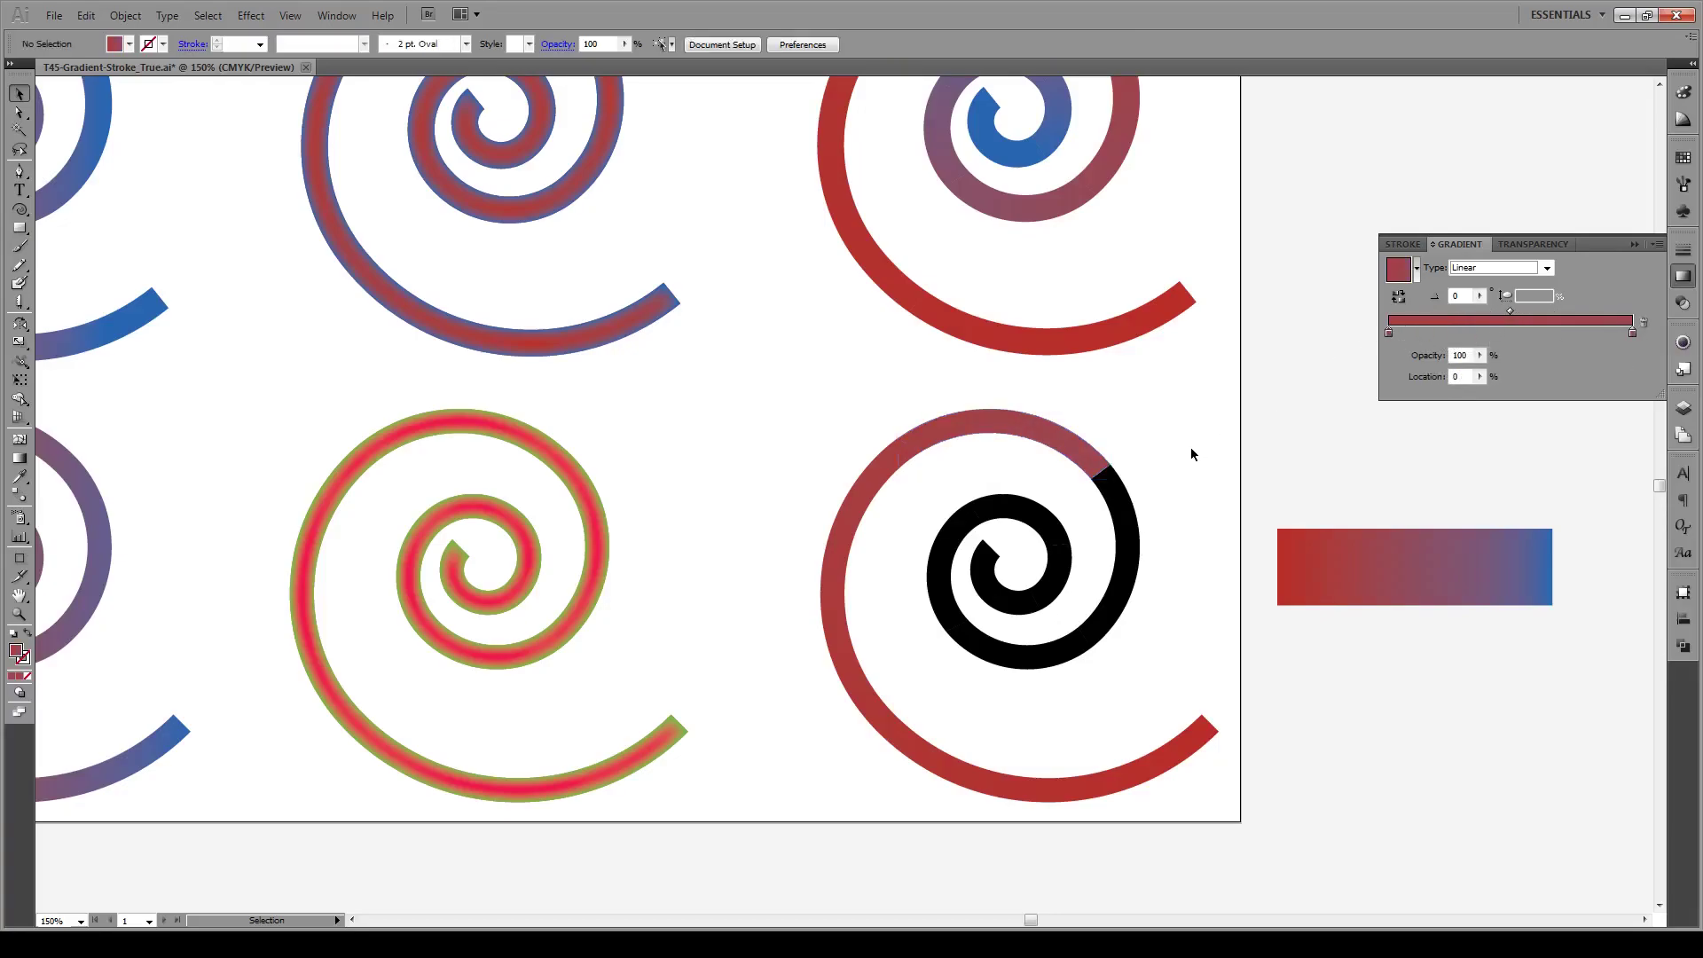
left_click(1120, 507)
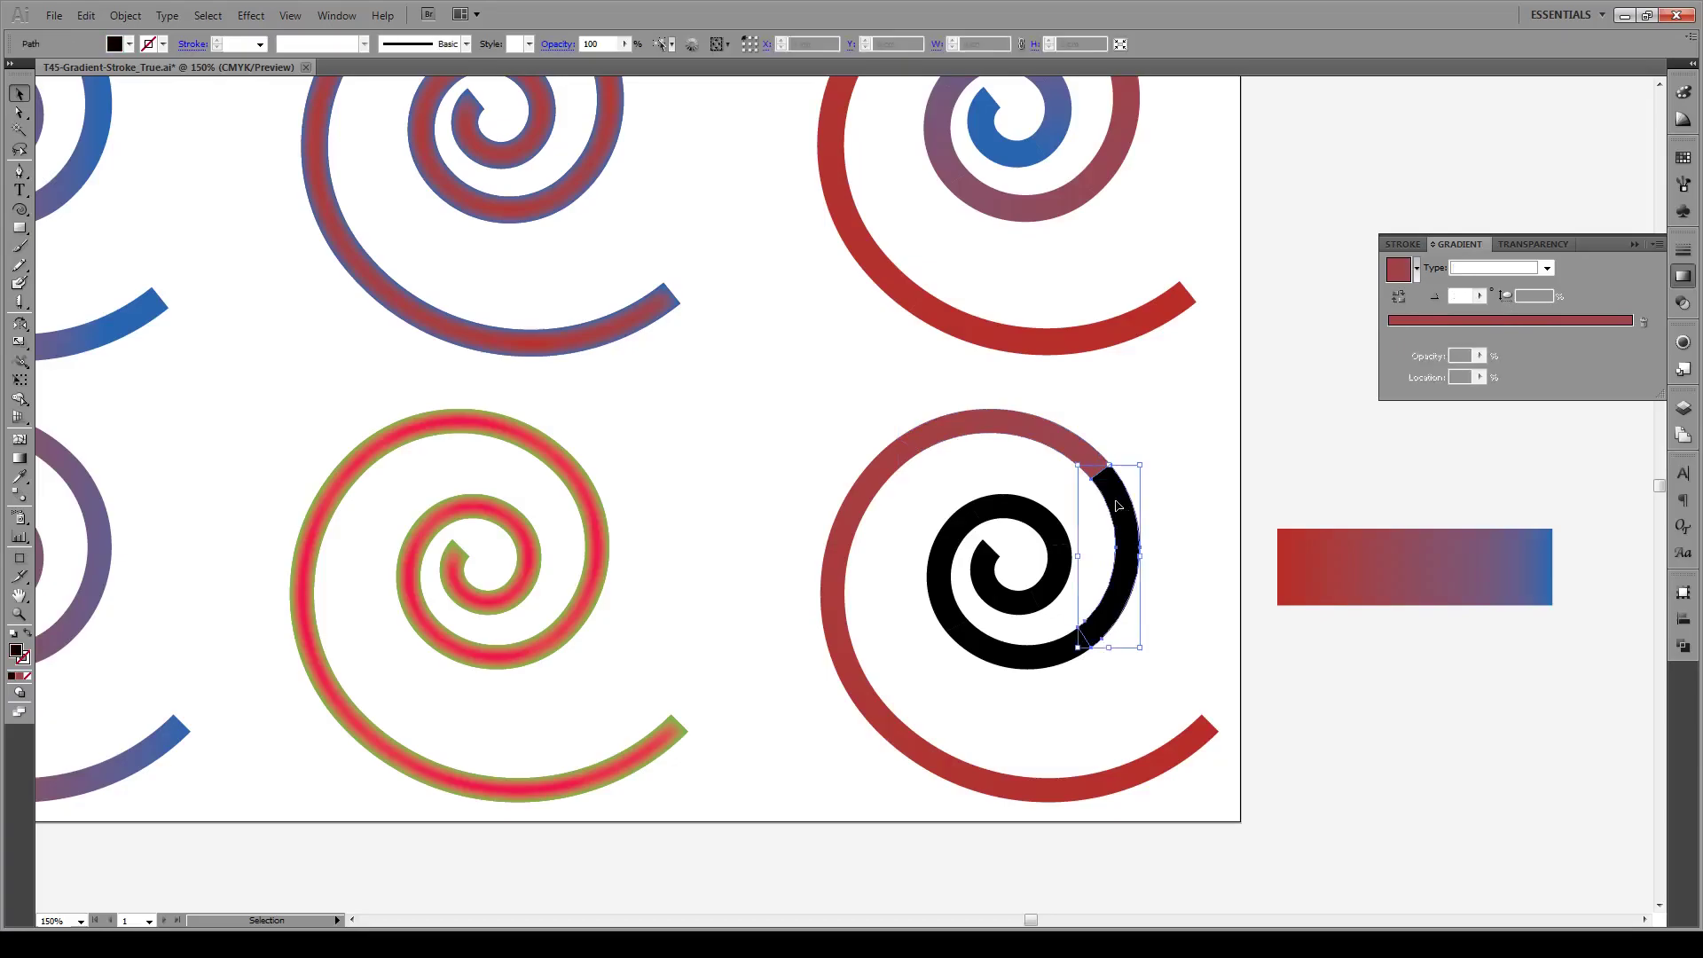
key("i")
left_click(1404, 550)
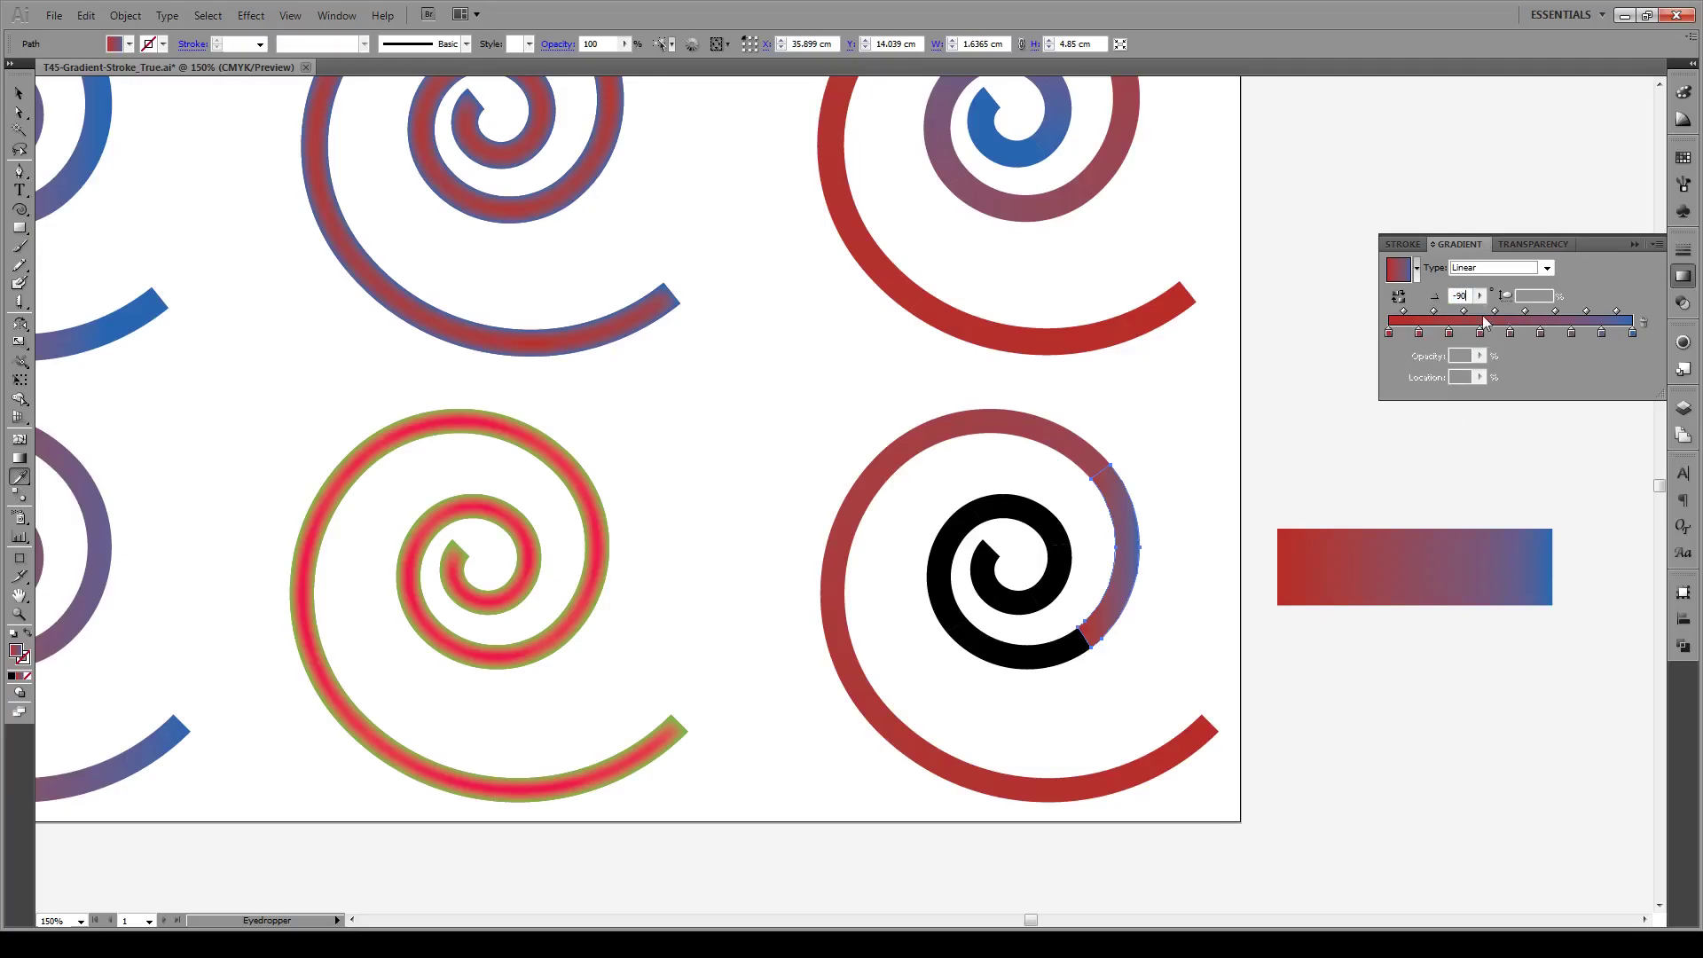
key("Return")
left_click_drag(1449, 333, 1392, 356)
left_click_drag(1538, 333, 1573, 338)
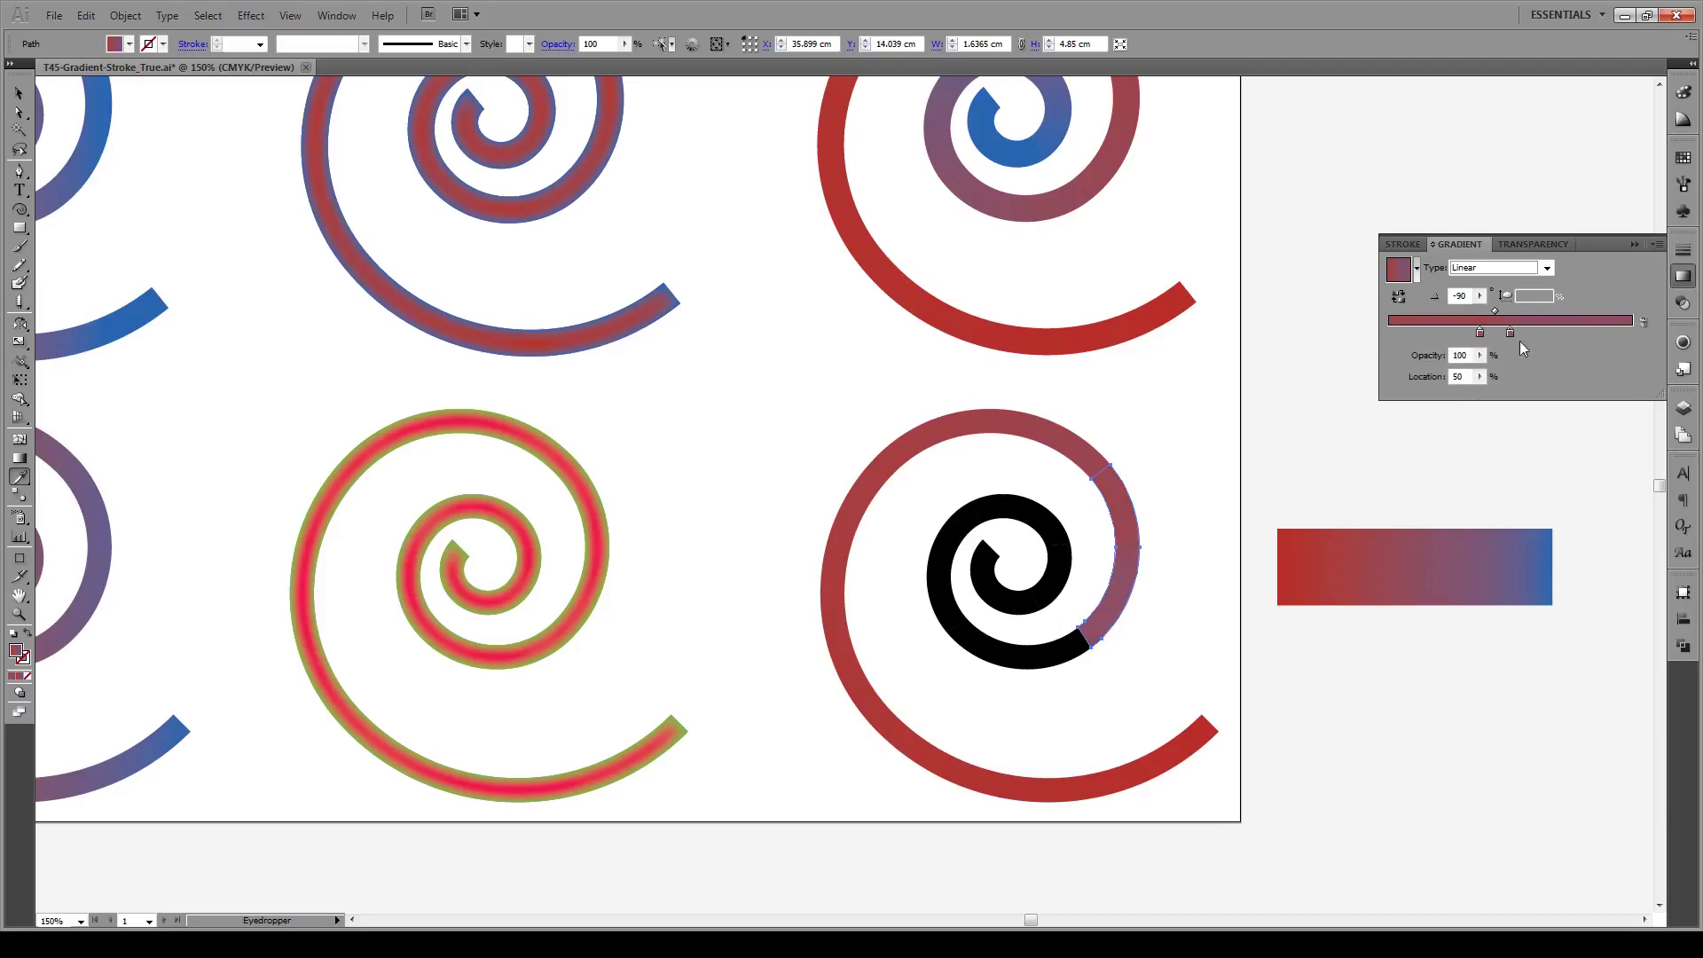
left_click_drag(1534, 334, 1370, 359)
key("ctrl+z")
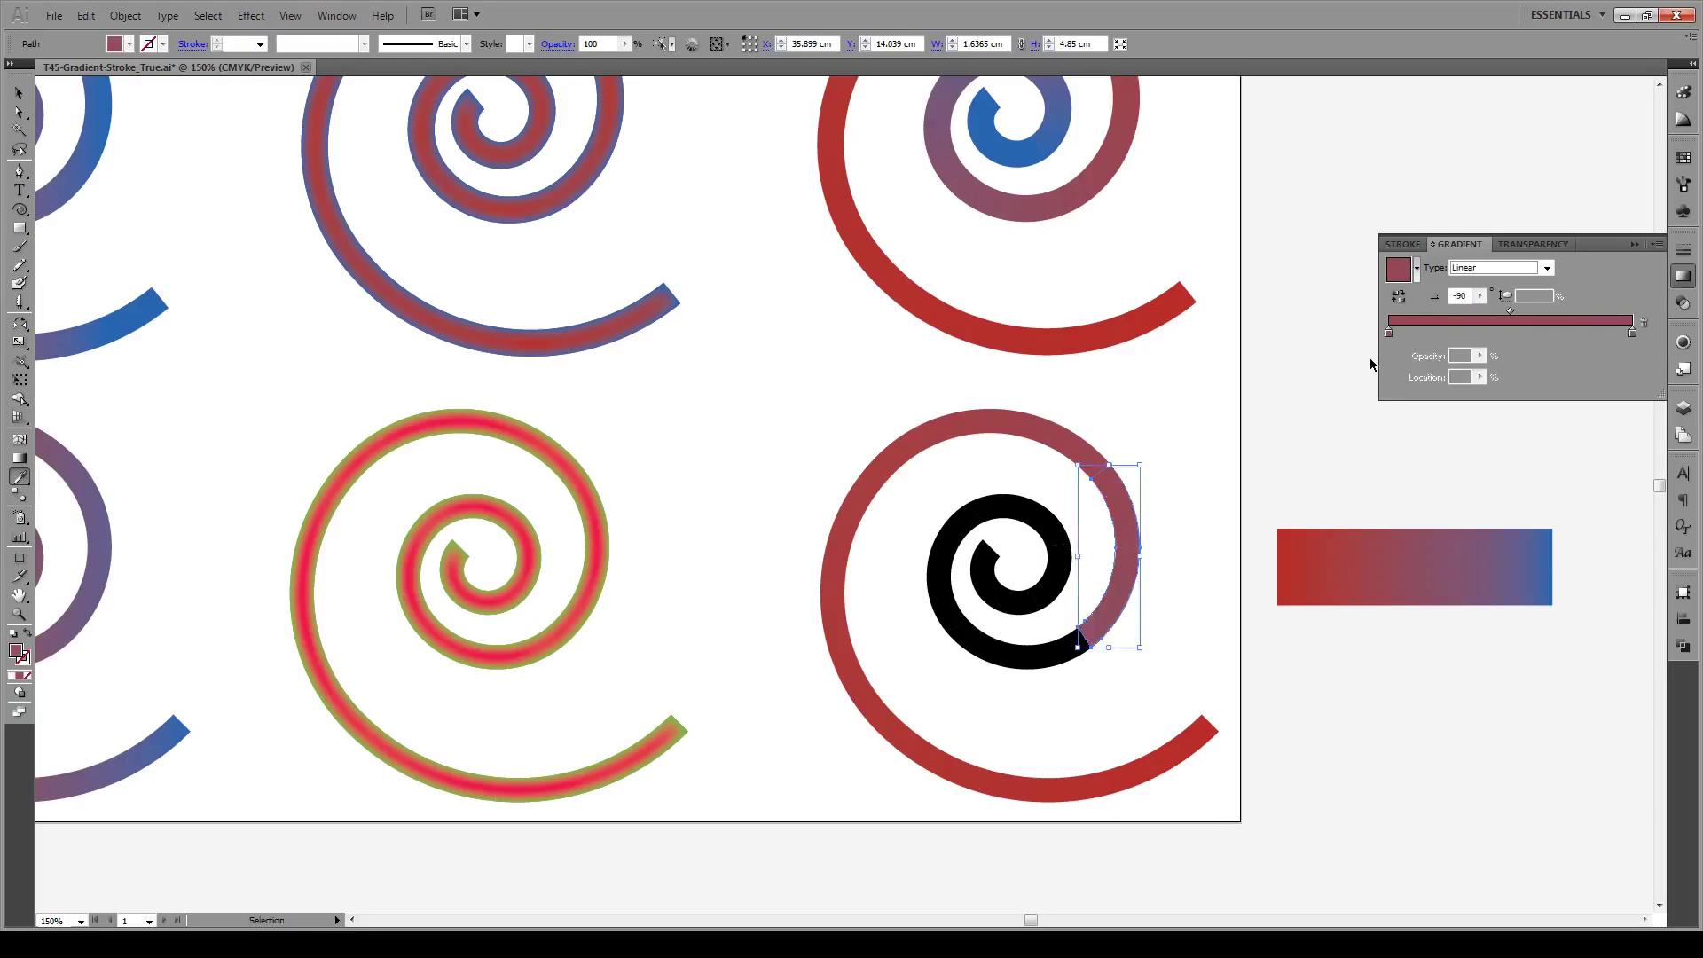
key("v")
- Copy the gradient onto the bottom inner piece, dropping the 0% and 75% stops
left_click(1041, 653)
key("i")
left_click(1399, 558)
key("v")
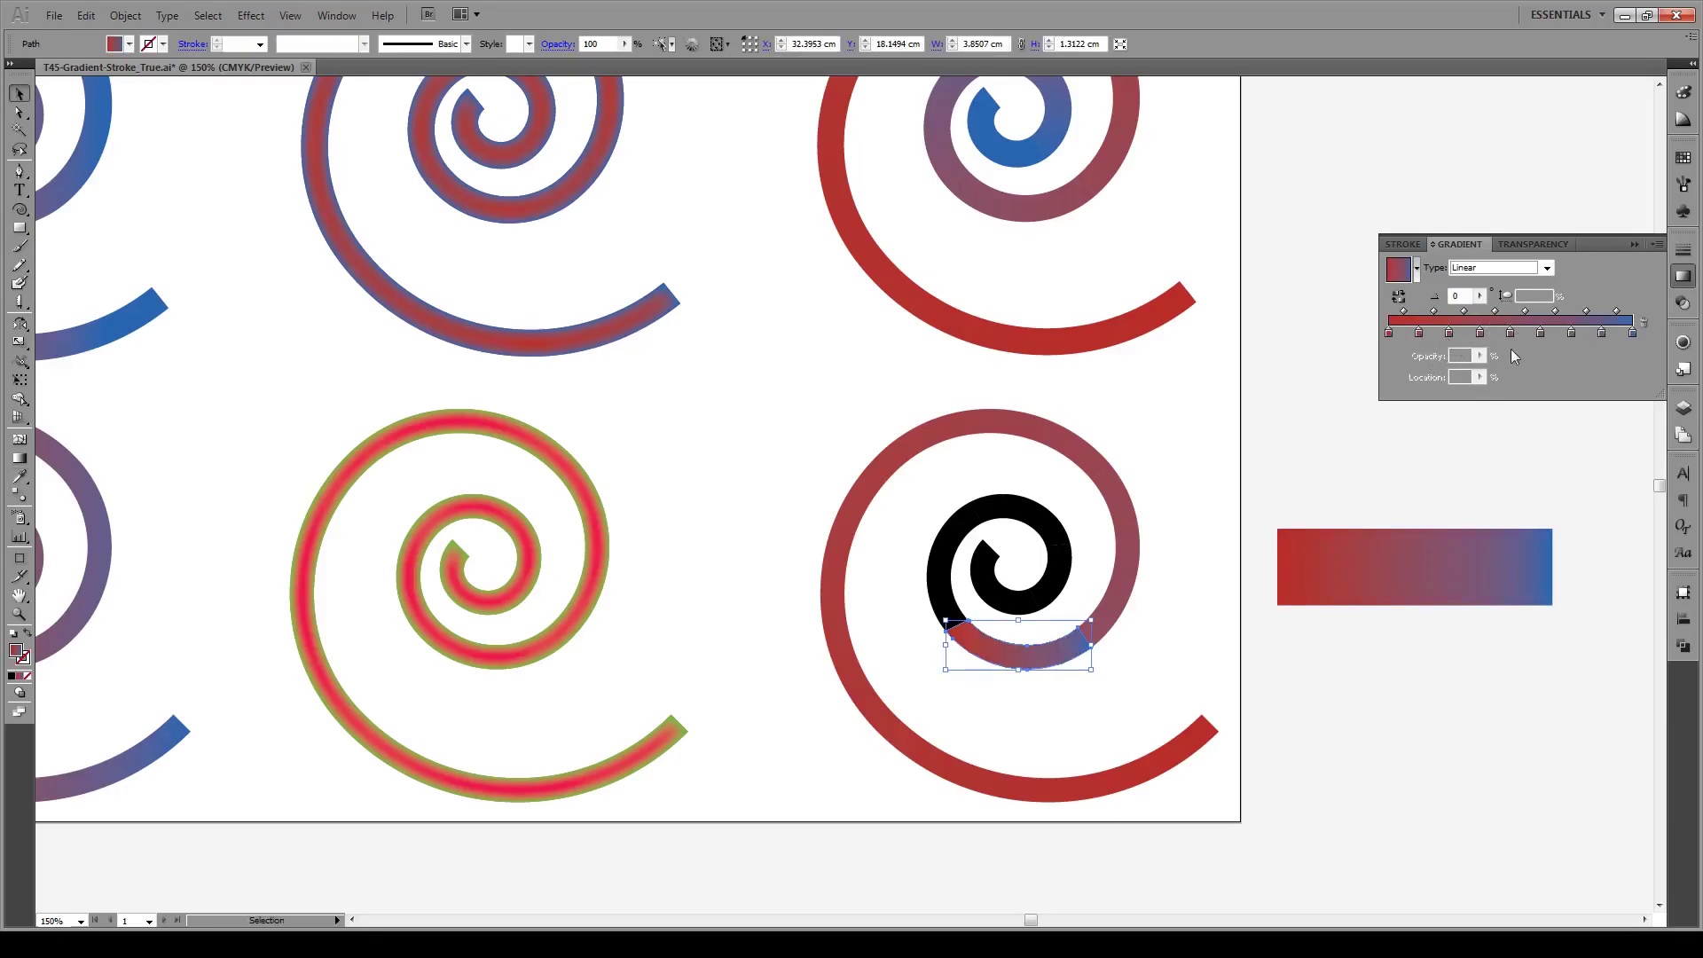
left_click_drag(1479, 335, 1392, 354)
left_click_drag(1571, 333, 1635, 357)
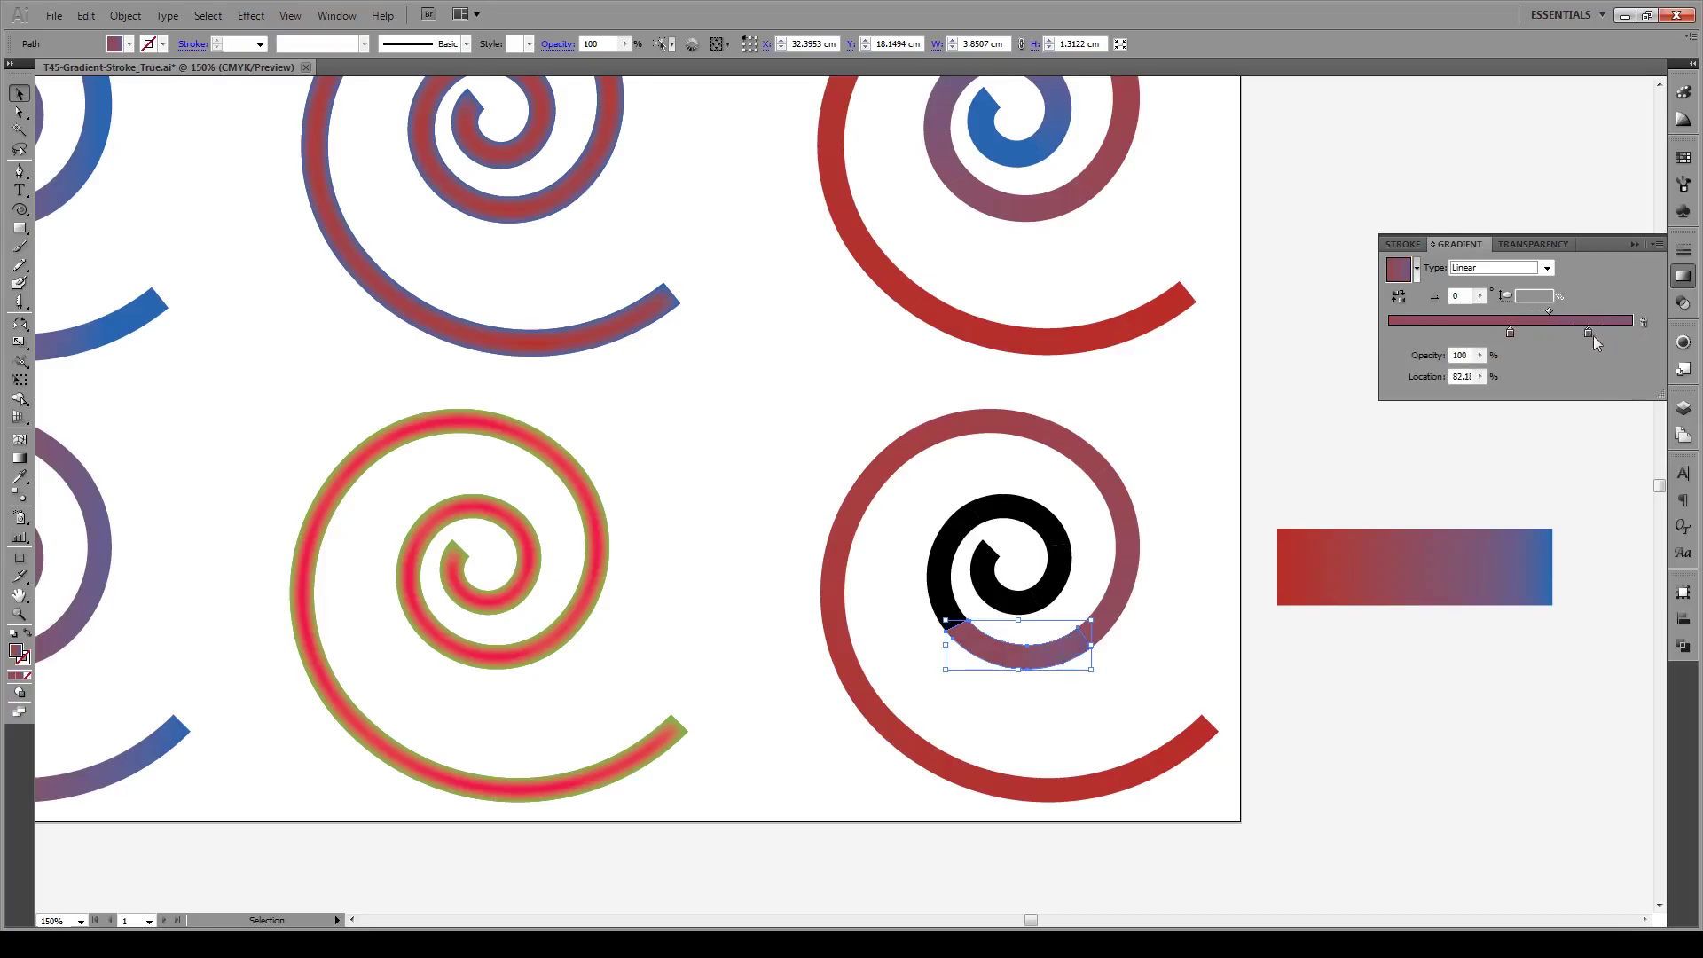
left_click_drag(1509, 334, 1389, 334)
- Give the left inner piece the rectangle's gradient, removing its middle and rightmost stops
left_click(1466, 296)
left_click(1236, 477)
left_click(938, 568)
key("i")
left_click(1341, 530)
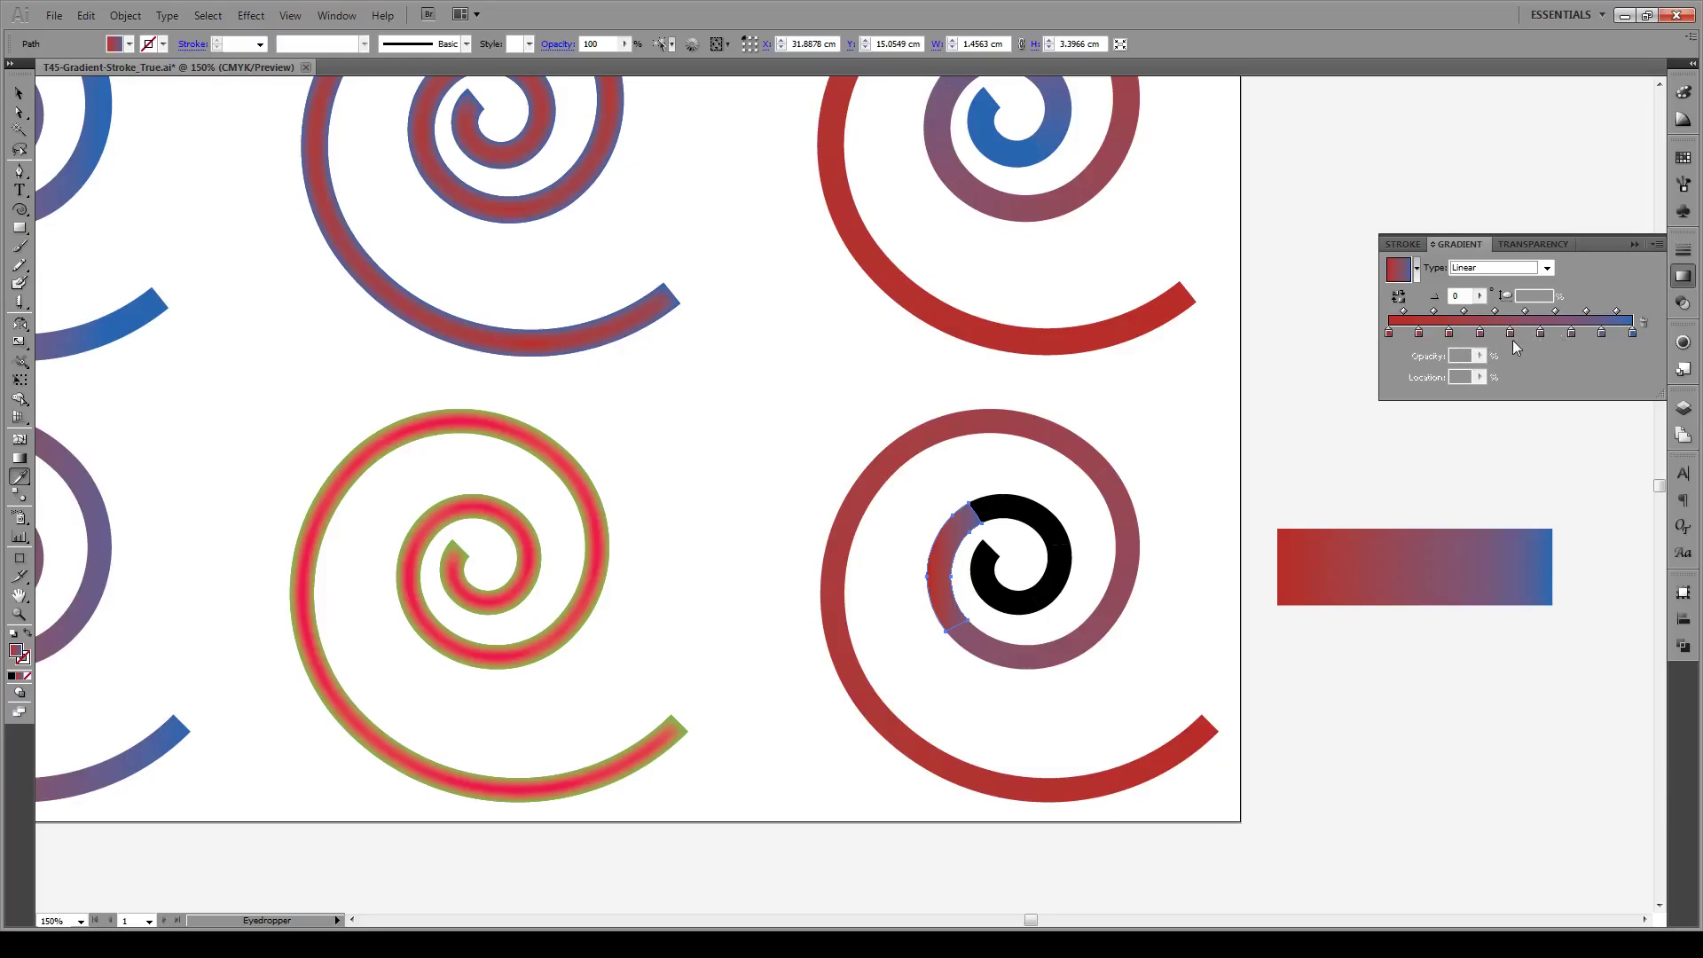
left_click_drag(1509, 333, 1478, 359)
left_click_drag(1449, 333, 1450, 359)
left_click(1419, 334)
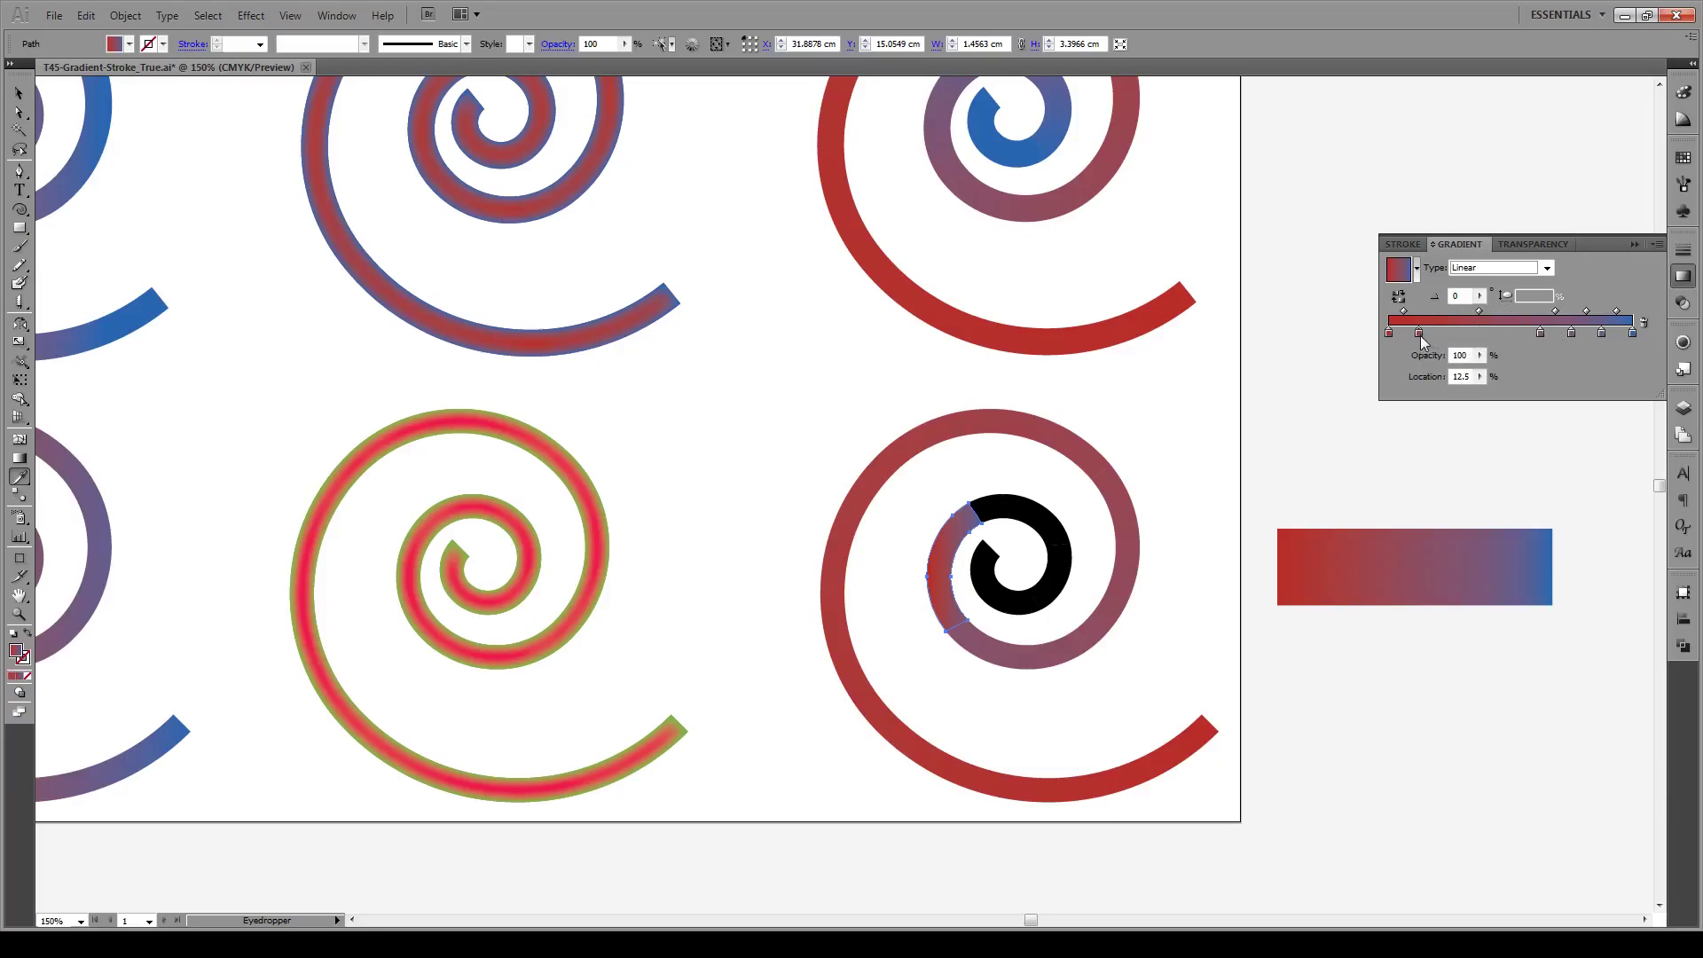
left_click_drag(1601, 333, 1455, 296)
left_click(1571, 334)
- Copy the gradient onto the top inner piece, dropping the red and blue end stops
key("v")
left_click(1066, 508)
key("i")
left_click(1327, 550)
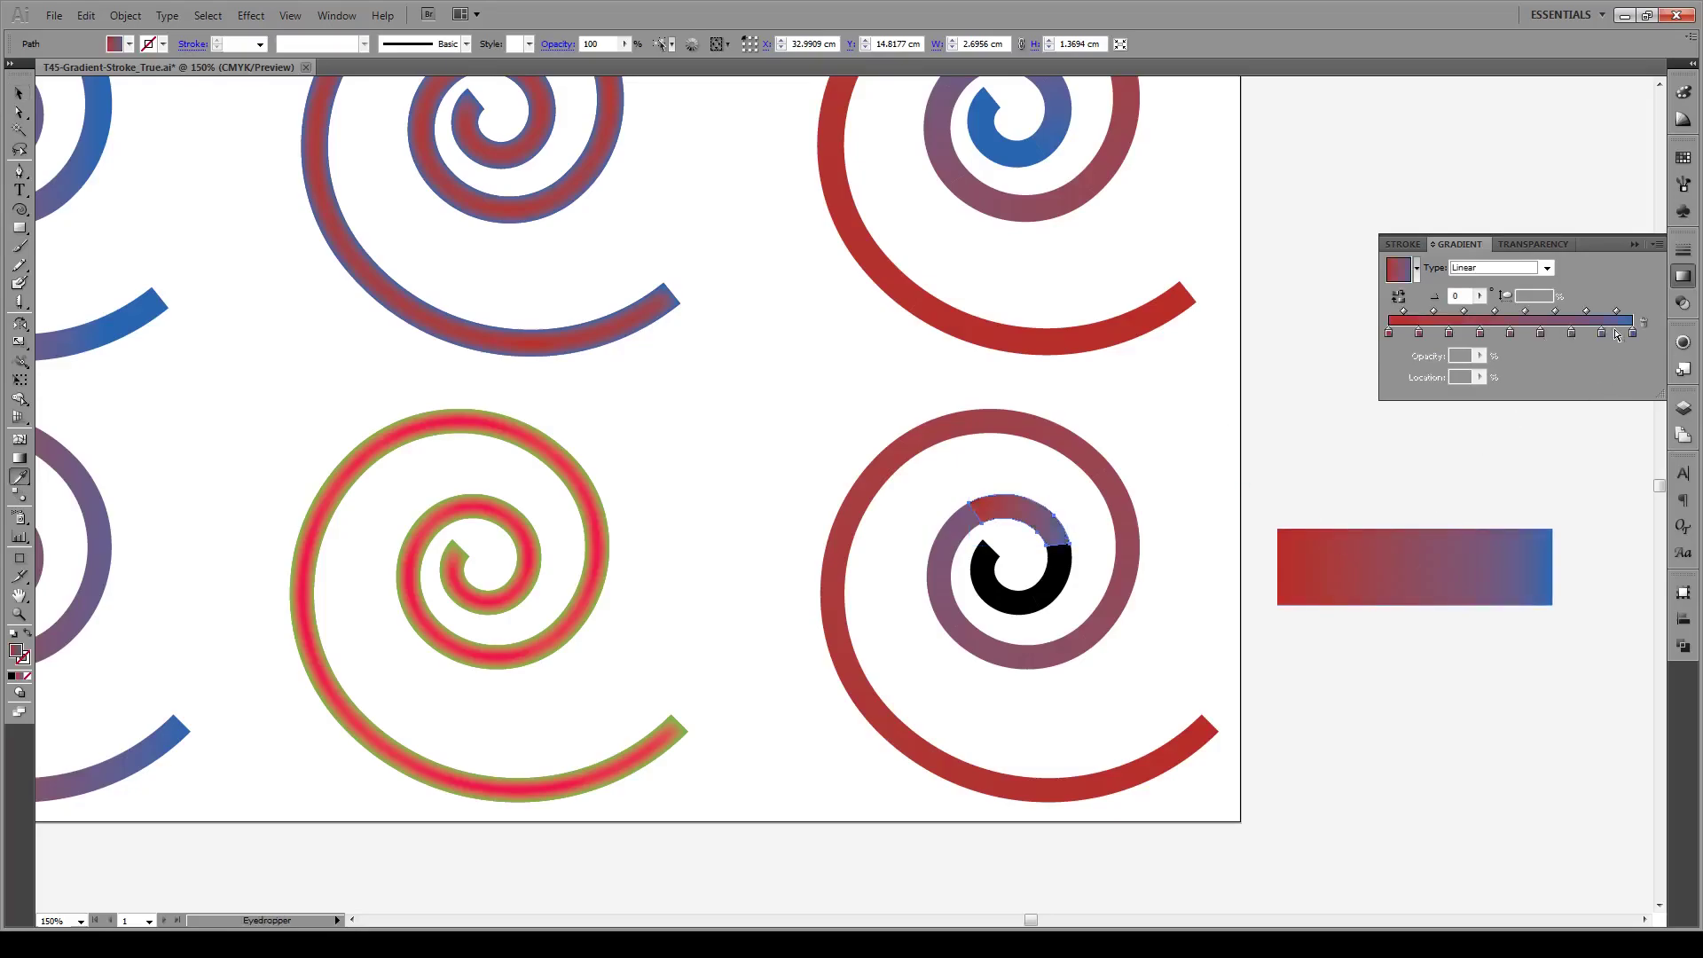
left_click_drag(1541, 333, 1410, 377)
left_click_drag(1635, 333, 1333, 334)
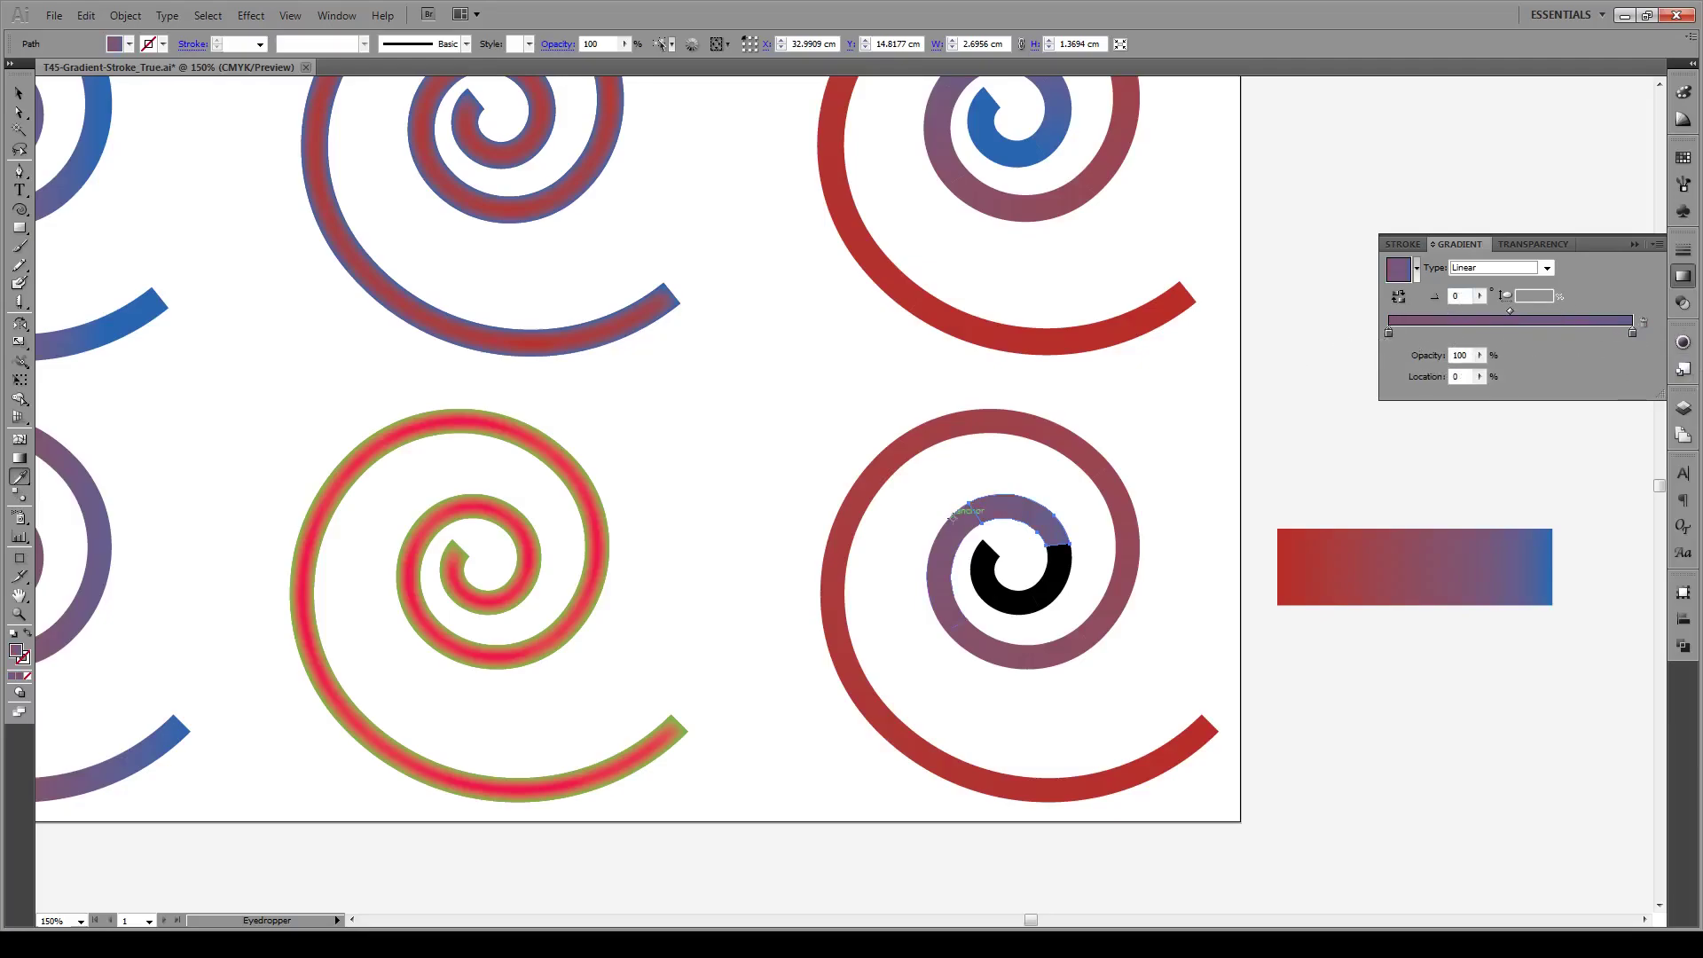
- Give the right inner piece a purple-to-blue gradient with the purple stop at the start
key("v")
left_click(1054, 577)
key("i")
left_click(1459, 535)
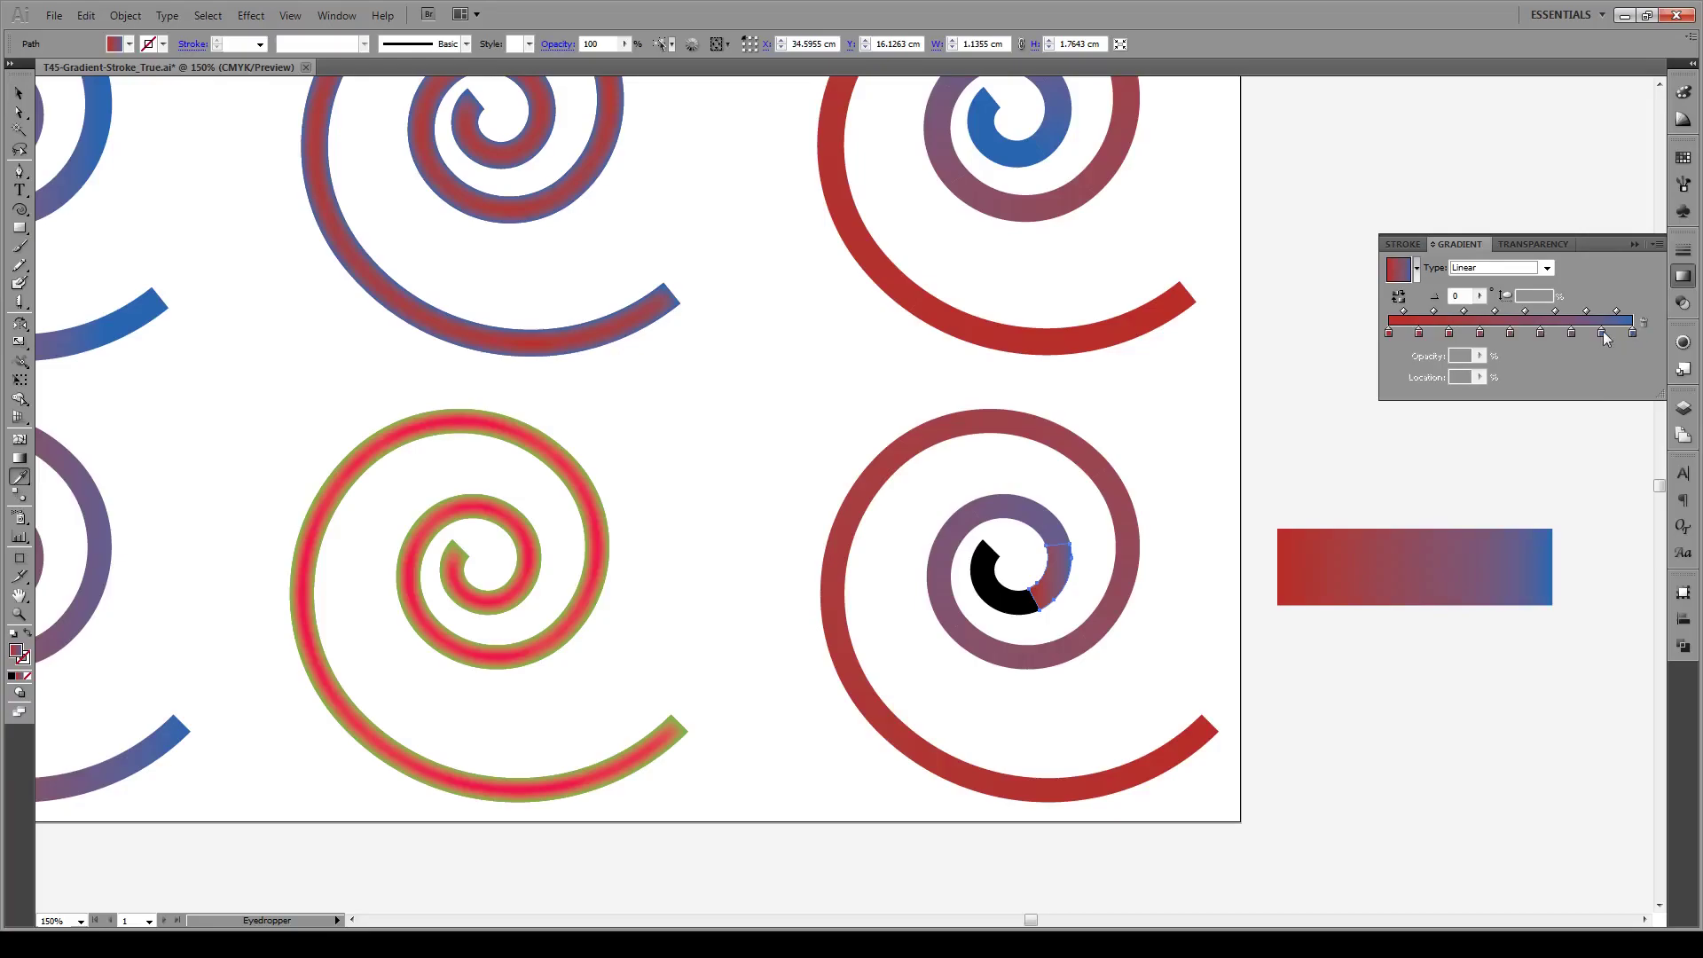
left_click(1540, 333)
mouse_move(1571, 334)
left_mouse_down()
mouse_move(1575, 355)
mouse_move(1393, 356)
left_mouse_up()
left_click_drag(1602, 333, 1324, 329)
left_click(1632, 333)
- Fill the last black centre piece with the blue swatch sampled above the artboard
key("v")
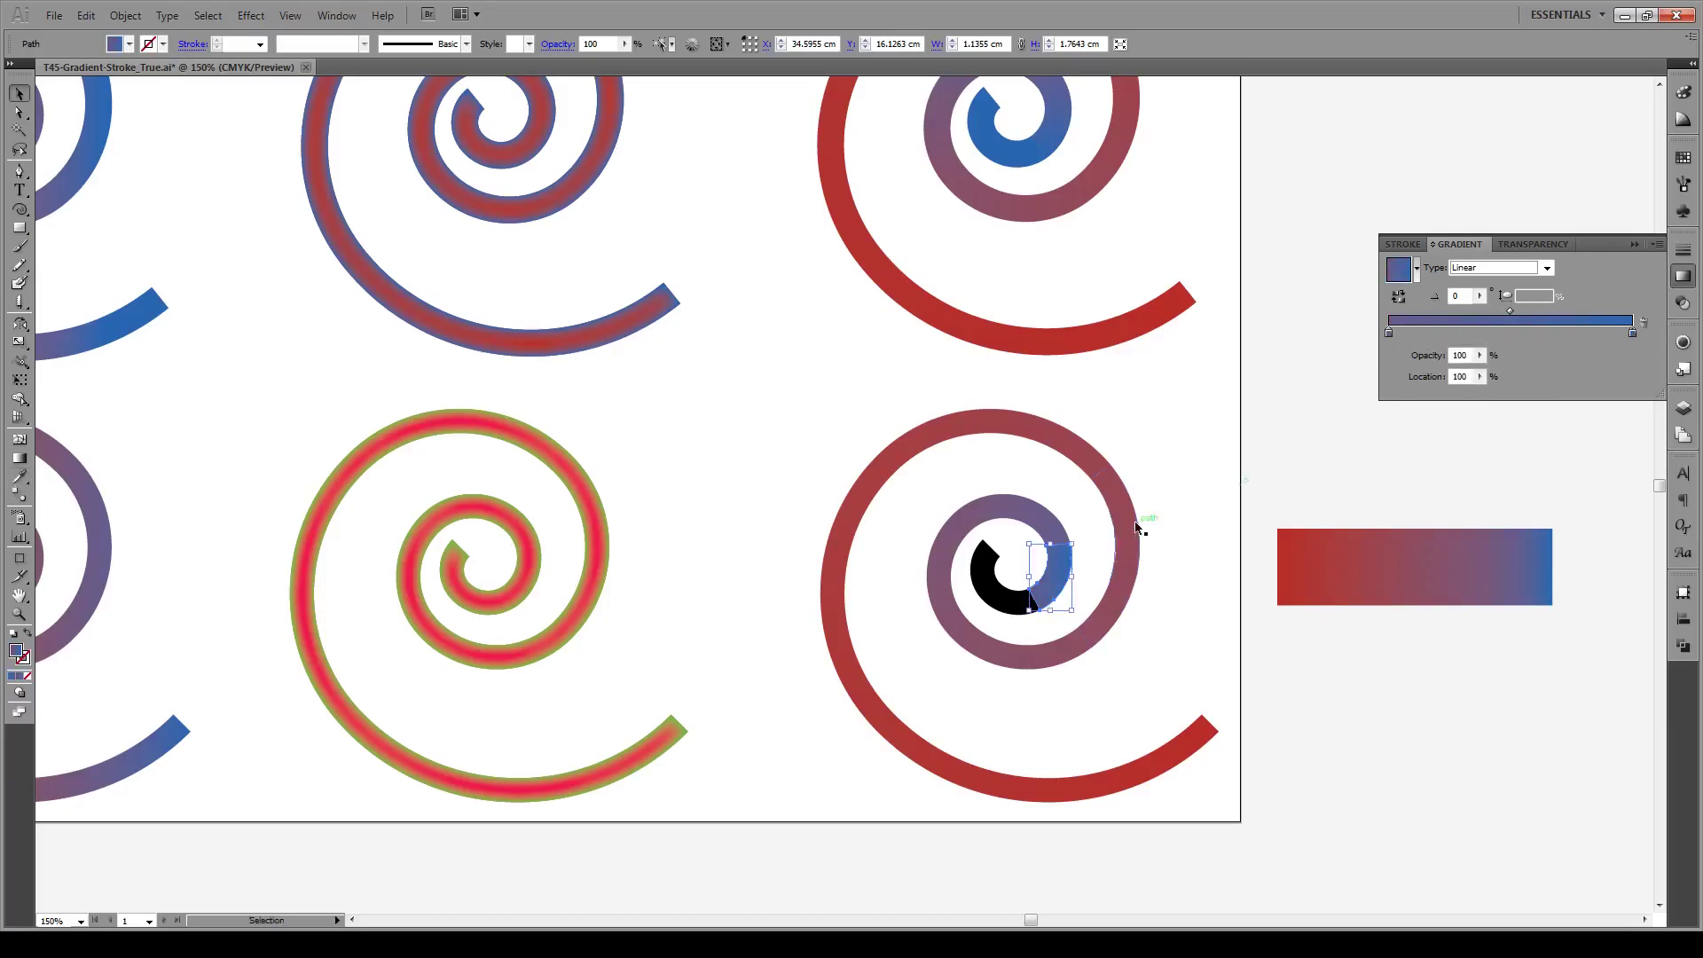
left_click(1039, 637)
left_click(1017, 610)
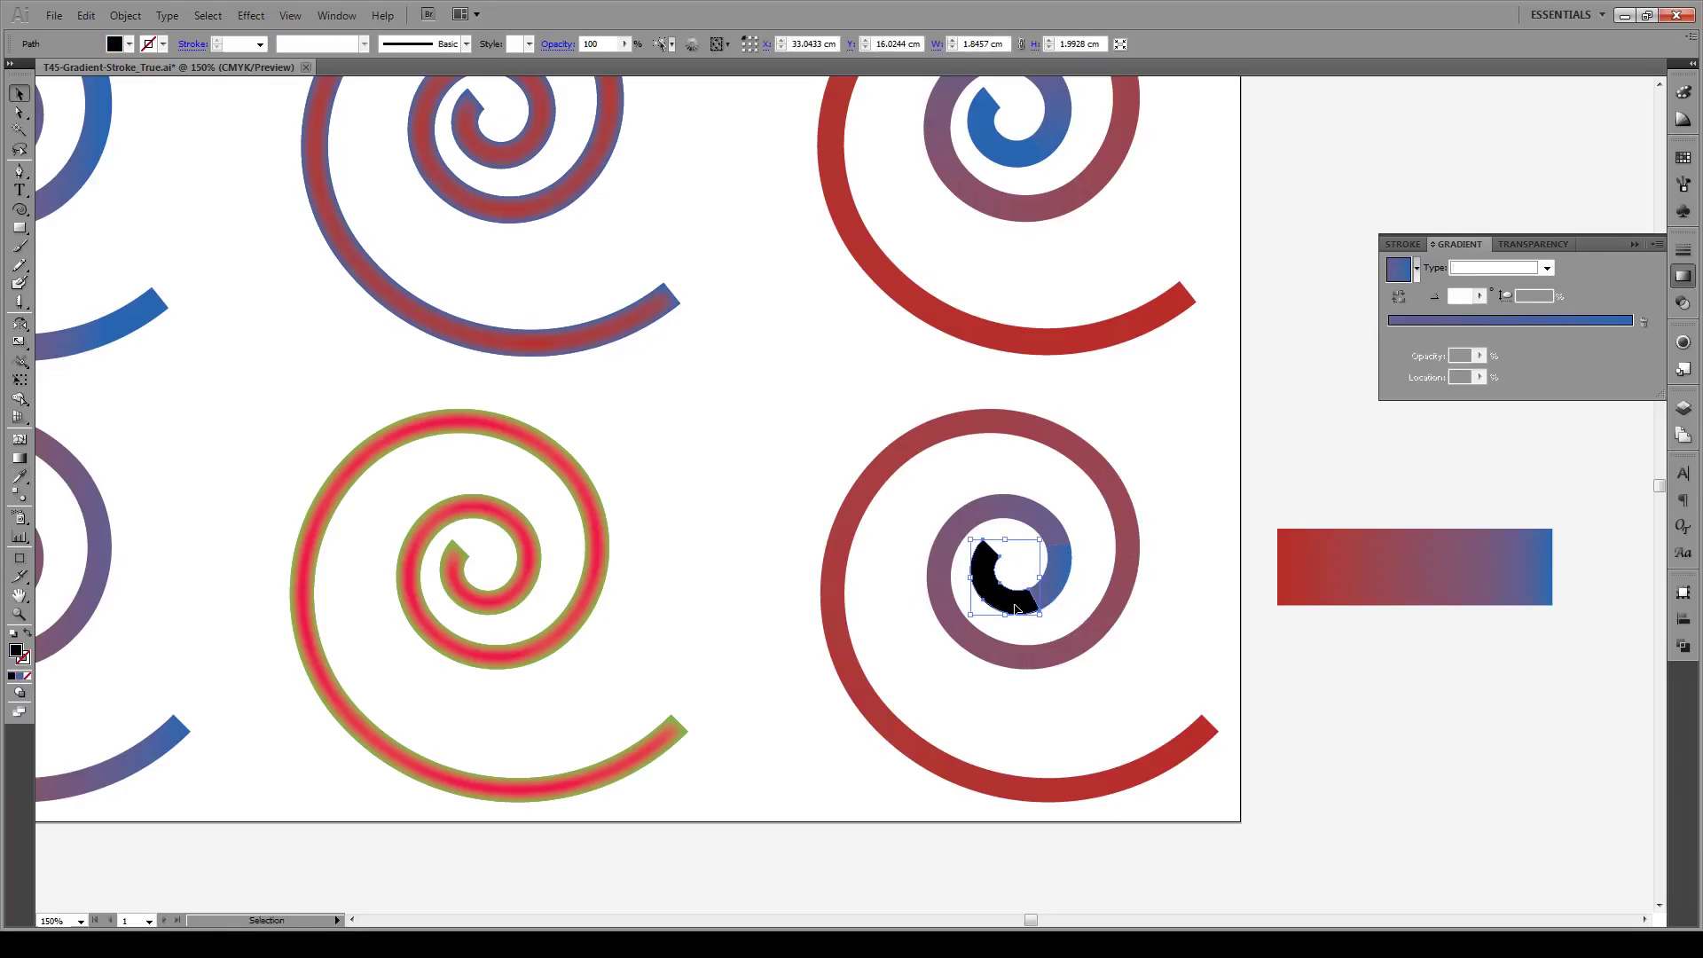
key("i")
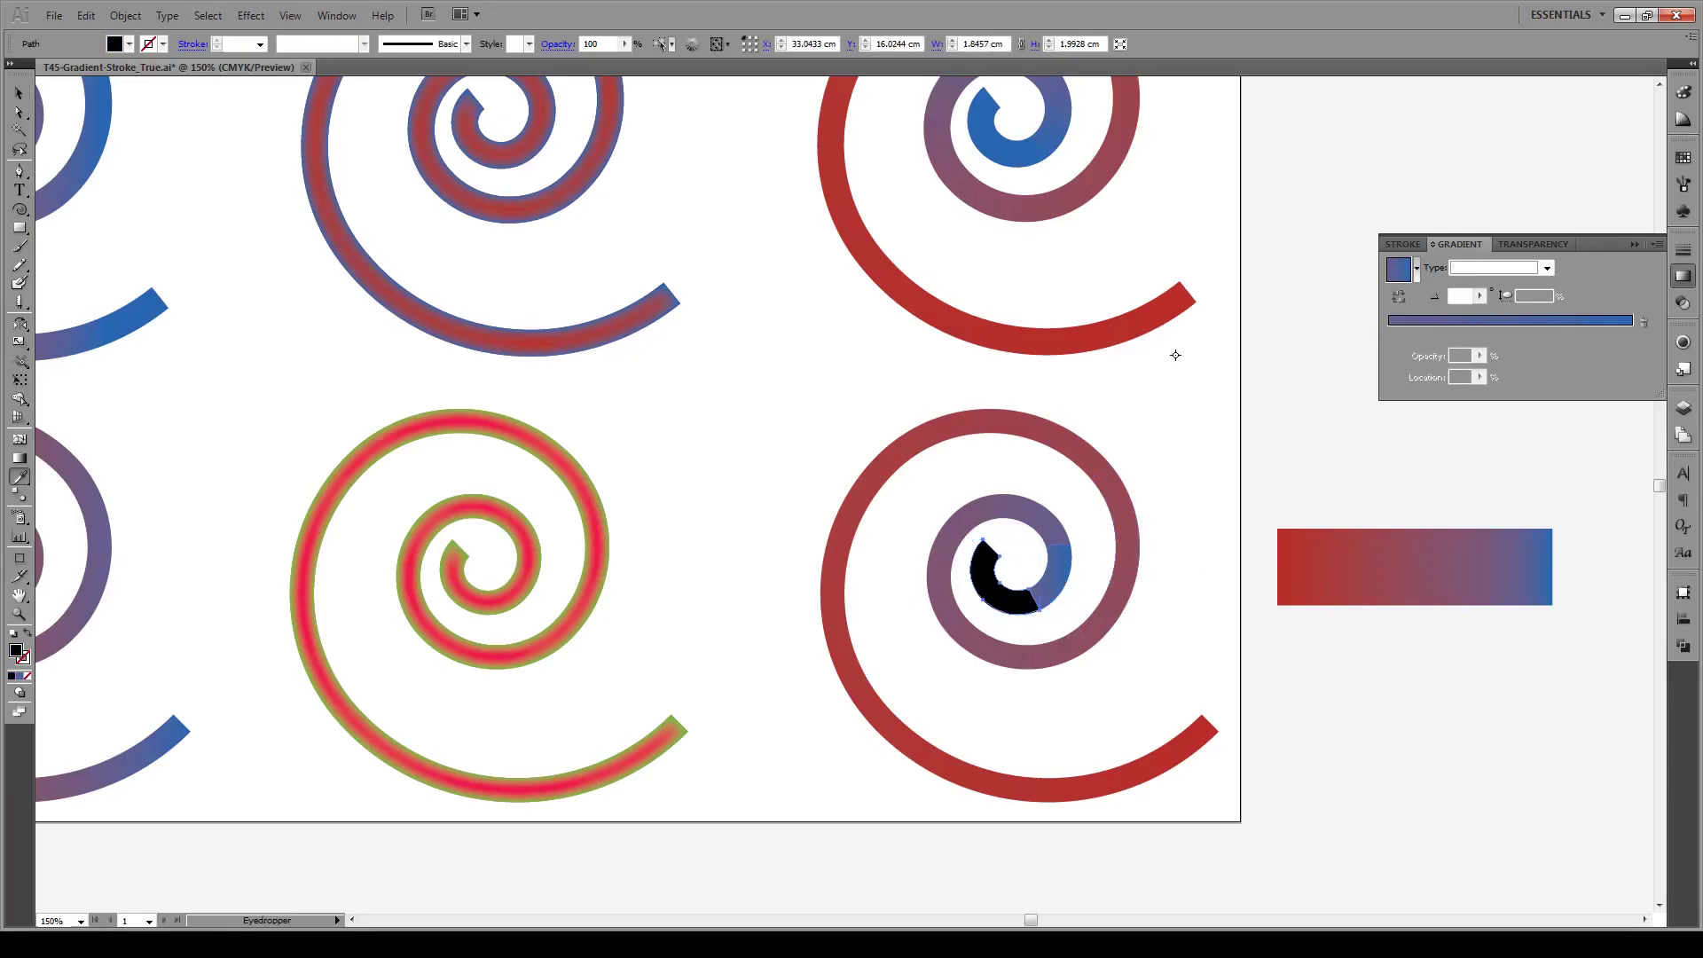
scroll(1153, 346, "up", 5)
left_click(693, 110)
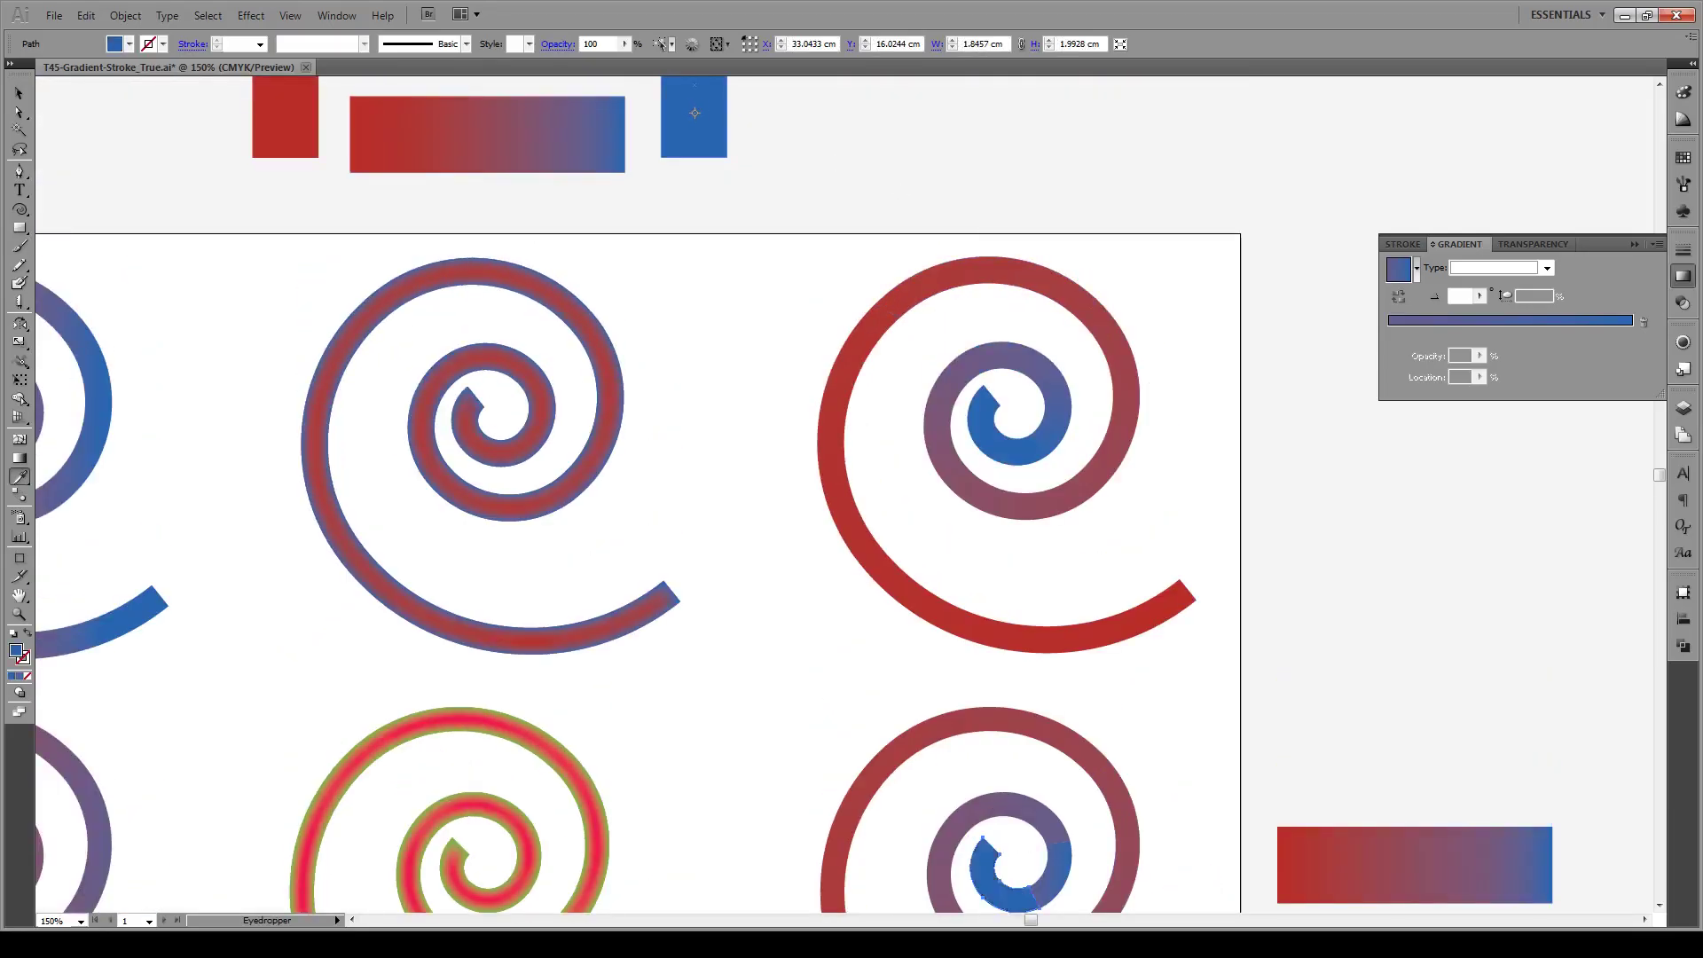
key("v")
left_click(1178, 713)
scroll(1190, 704, "down", 3)
scroll(1190, 704, "down", 2)
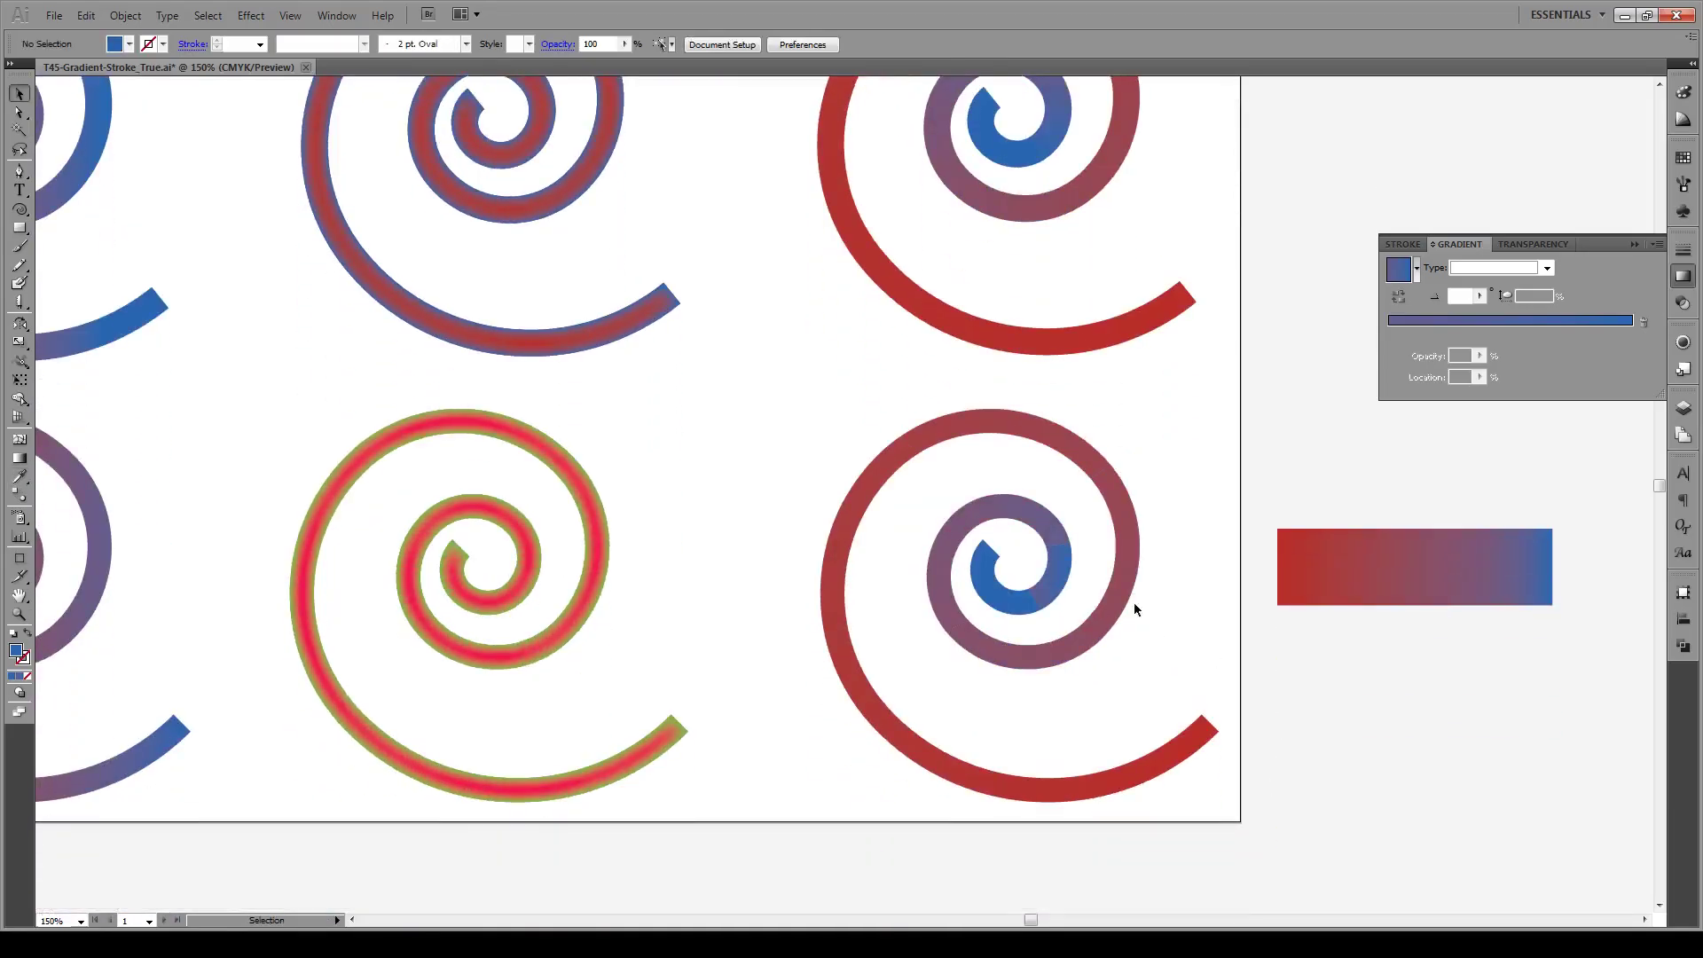
left_click(1053, 572)
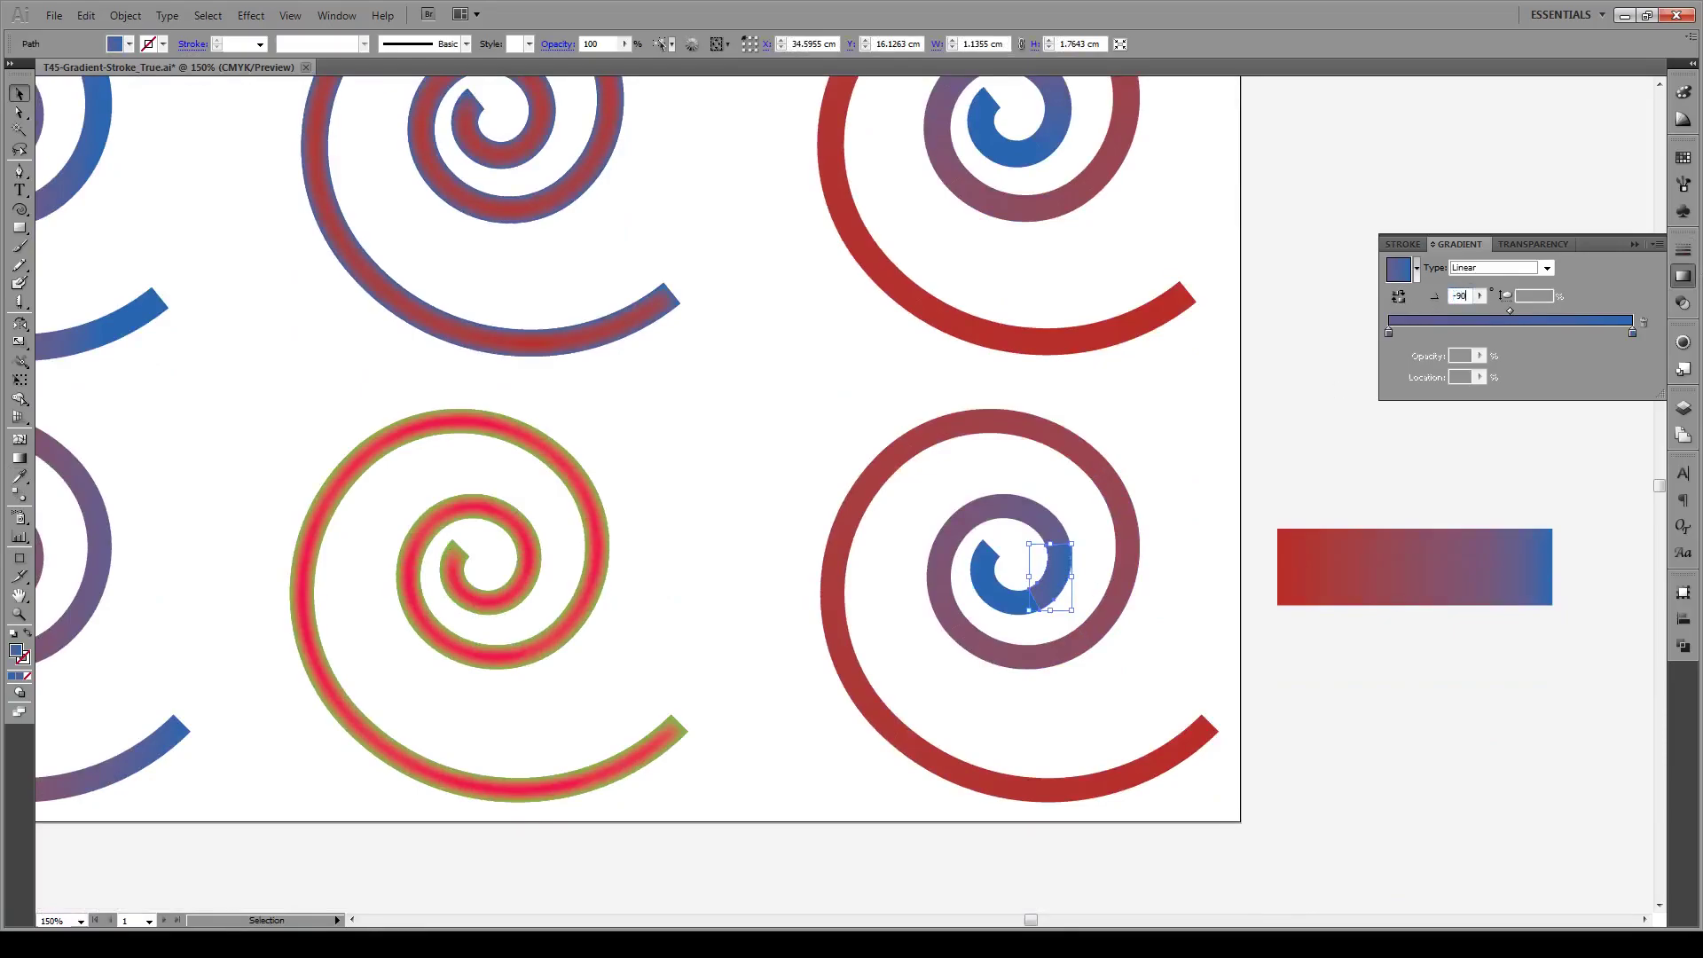
left_click(1211, 475)
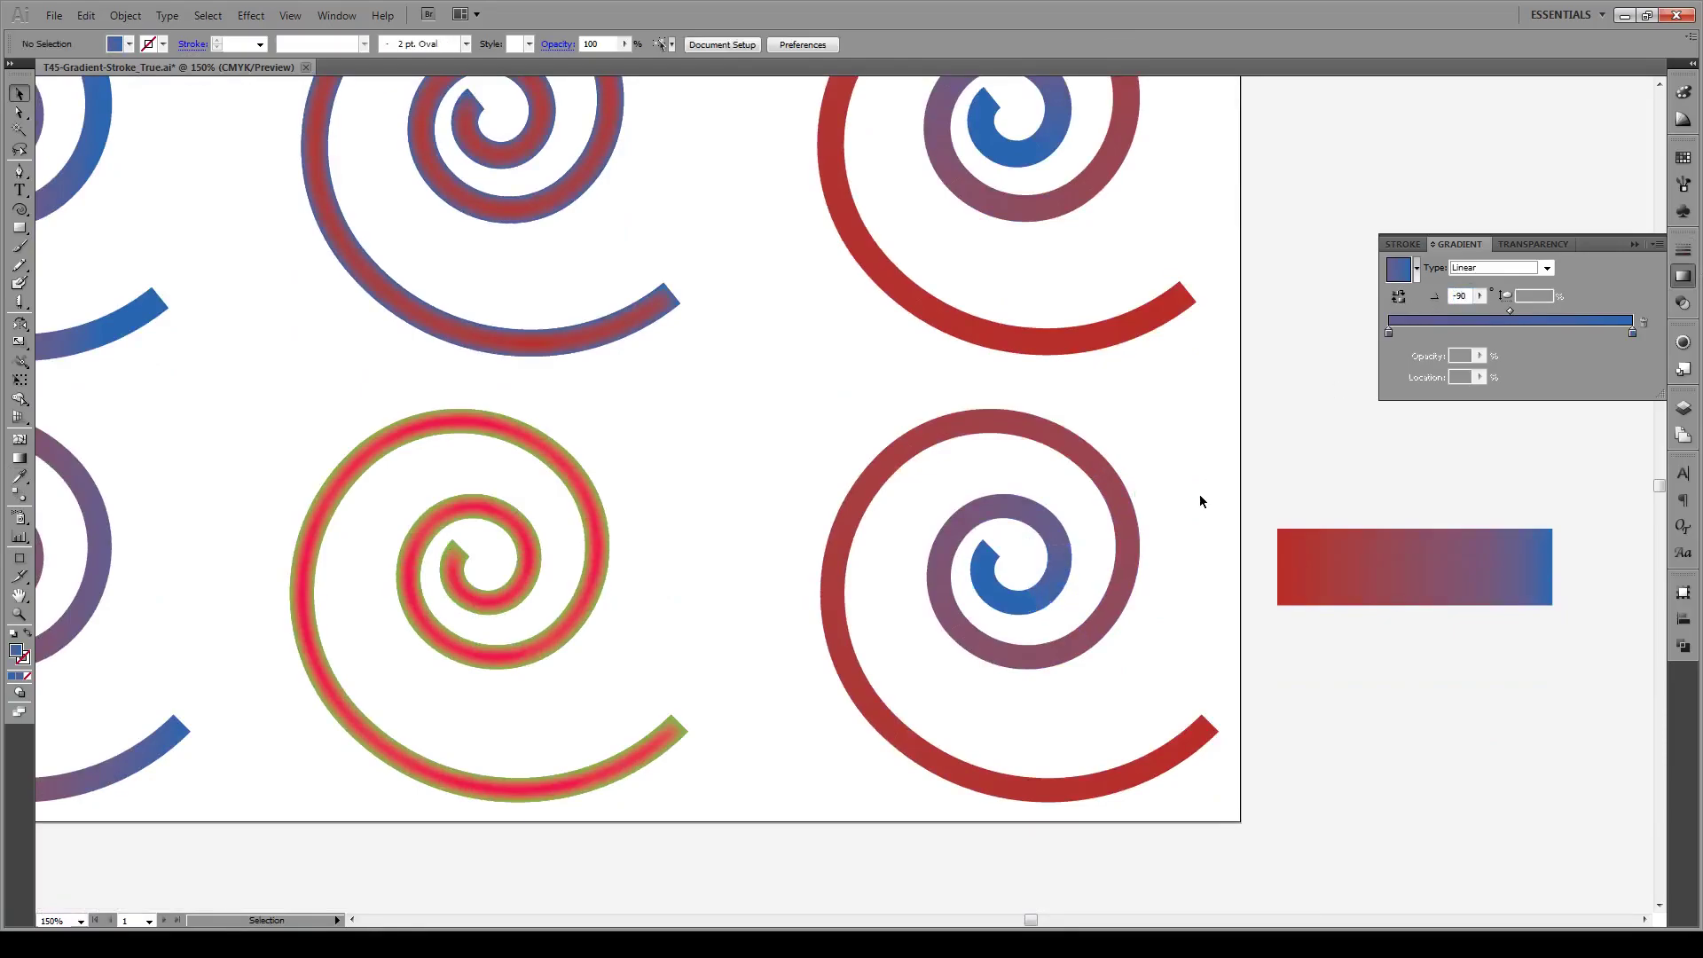
- Collapse the Gradient panel and scroll to view all six coloured spirals
scroll(1180, 581, "down", 1)
scroll(1241, 559, "down", 1)
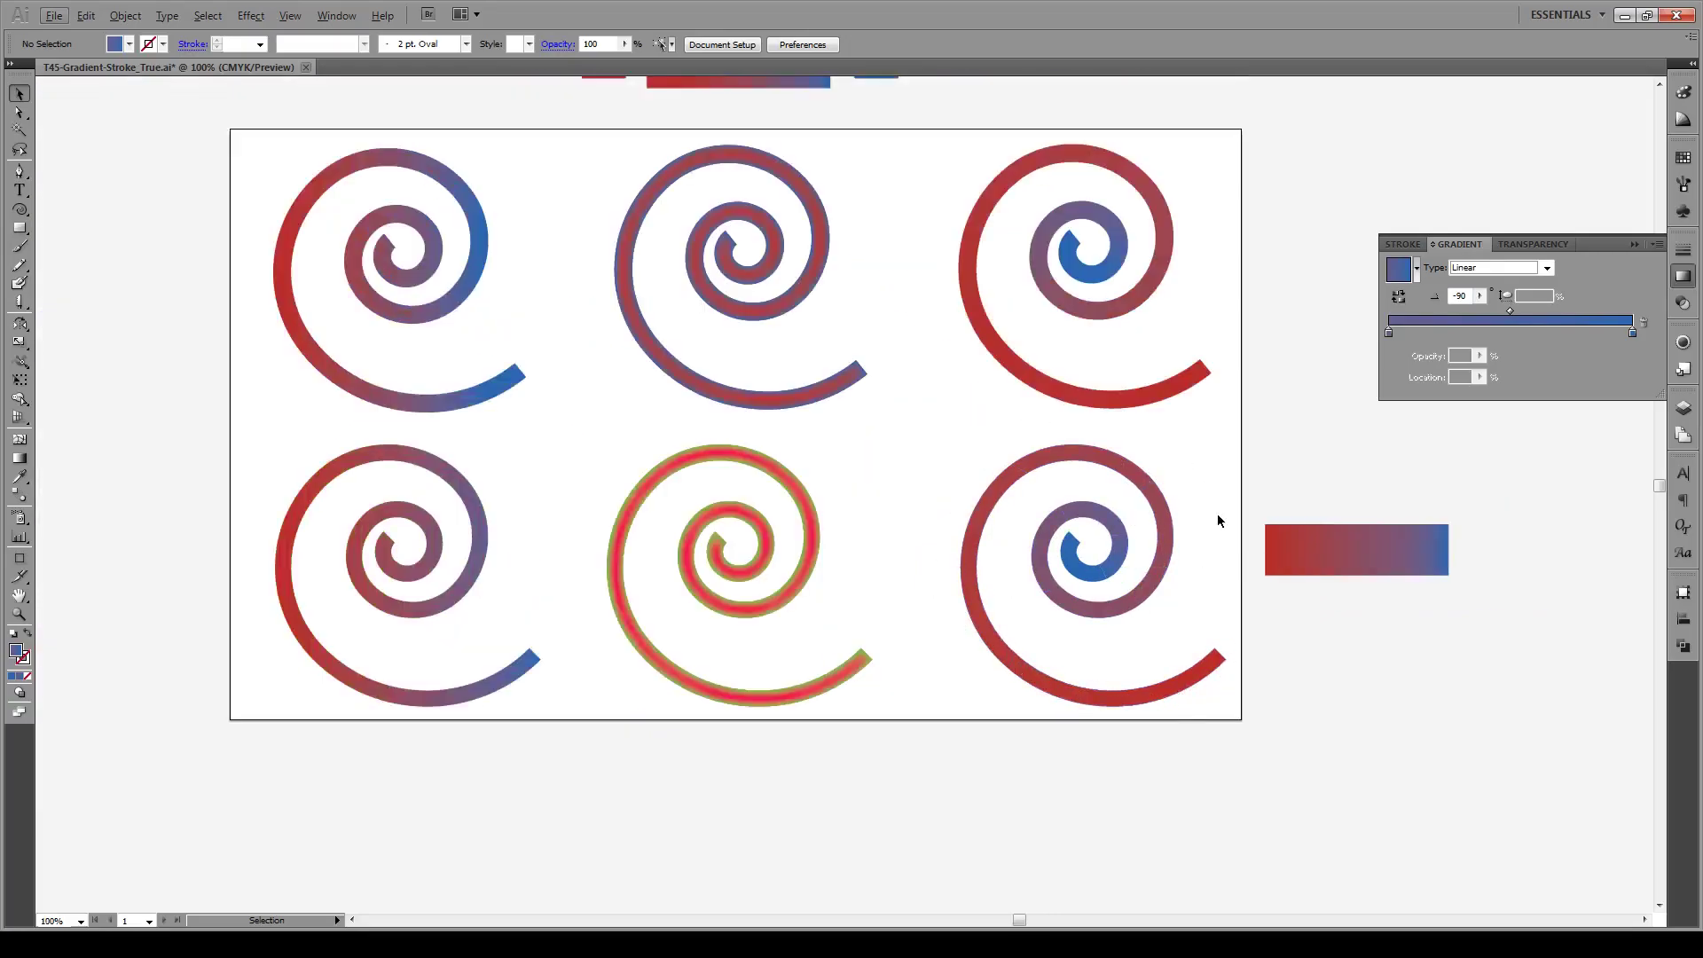
scroll(1417, 498, "down", 1)
scroll(1055, 417, "up", 1)
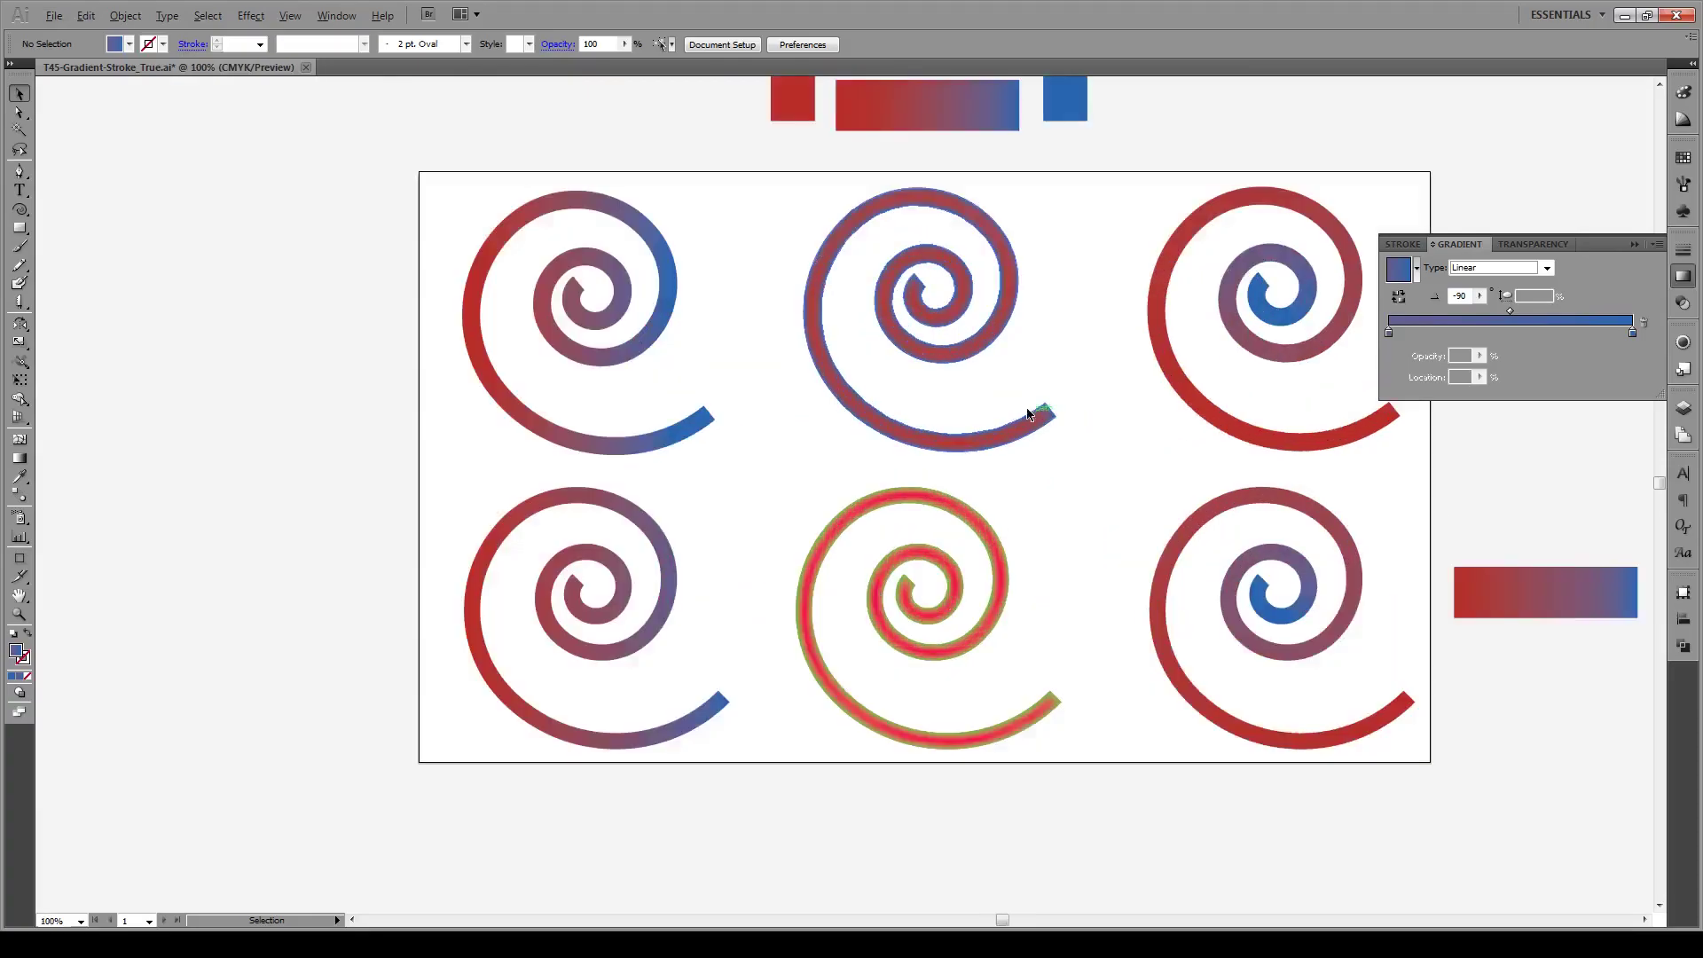
scroll(1029, 414, "up", 1)
left_click(1635, 244)
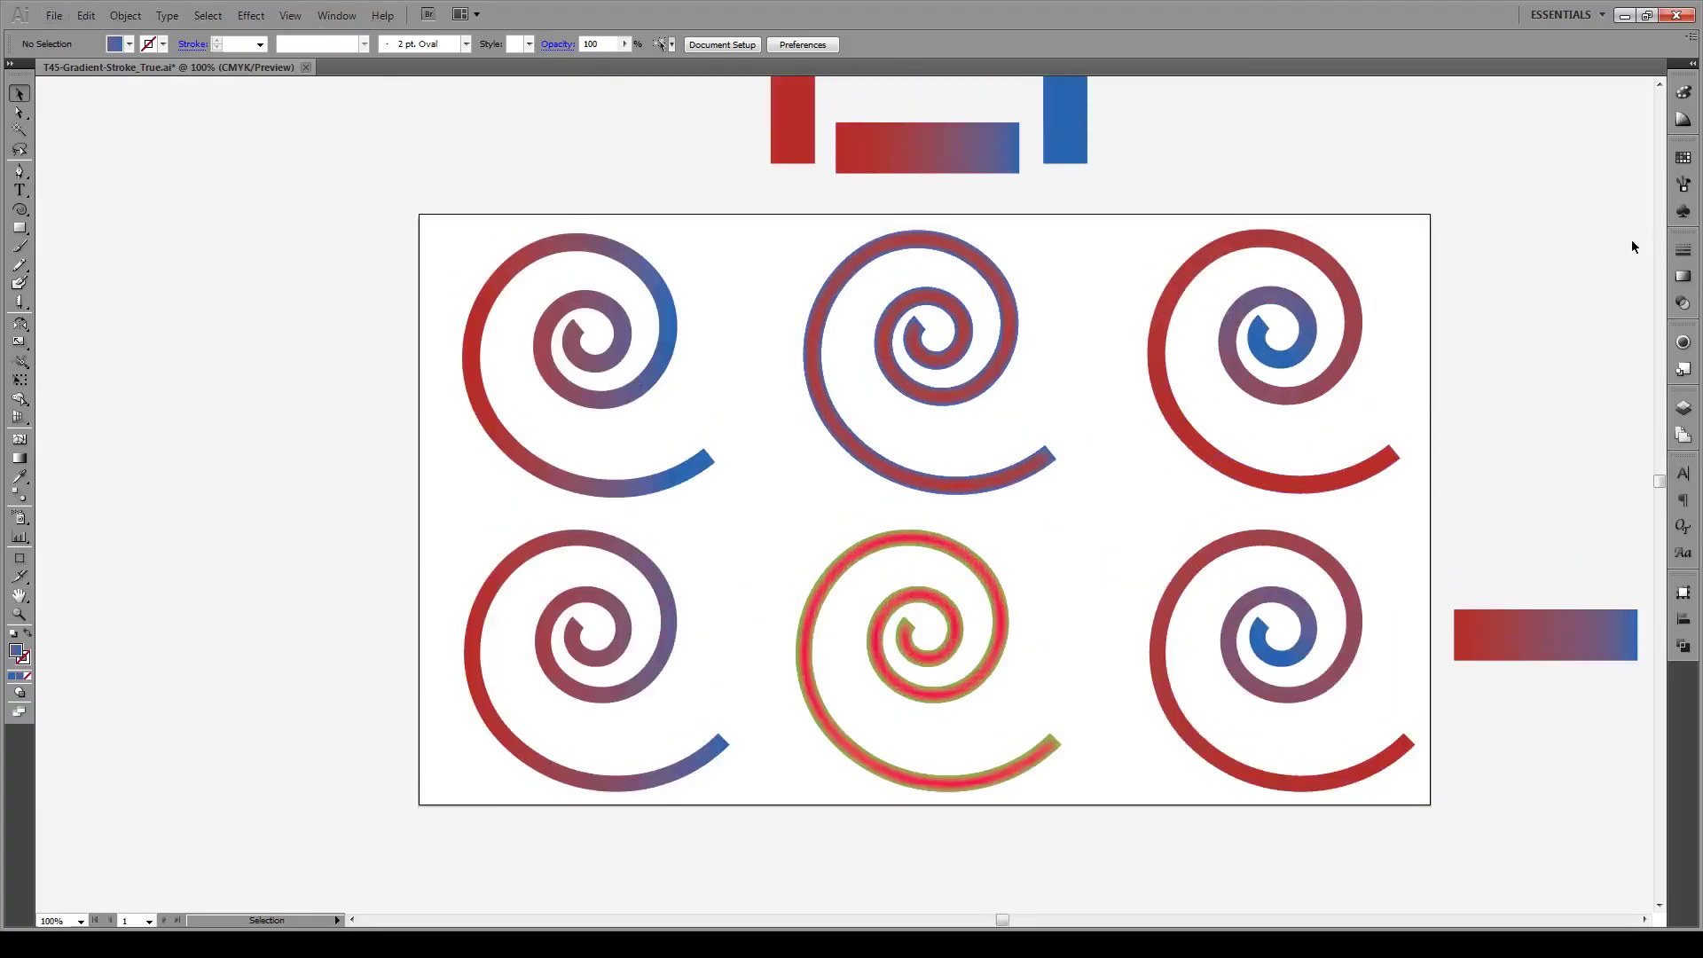
scroll(1476, 430, "up", 1)
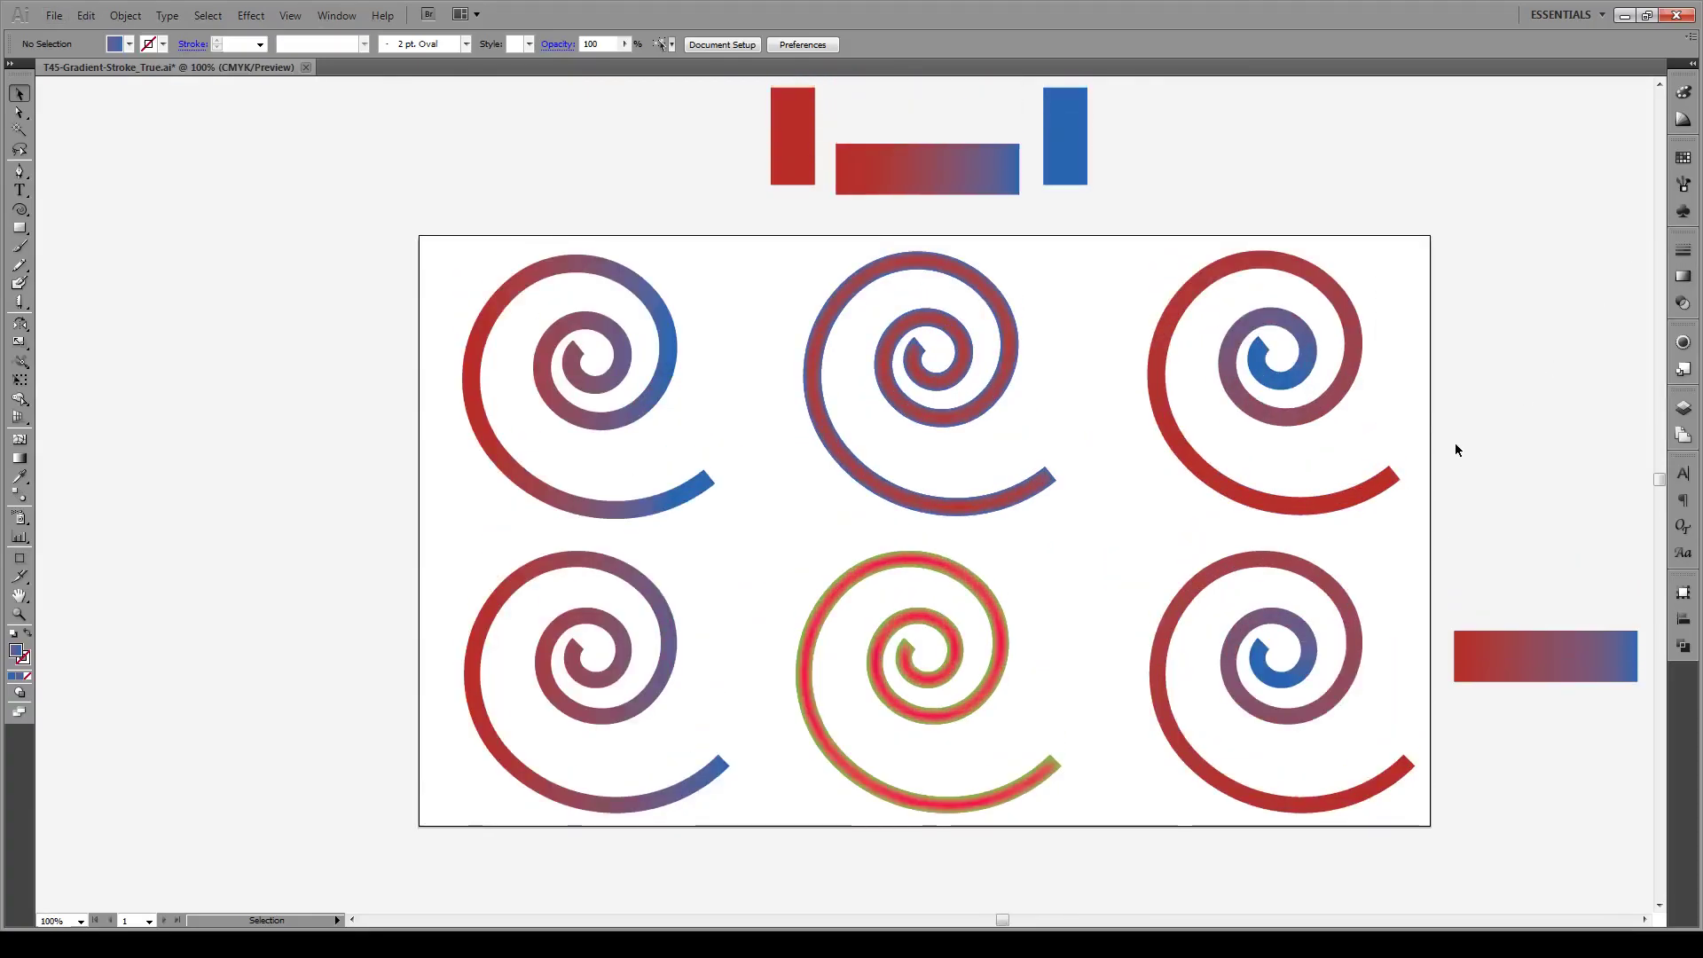